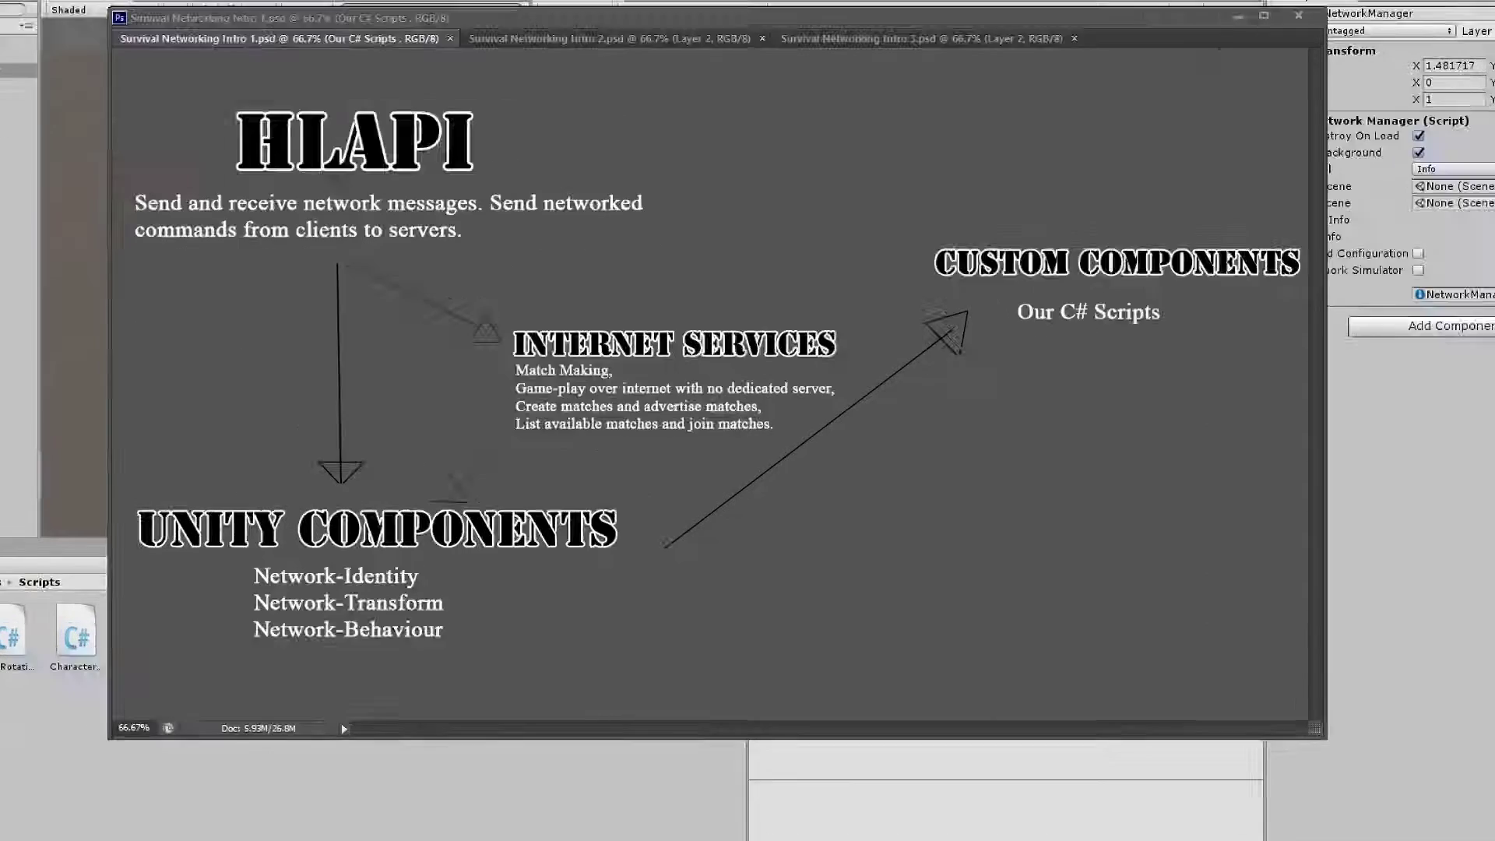
{"action": "key", "text": "ctrl+Tab"}
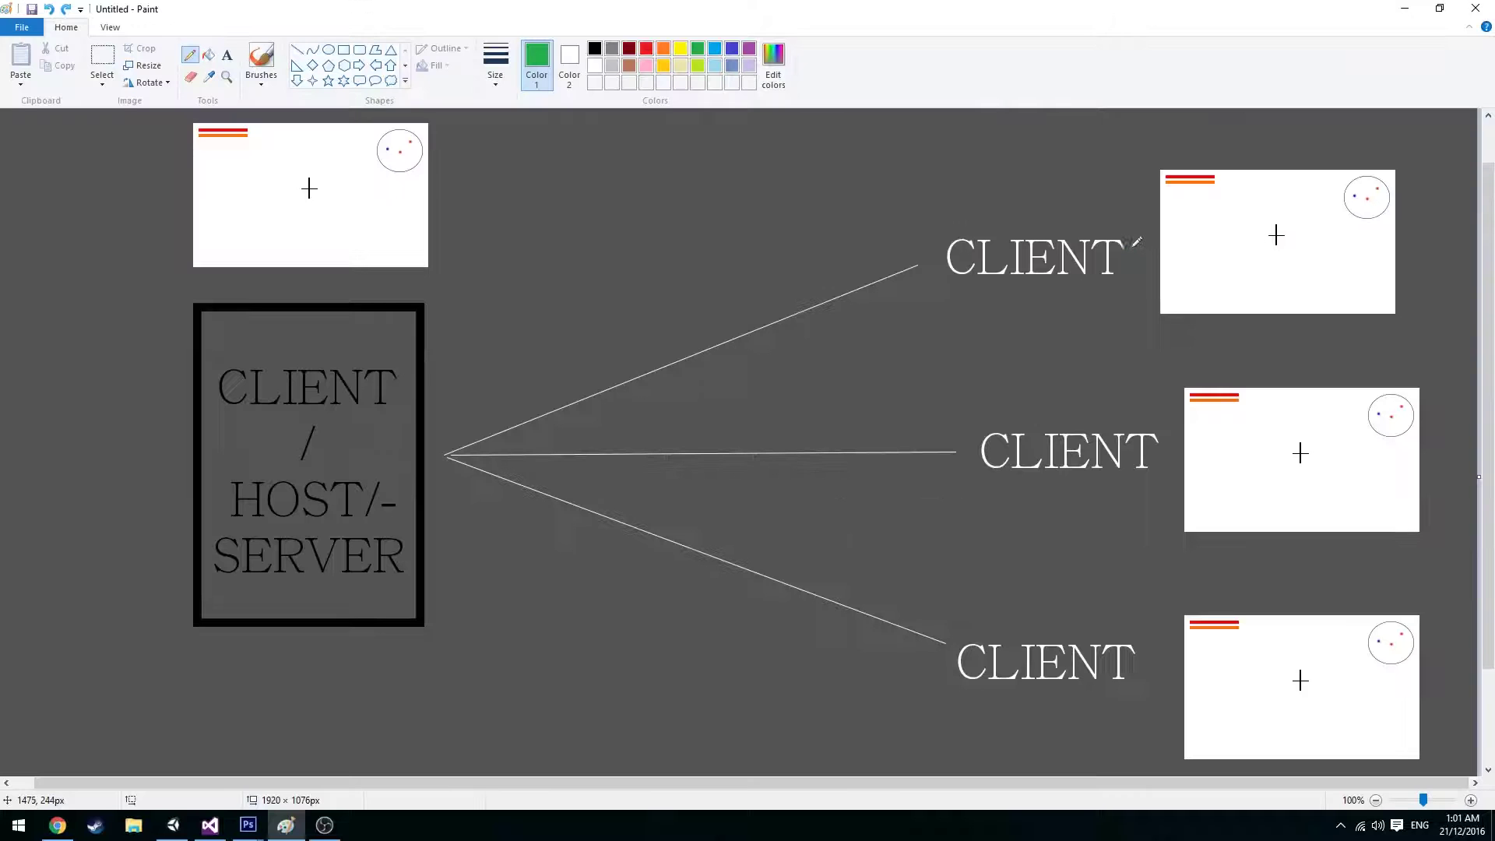
{"action": "mouse_move", "coordinate": [1133, 248]}
{"action": "left_mouse_down"}
{"action": "mouse_move", "coordinate": [1152, 232]}
{"action": "mouse_move", "coordinate": [1143, 278]}
{"action": "mouse_move", "coordinate": [1224, 277]}
{"action": "left_mouse_up"}
{"action": "mouse_move", "coordinate": [890, 247]}
{"action": "left_mouse_down"}
{"action": "mouse_move", "coordinate": [550, 360]}
{"action": "mouse_move", "coordinate": [477, 413]}
{"action": "left_mouse_up"}
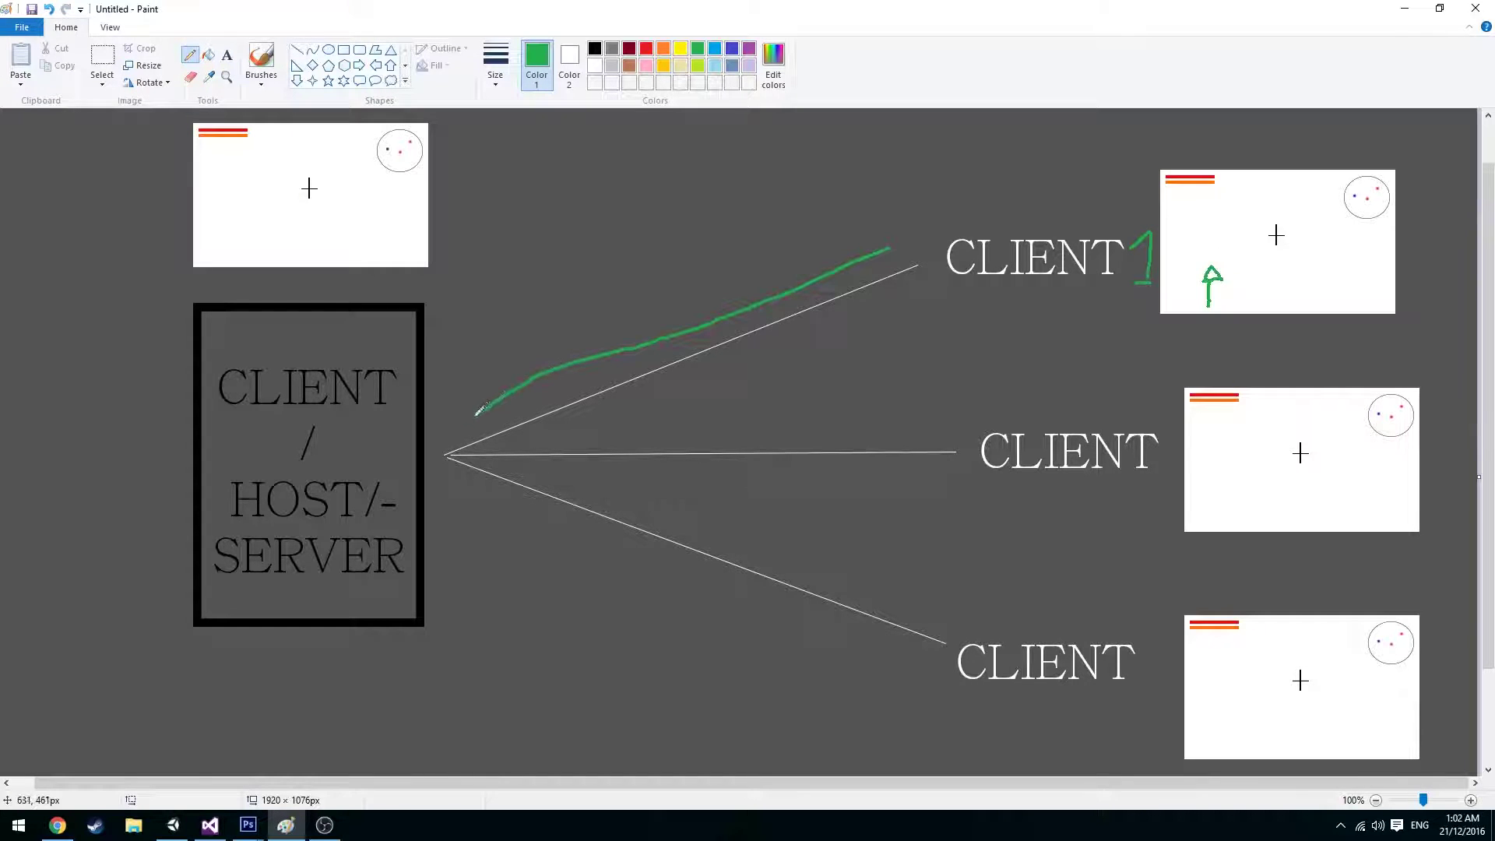
{"action": "key", "text": "ctrl+z"}
{"action": "key", "text": "ctrl+z"}
{"action": "key", "text": "ctrl+z"}
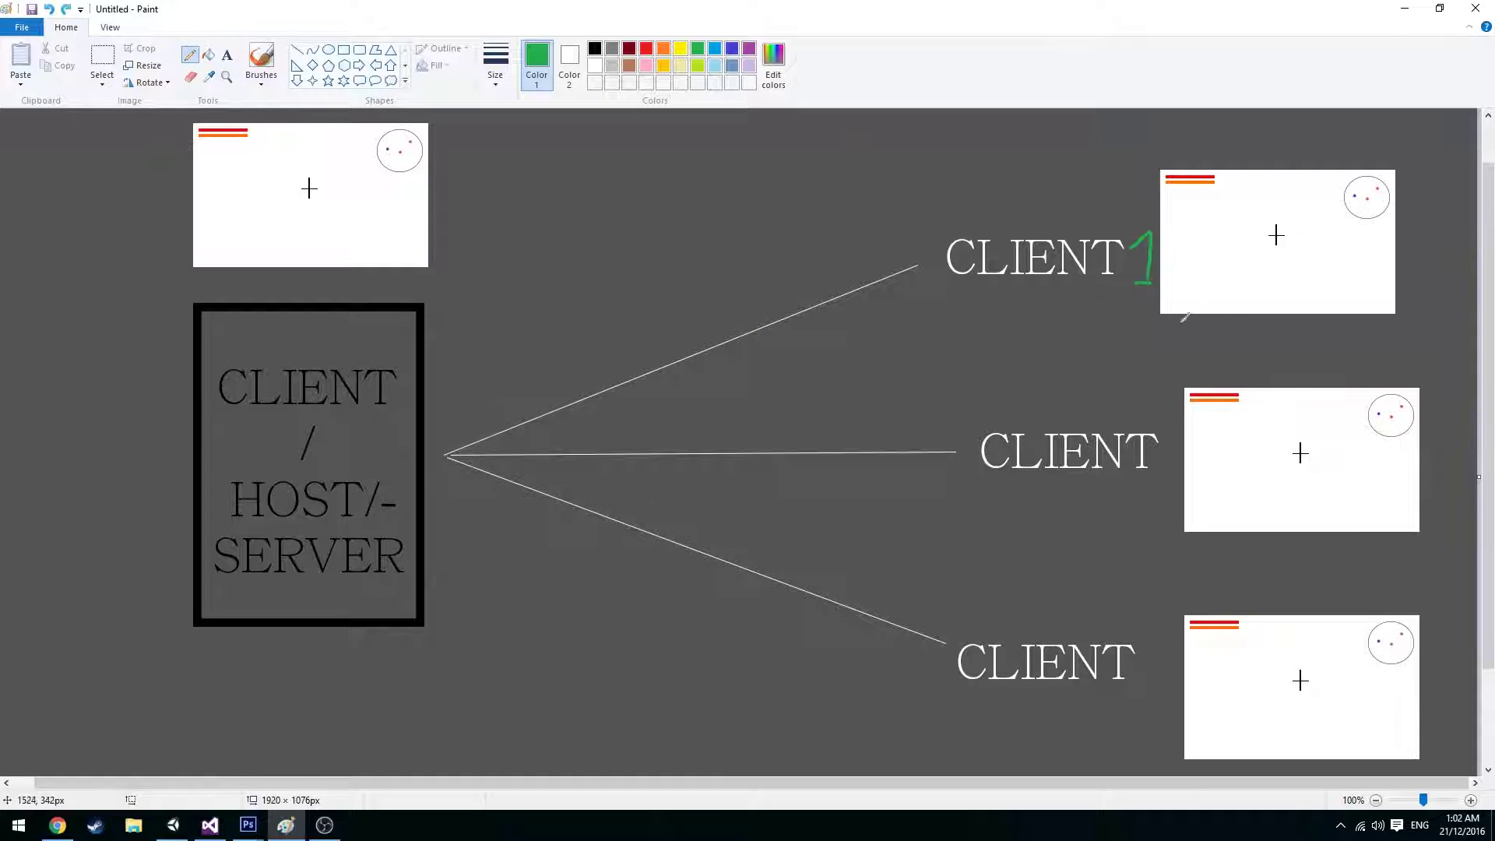
{"action": "key", "text": "ctrl+z"}
- Label the uppermost client 1 in green, mark its screen with an up arrow, and draw an arrow from that client to the server
{"action": "mouse_move", "coordinate": [1137, 233]}
{"action": "left_mouse_down"}
{"action": "mouse_move", "coordinate": [1158, 276]}
{"action": "mouse_move", "coordinate": [1224, 272]}
{"action": "mouse_move", "coordinate": [1213, 257]}
{"action": "left_mouse_up"}
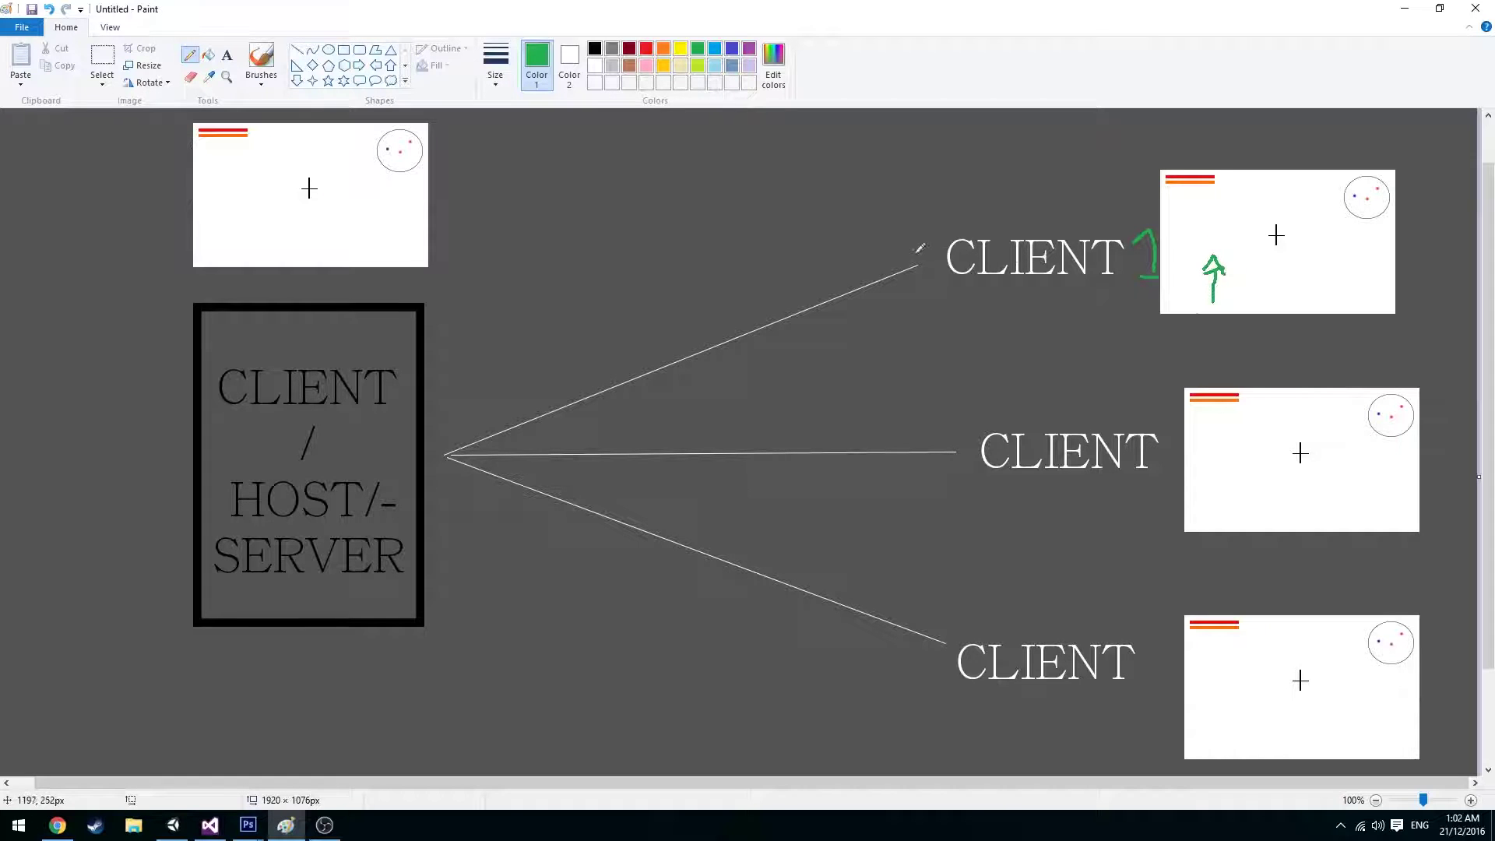
{"action": "mouse_move", "coordinate": [906, 248]}
{"action": "left_mouse_down"}
{"action": "mouse_move", "coordinate": [452, 415]}
{"action": "mouse_move", "coordinate": [441, 436]}
{"action": "mouse_move", "coordinate": [465, 439]}
{"action": "left_mouse_up"}
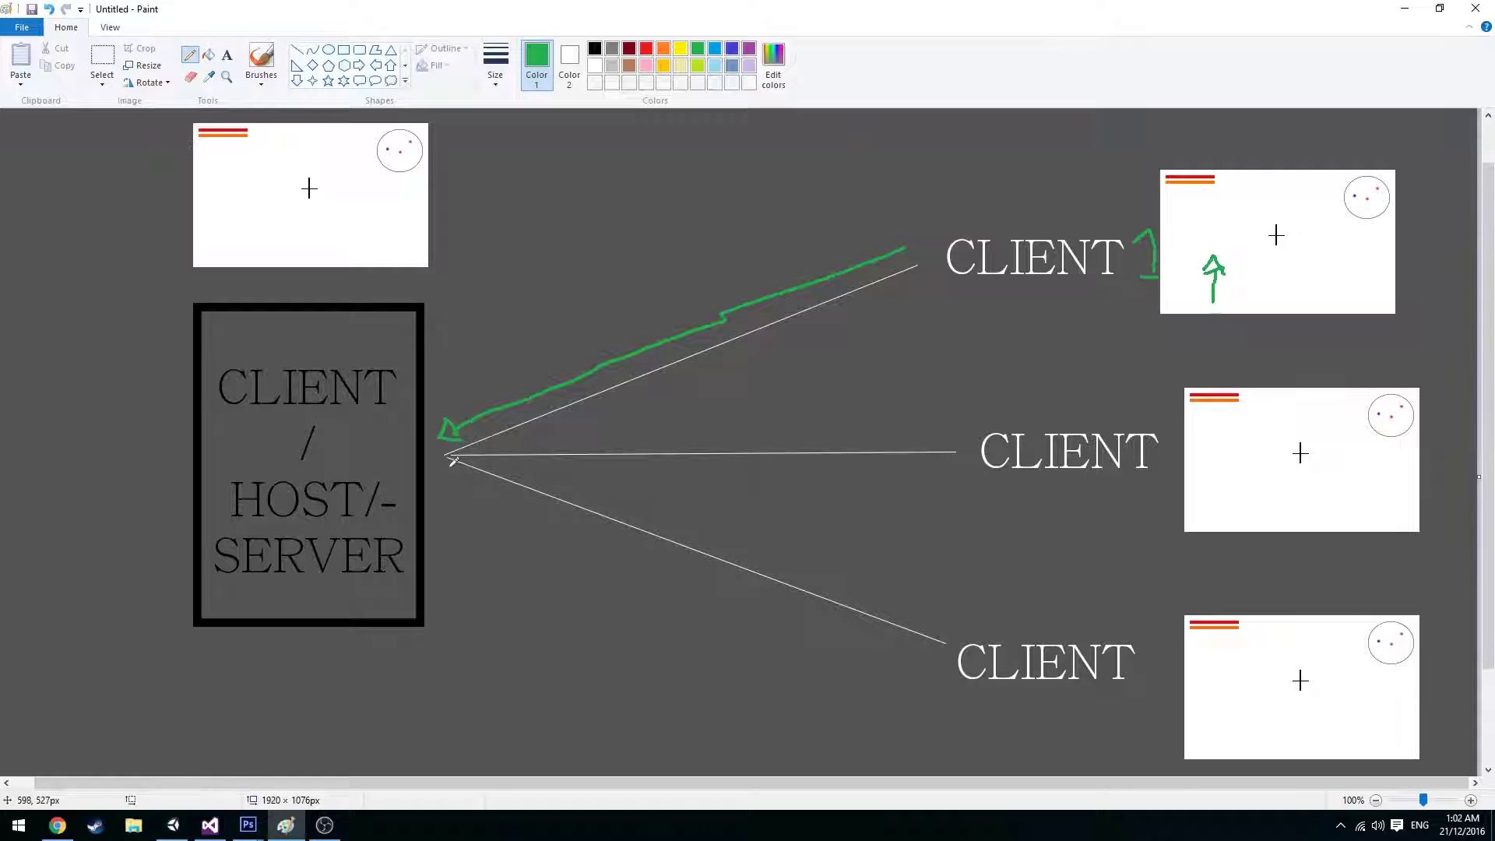
- Draw green arrows from the server to the middle and lowest clients and up to the host's own screen
{"action": "left_click_drag", "start_coordinate": [449, 467], "coordinate": [927, 661]}
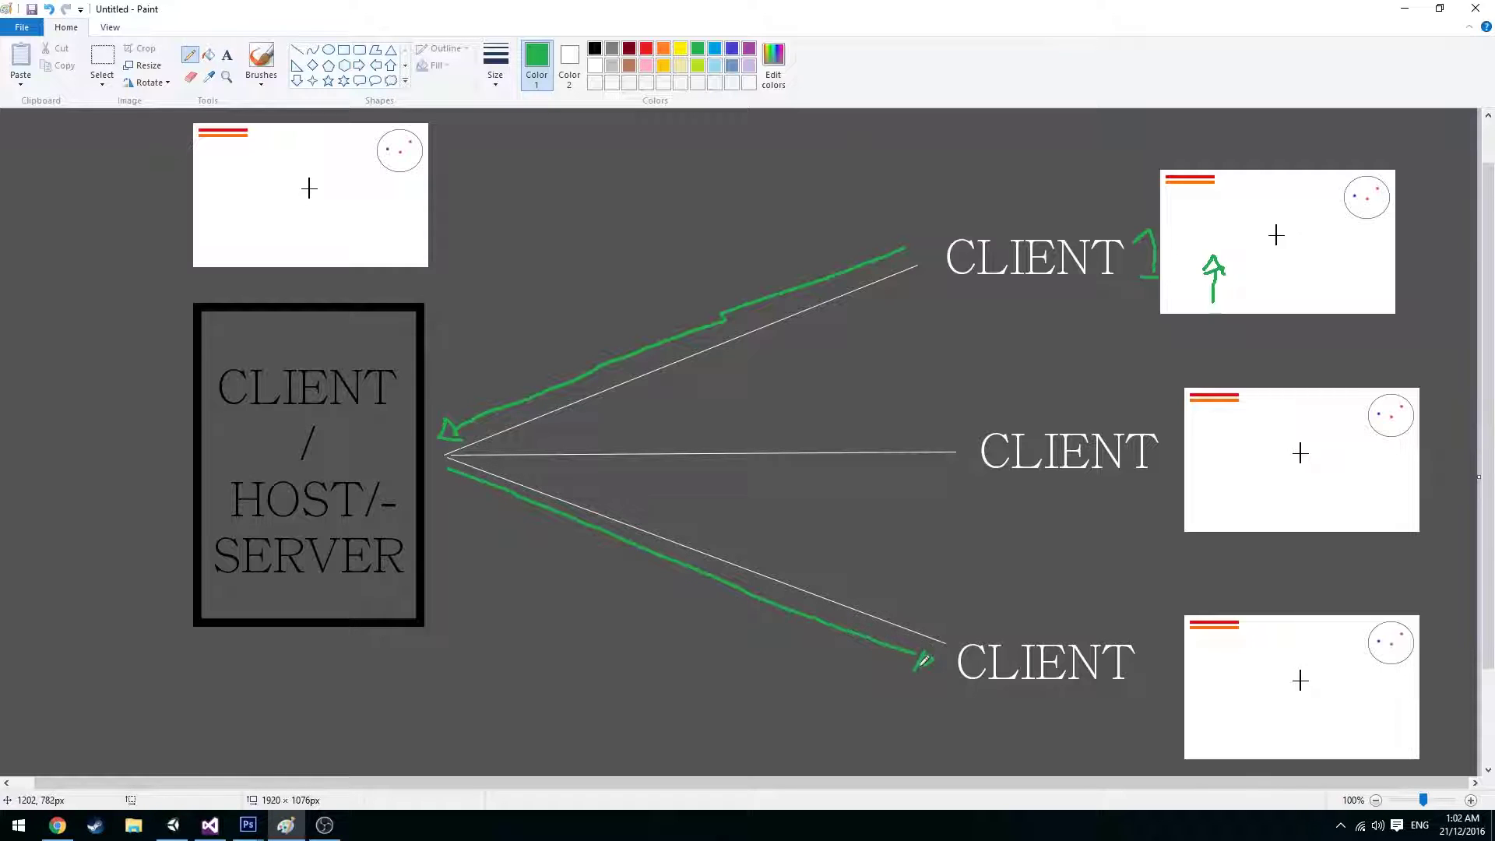
{"action": "mouse_move", "coordinate": [480, 465]}
{"action": "left_mouse_down"}
{"action": "mouse_move", "coordinate": [932, 484]}
{"action": "mouse_move", "coordinate": [945, 465]}
{"action": "mouse_move", "coordinate": [928, 490]}
{"action": "left_mouse_up"}
{"action": "left_click_drag", "start_coordinate": [299, 291], "coordinate": [331, 271]}
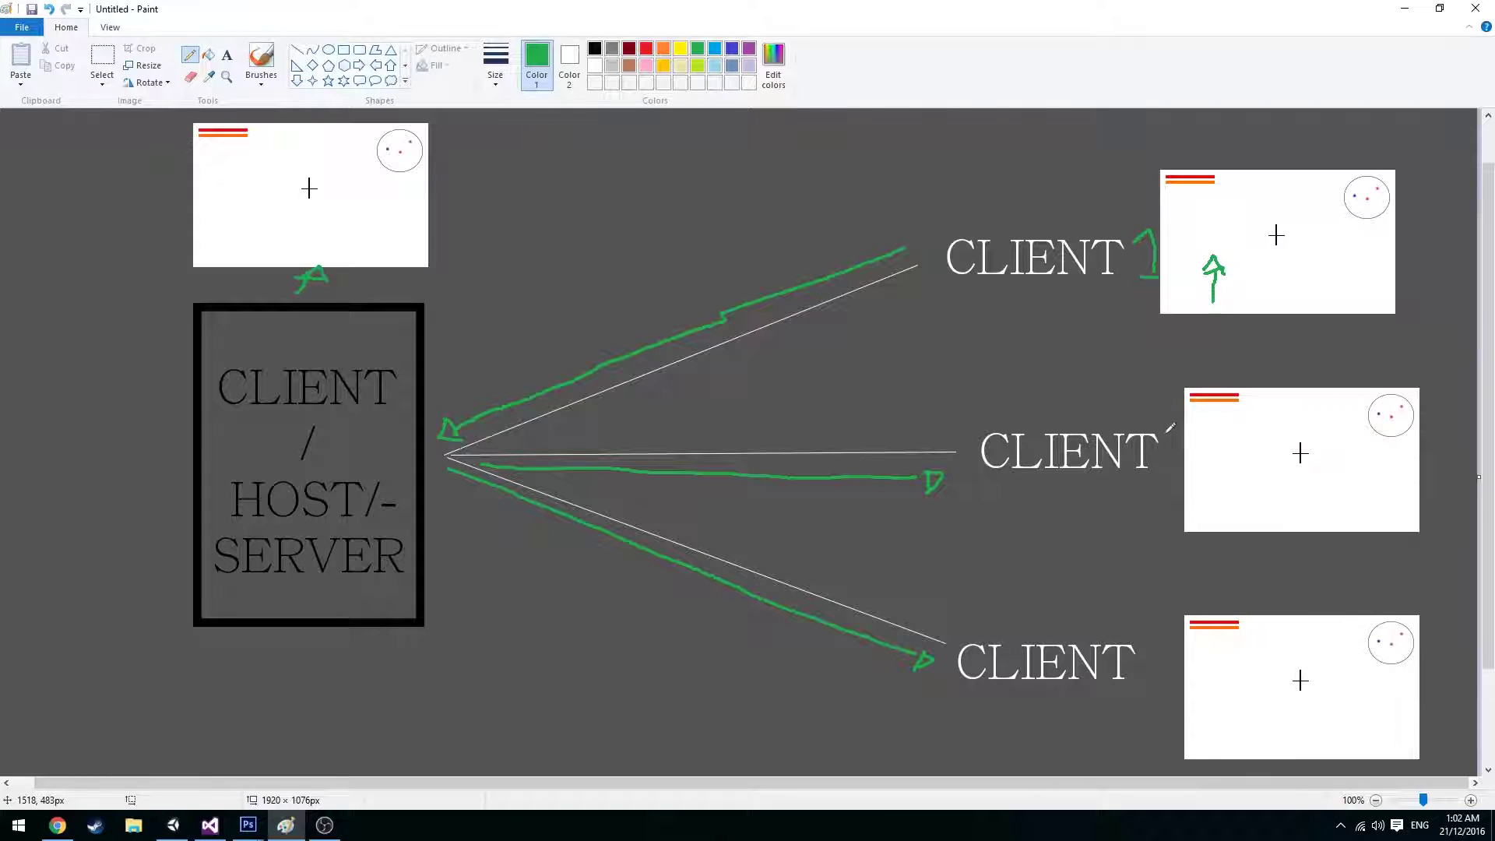
- Draw red strokes beside the middle client, along the connection lines to the server and below the host's own screen
{"action": "left_click", "coordinate": [646, 48]}
{"action": "left_click_drag", "start_coordinate": [1164, 432], "coordinate": [1183, 468]}
{"action": "mouse_move", "coordinate": [482, 441]}
{"action": "left_mouse_down"}
{"action": "mouse_move", "coordinate": [461, 449]}
{"action": "mouse_move", "coordinate": [477, 457]}
{"action": "left_mouse_up"}
{"action": "left_click_drag", "start_coordinate": [460, 410], "coordinate": [689, 310]}
{"action": "left_click_drag", "start_coordinate": [791, 269], "coordinate": [916, 242]}
{"action": "left_click_drag", "start_coordinate": [922, 279], "coordinate": [477, 440]}
{"action": "mouse_move", "coordinate": [341, 300]}
{"action": "left_mouse_down"}
{"action": "mouse_move", "coordinate": [357, 267]}
{"action": "mouse_move", "coordinate": [342, 274]}
{"action": "mouse_move", "coordinate": [366, 265]}
{"action": "left_mouse_up"}
{"action": "left_click_drag", "start_coordinate": [449, 476], "coordinate": [501, 503]}
{"action": "mouse_move", "coordinate": [888, 652]}
{"action": "left_mouse_down"}
{"action": "mouse_move", "coordinate": [911, 658]}
{"action": "mouse_move", "coordinate": [888, 667]}
{"action": "left_mouse_up"}
{"action": "left_click_drag", "start_coordinate": [521, 473], "coordinate": [888, 476]}
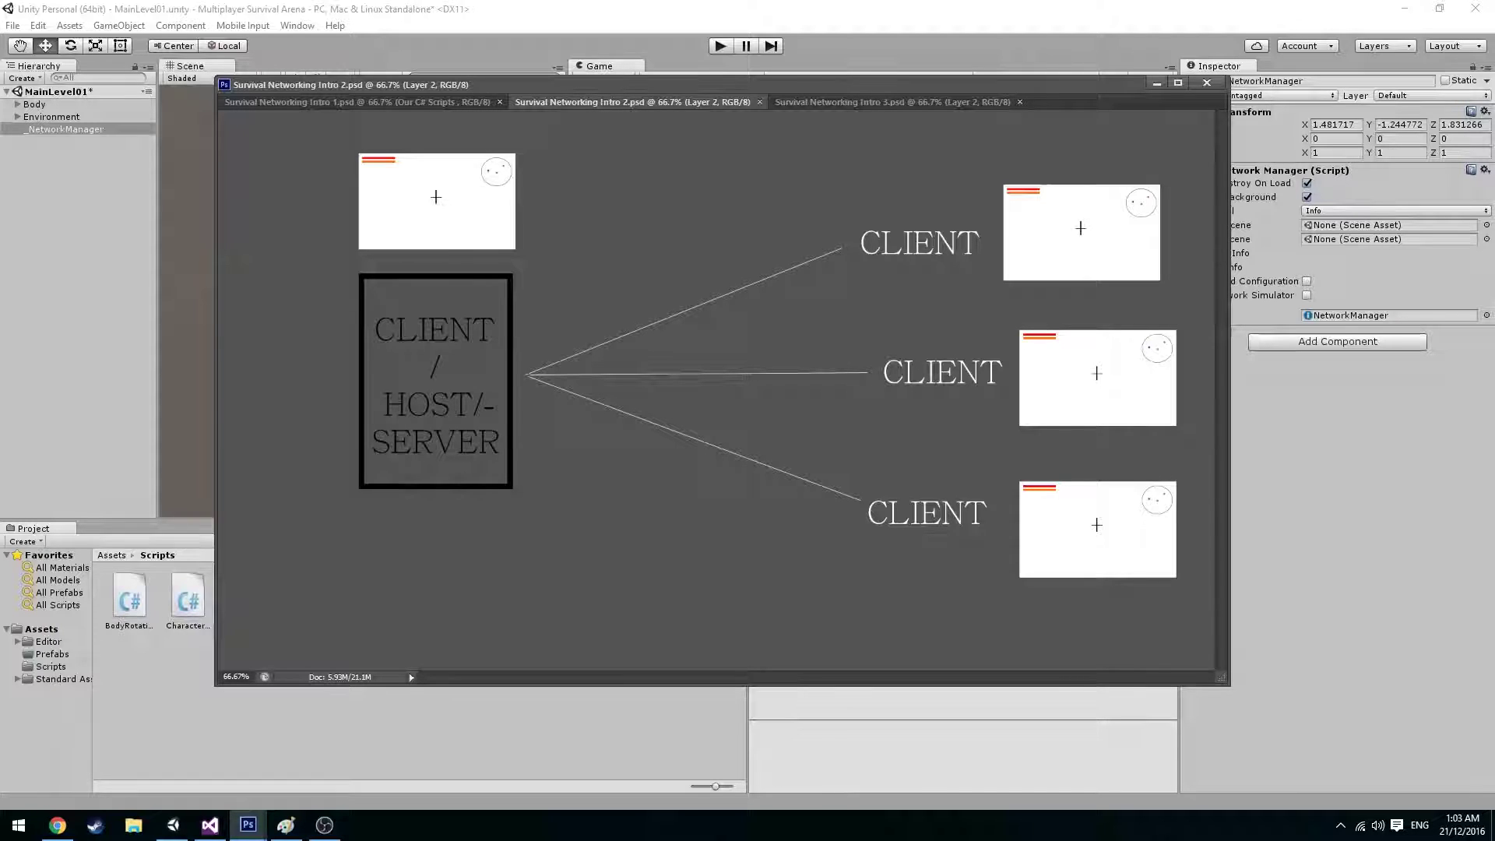
- Switch to Photoshop and examine the dedicated server diagram in Survival Networking Intro 3.psd
{"action": "left_click", "coordinate": [834, 102]}
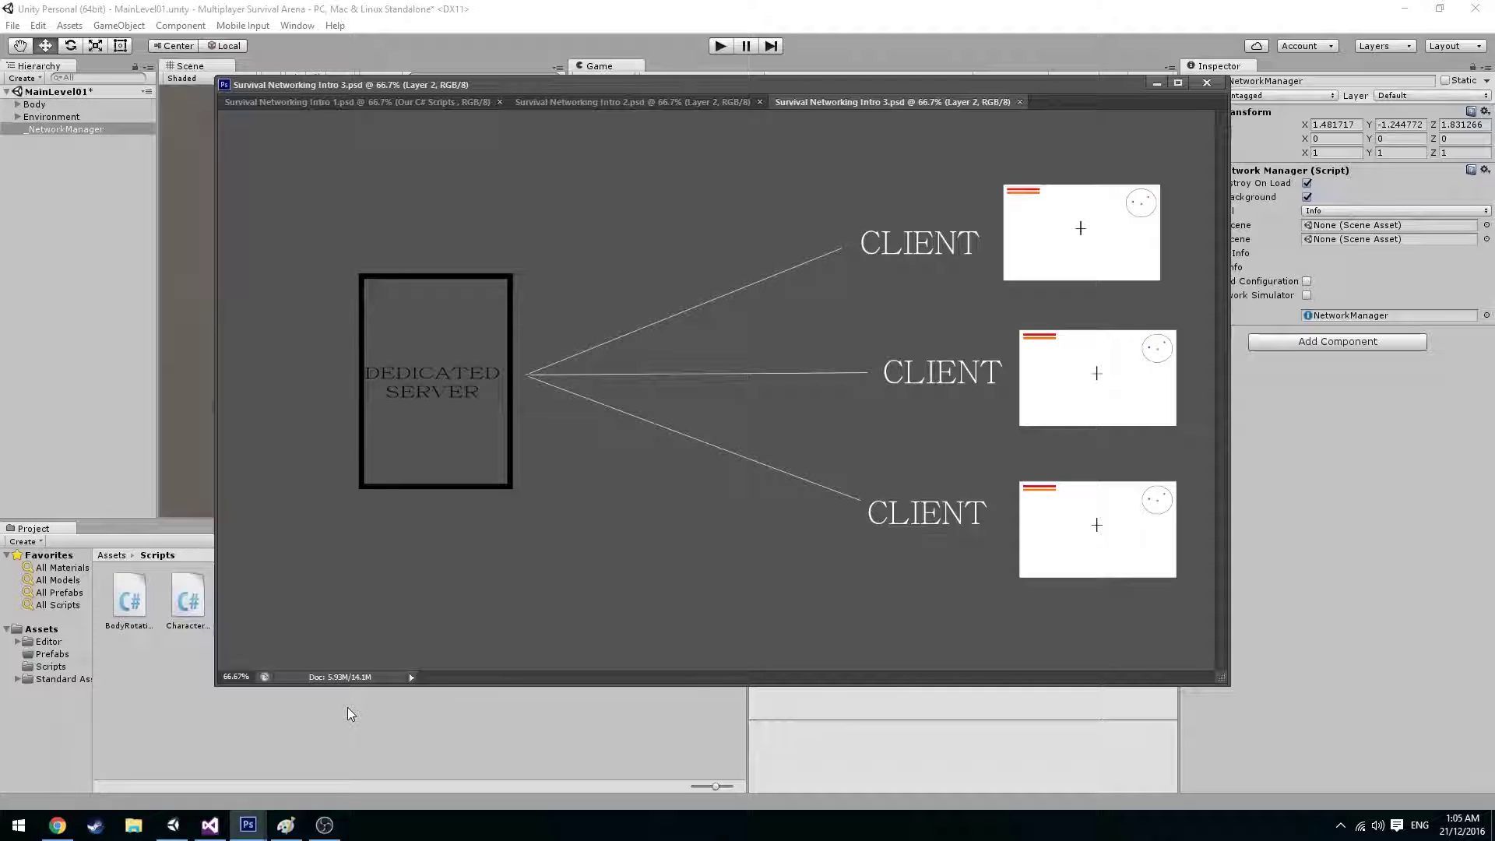
{"action": "key", "text": "ctrl+Tab"}
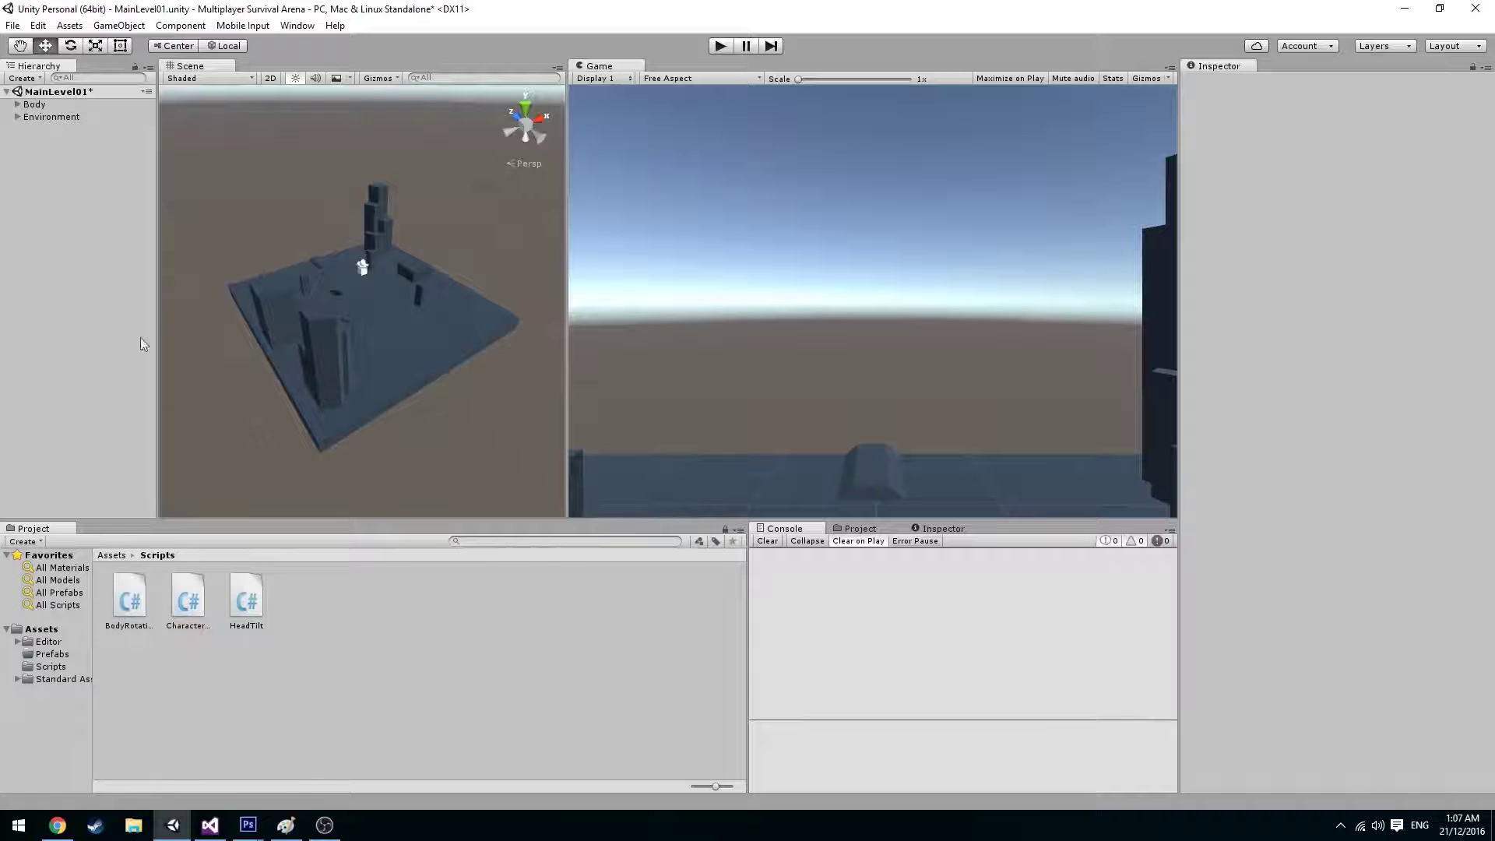
- Switch to Unity, create an empty game object in the MainLevel01 scene and add a NetworkManager component to it
{"action": "right_click", "coordinate": [59, 150]}
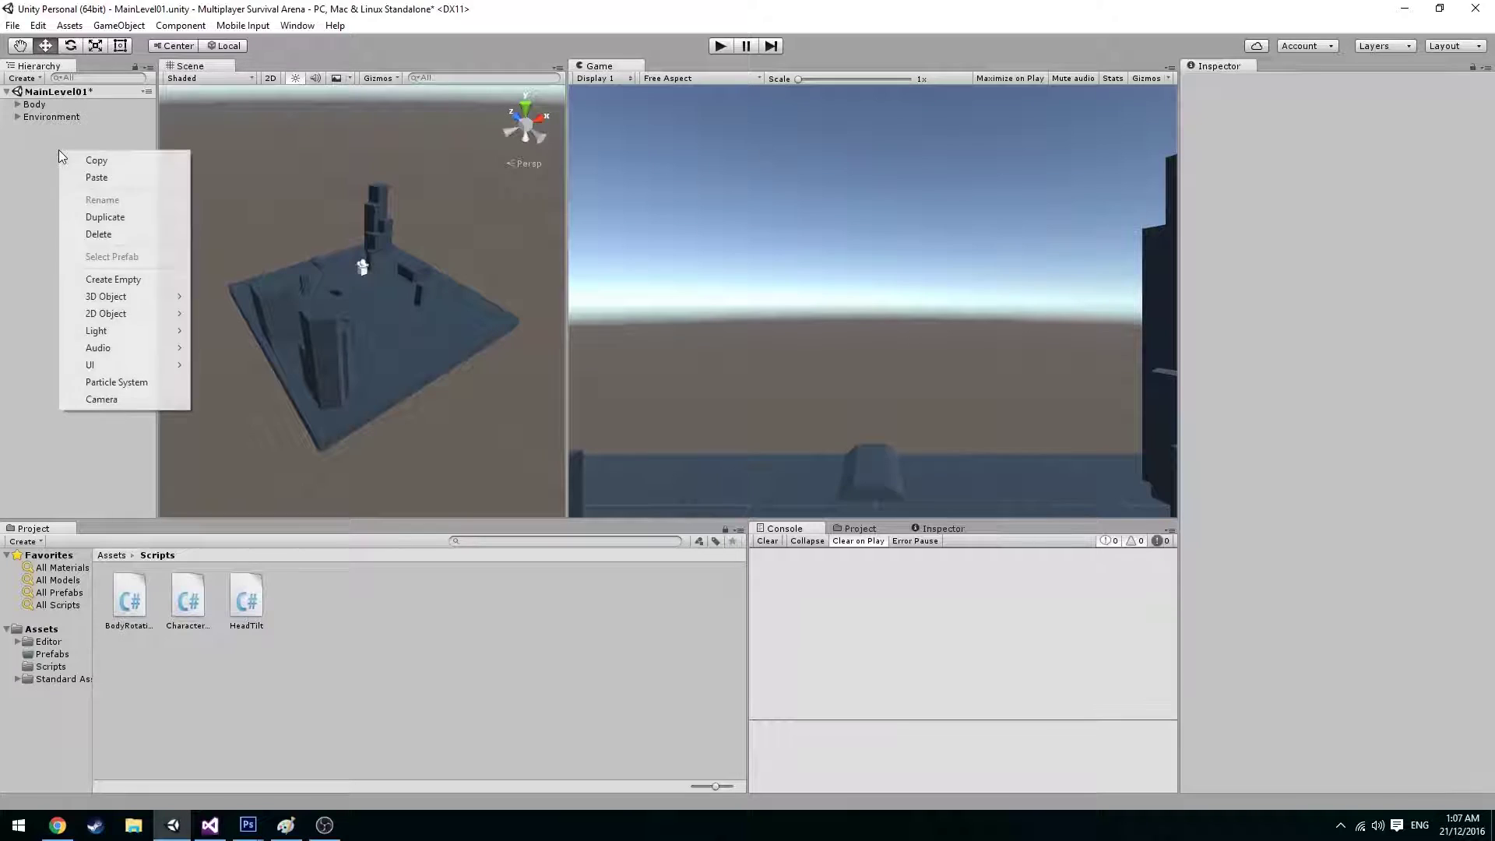
{"action": "left_click", "coordinate": [127, 278]}
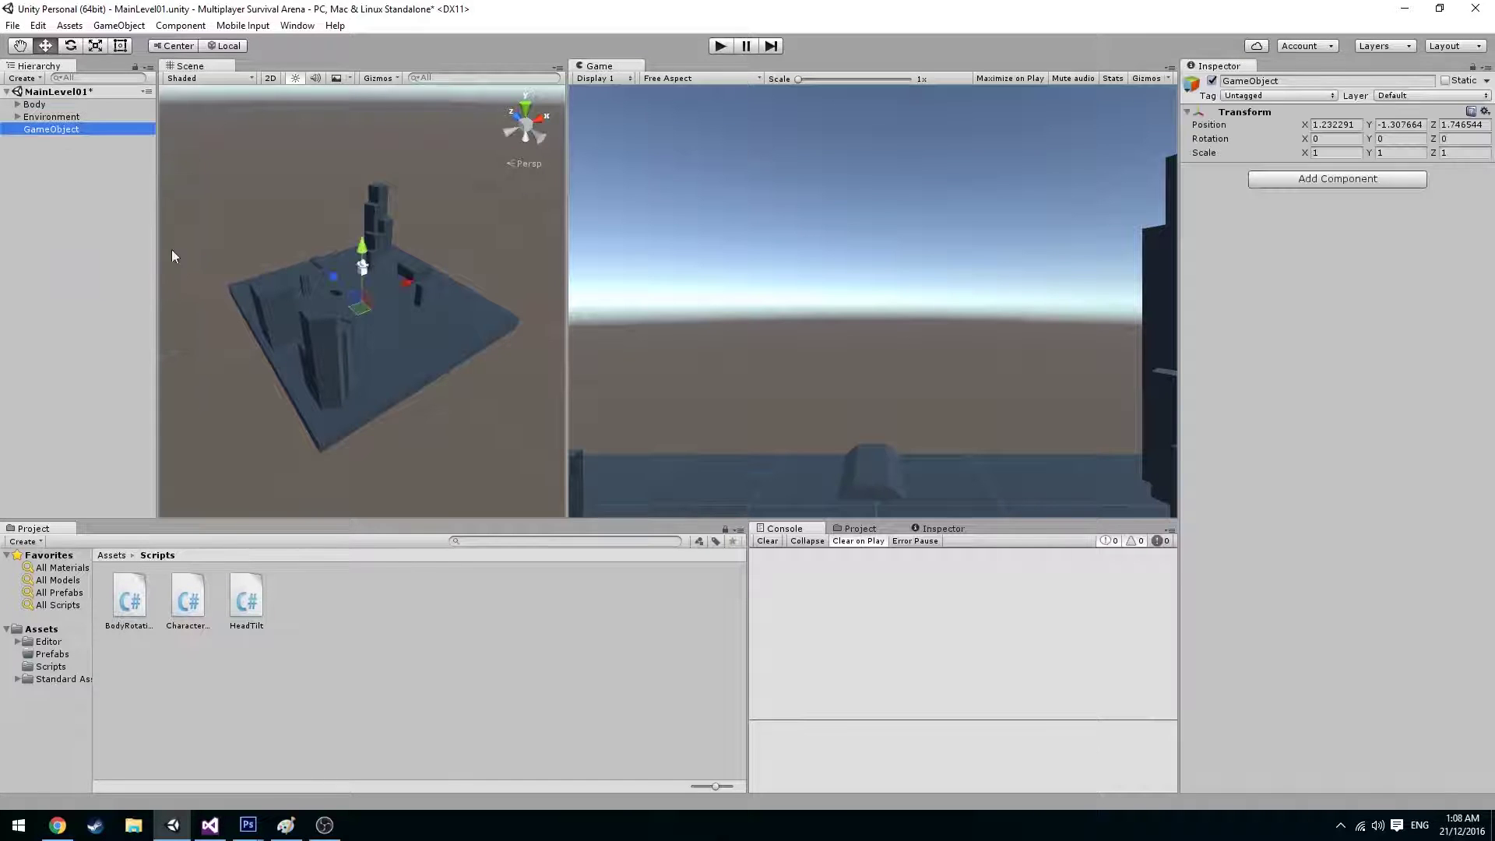
{"action": "left_click", "coordinate": [1328, 180]}
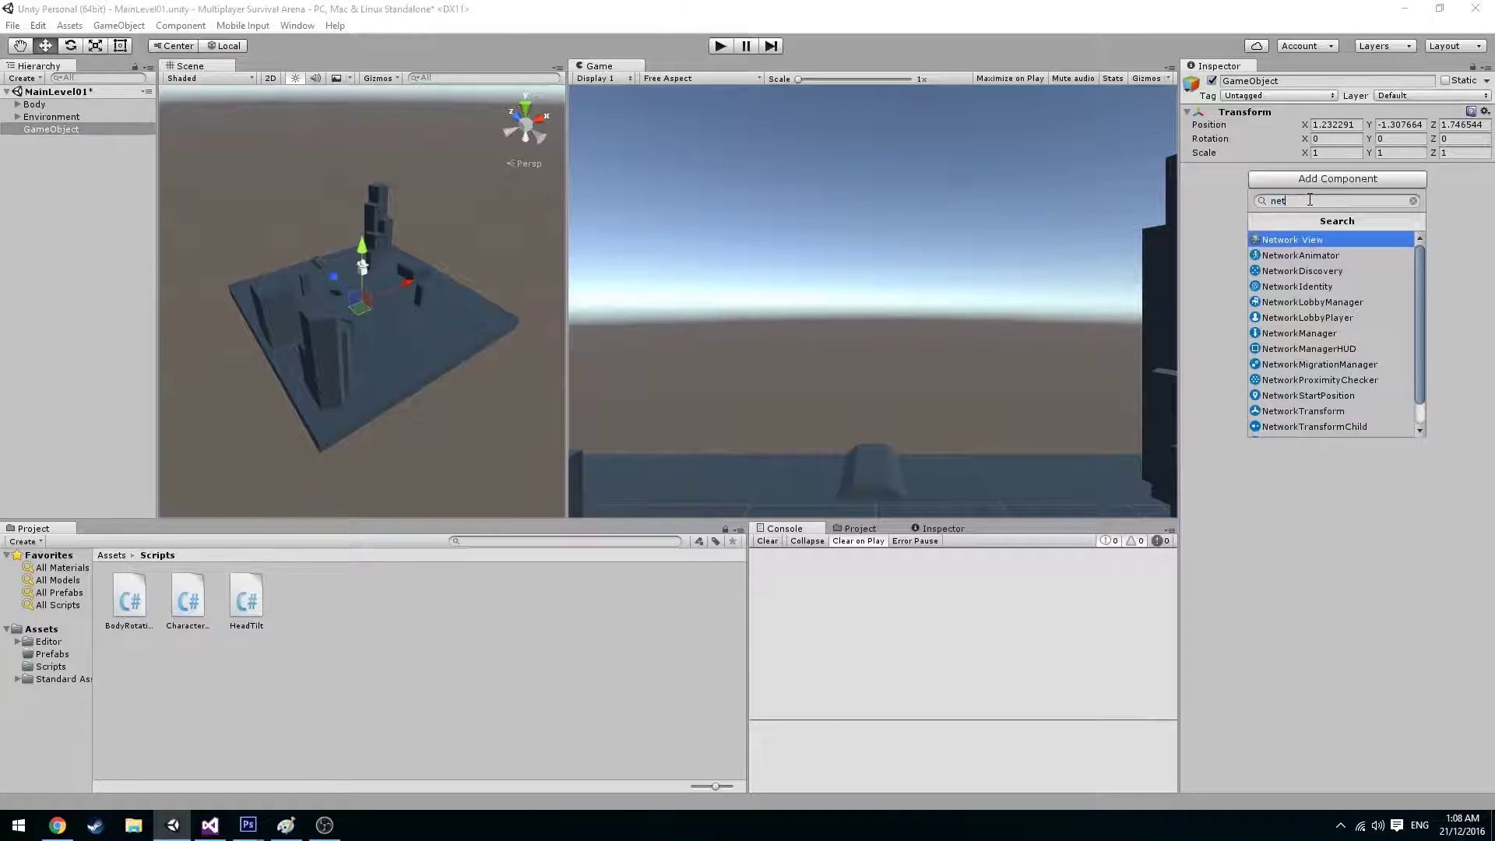
{"action": "key", "text": "BackSpace"}
{"action": "key", "text": "BackSpace"}
{"action": "key", "text": "BackSpace"}
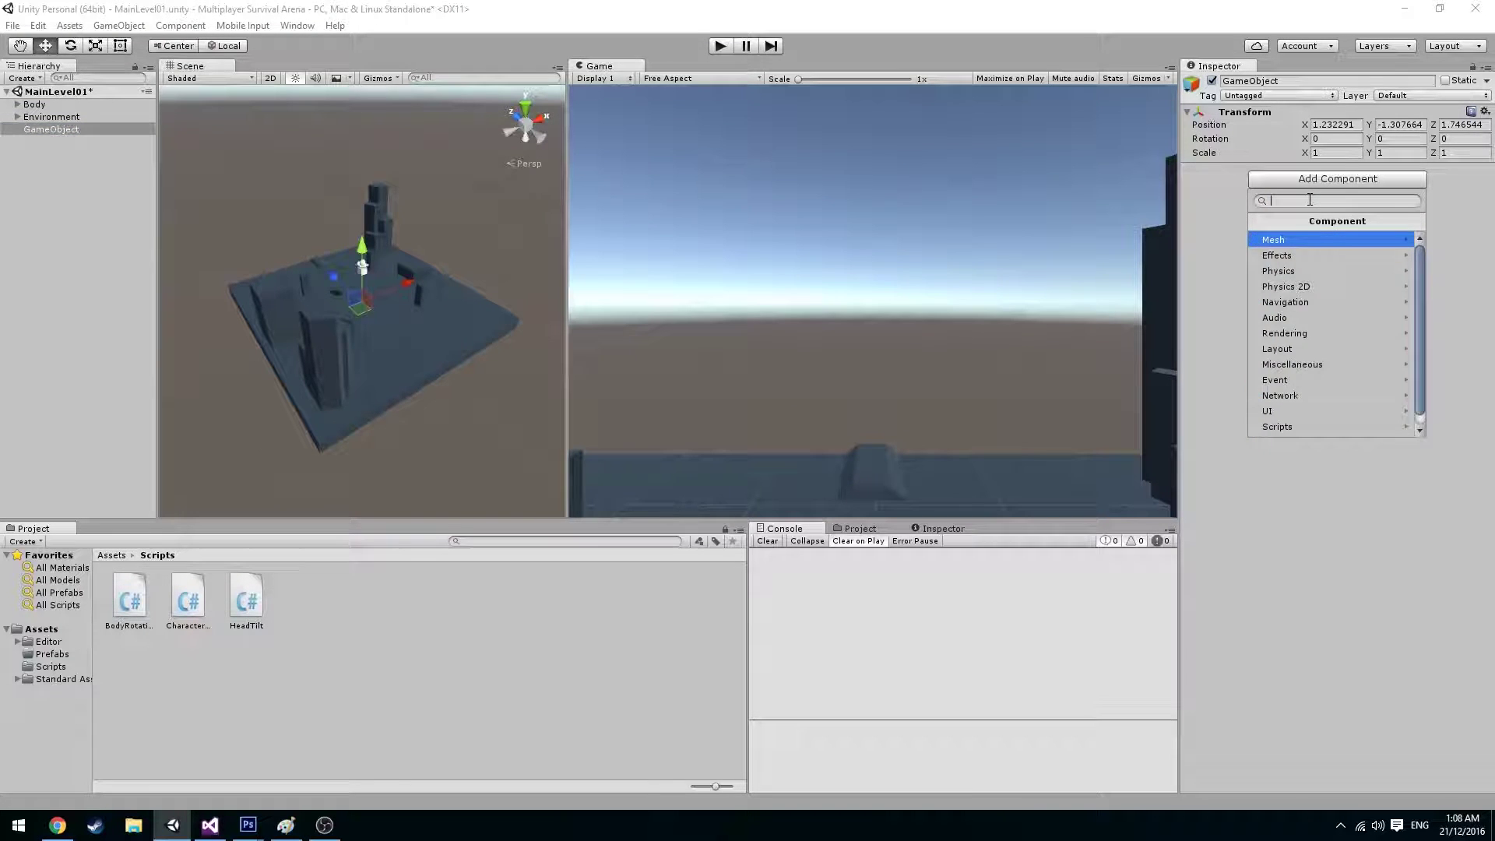
{"action": "type", "text": "net"}
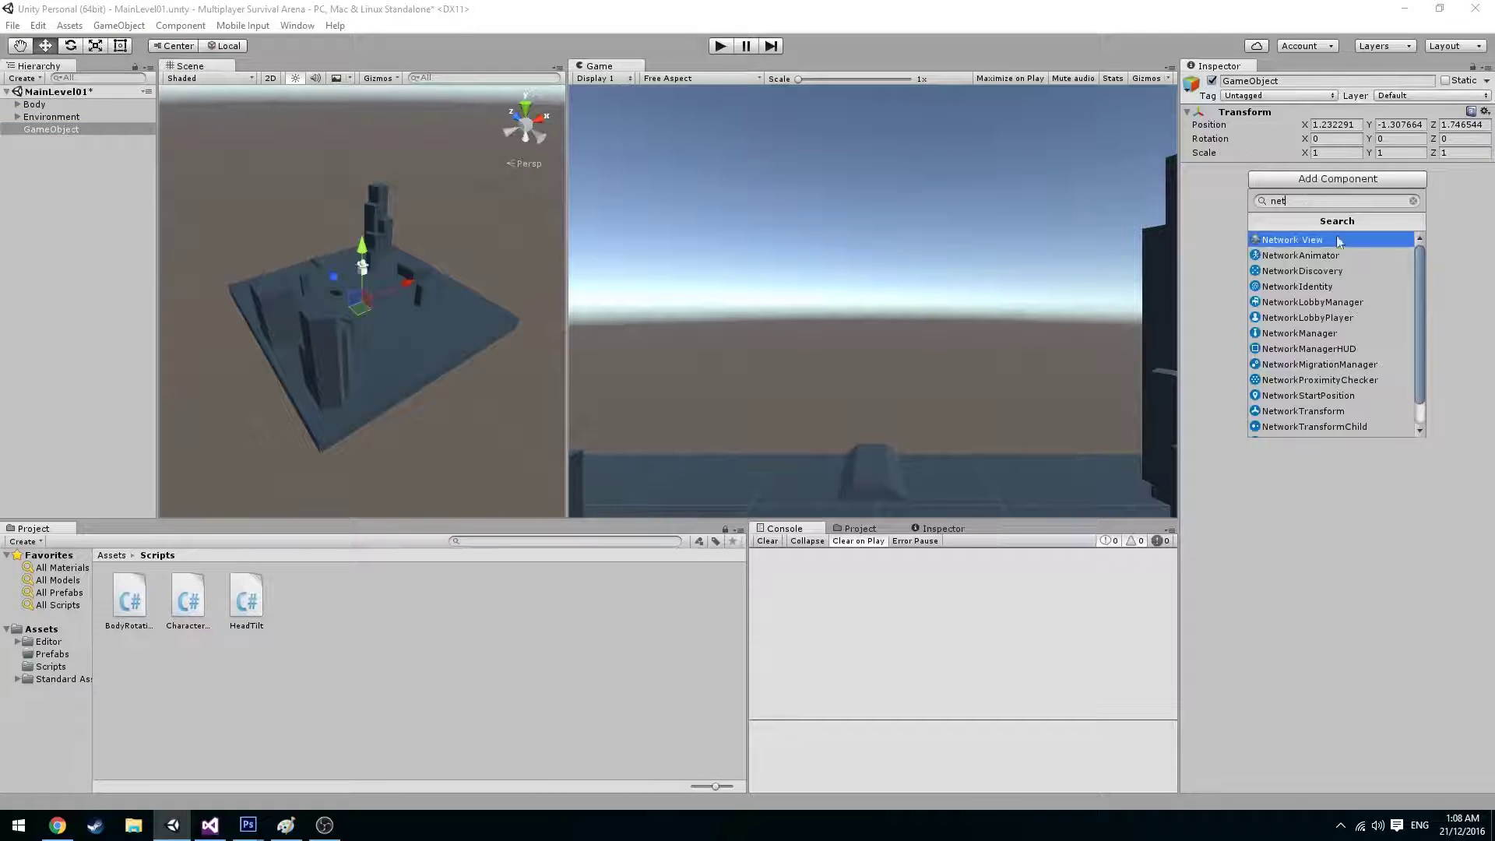
{"action": "left_click", "coordinate": [1301, 333]}
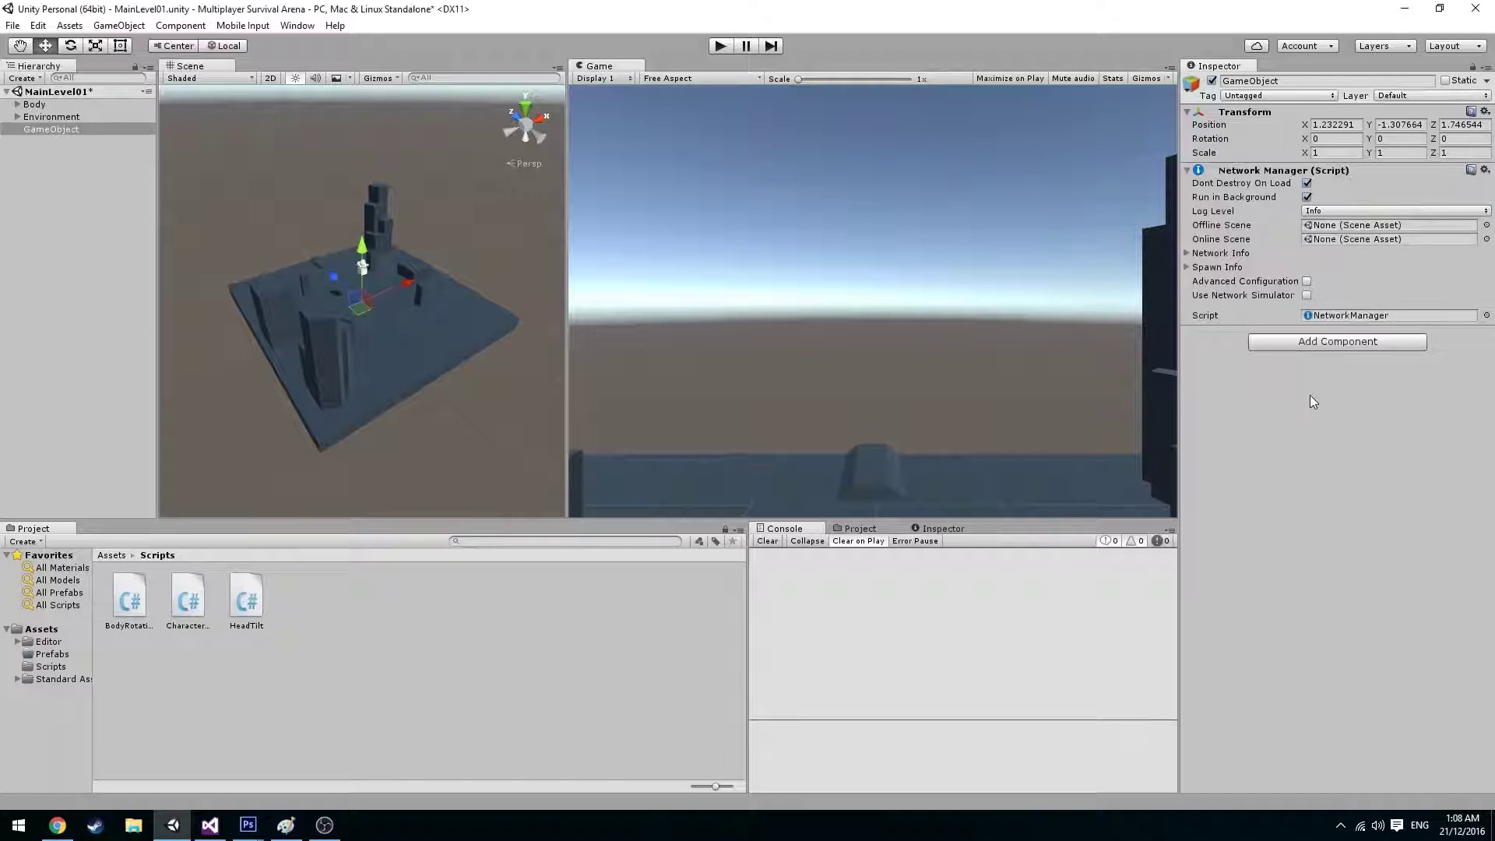
- Rename the new game object as _NetworkingManager
{"action": "left_click", "coordinate": [1250, 81]}
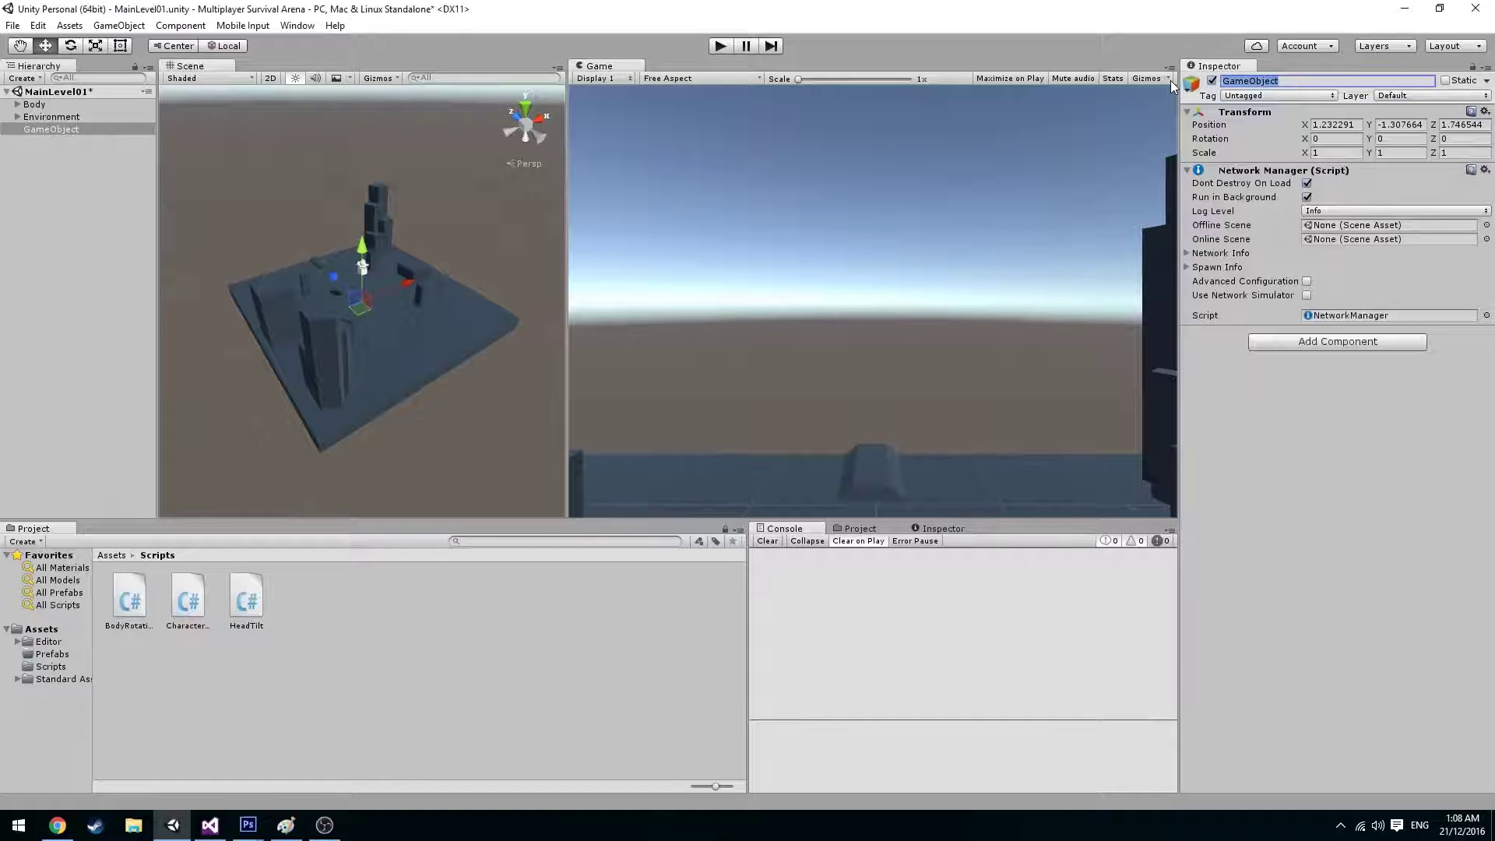
{"action": "type", "text": "_N"}
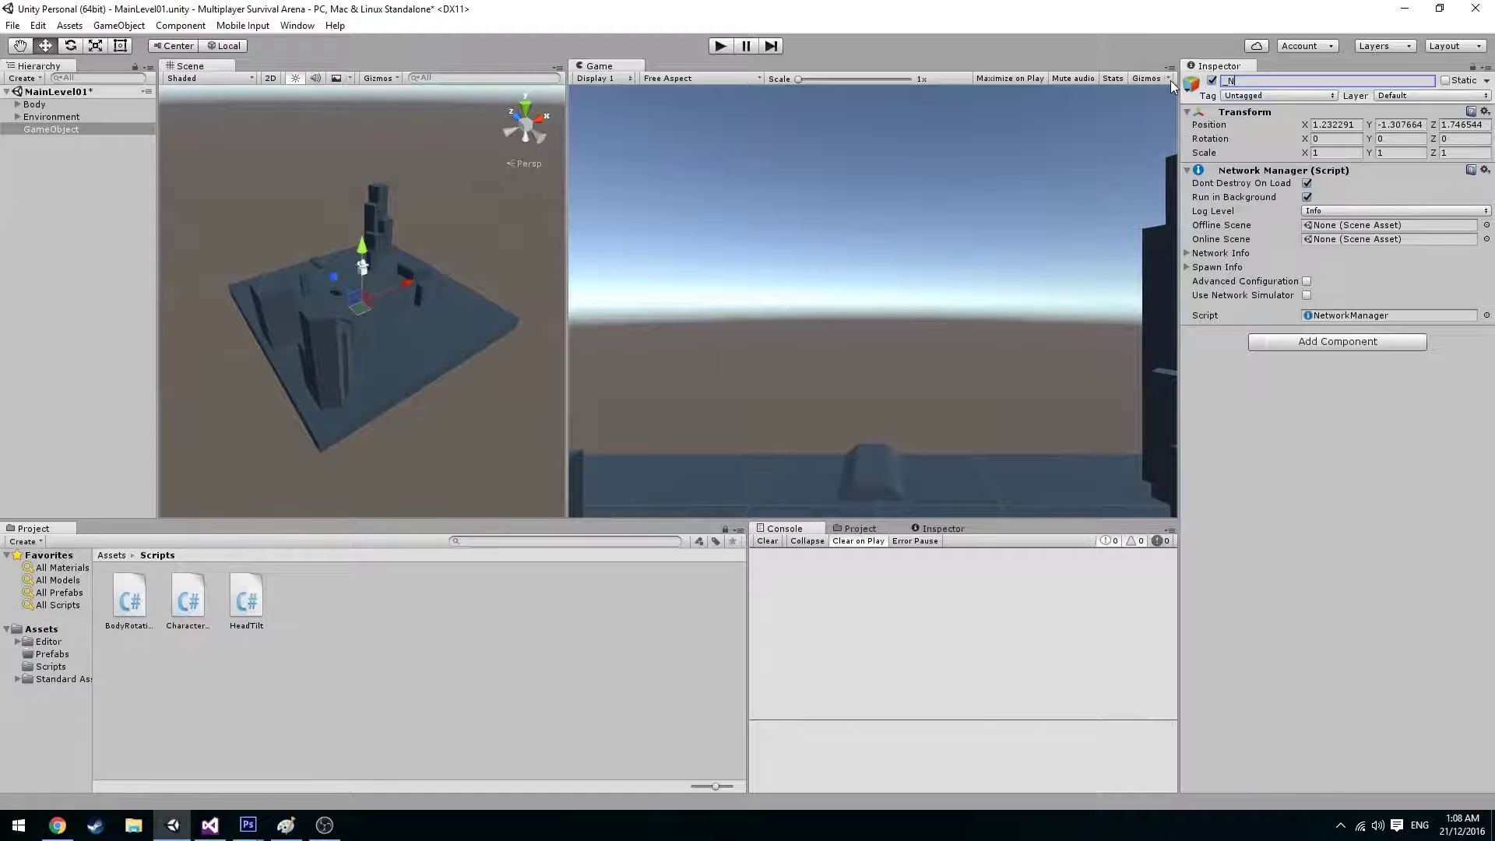
{"action": "type", "text": "etworkingManager"}
{"action": "key", "text": "Return"}
- Examine the Network Info and Spawn Info settings of the Network Manager component
{"action": "left_click", "coordinate": [1203, 255]}
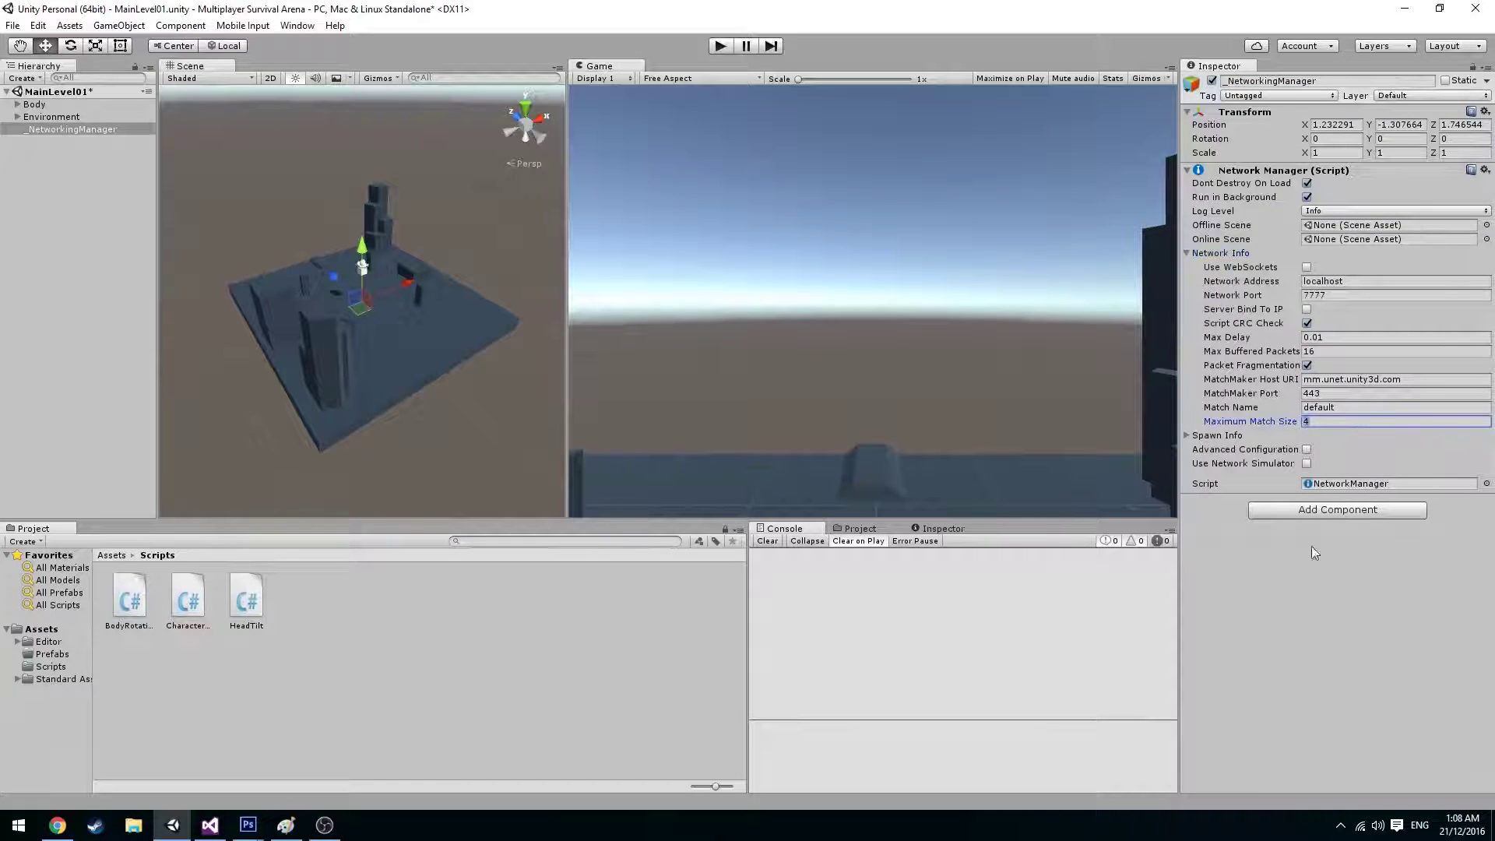
{"action": "left_click_drag", "start_coordinate": [187, 226], "coordinate": [436, 303], "text": "alt"}
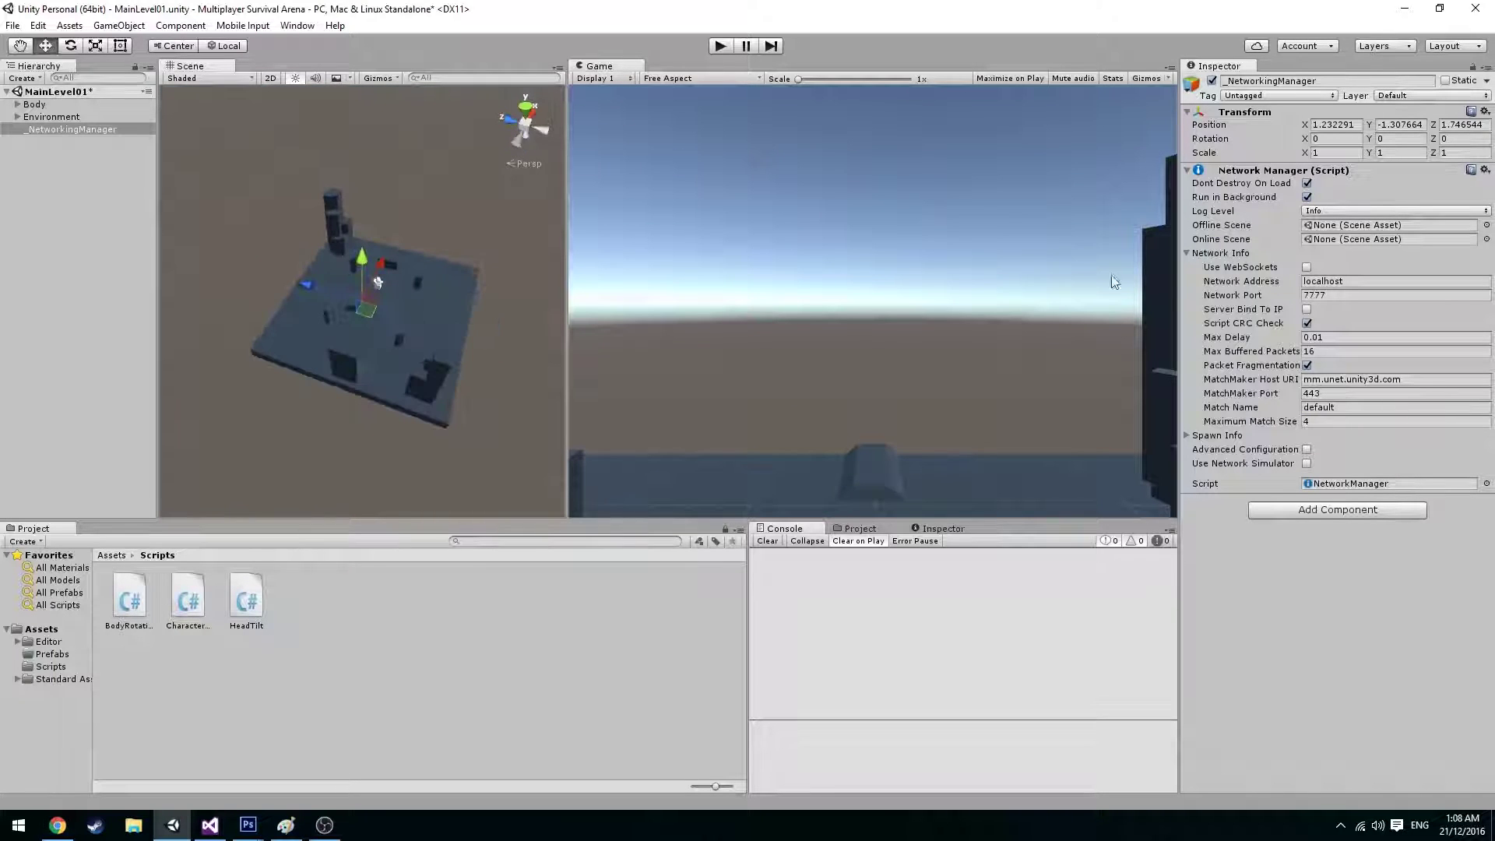
{"action": "left_click", "coordinate": [1185, 253]}
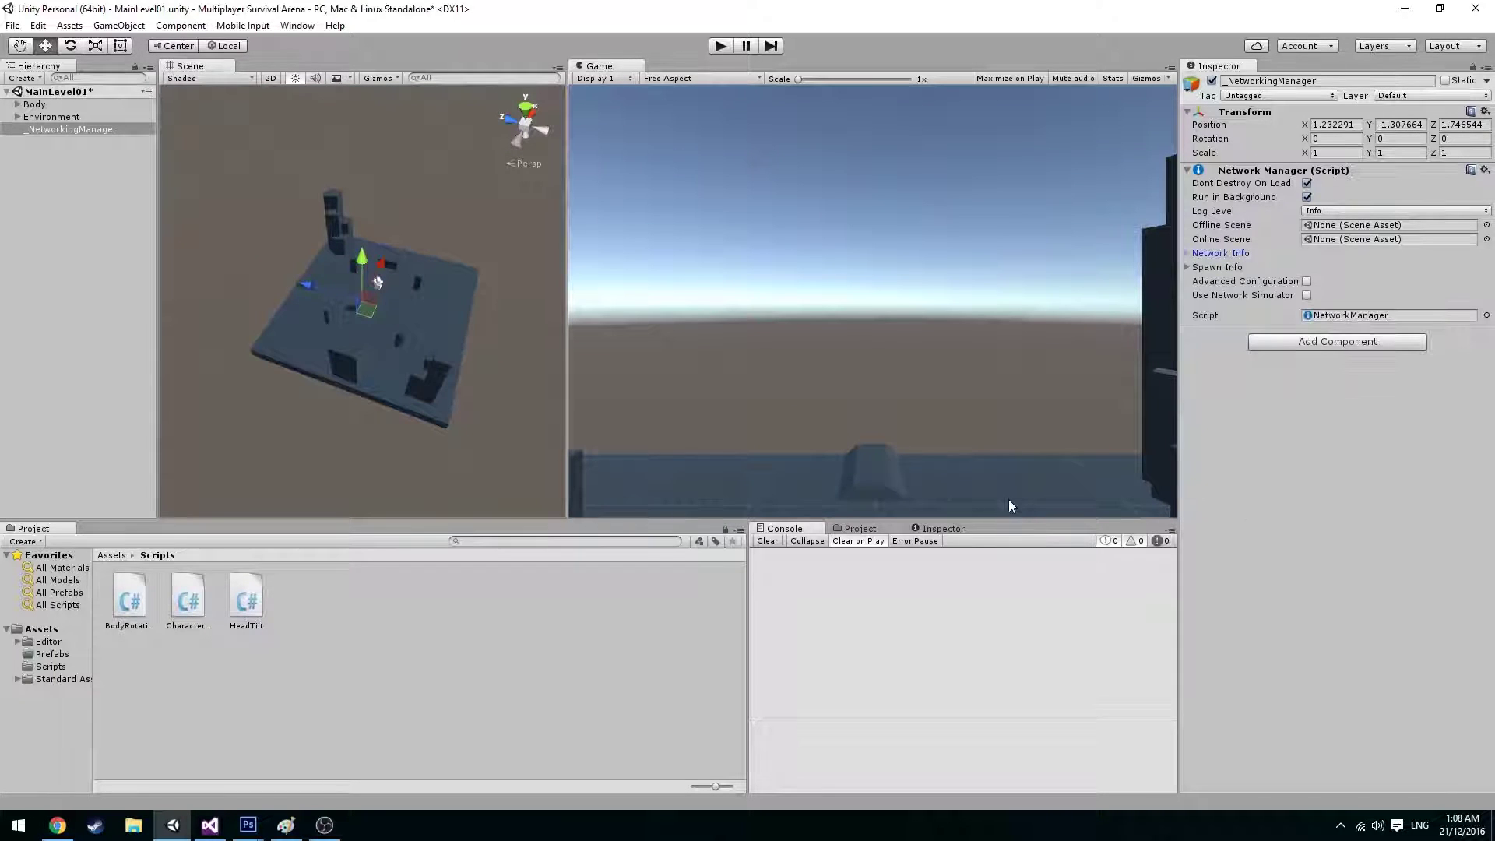
{"action": "left_click", "coordinate": [1186, 253]}
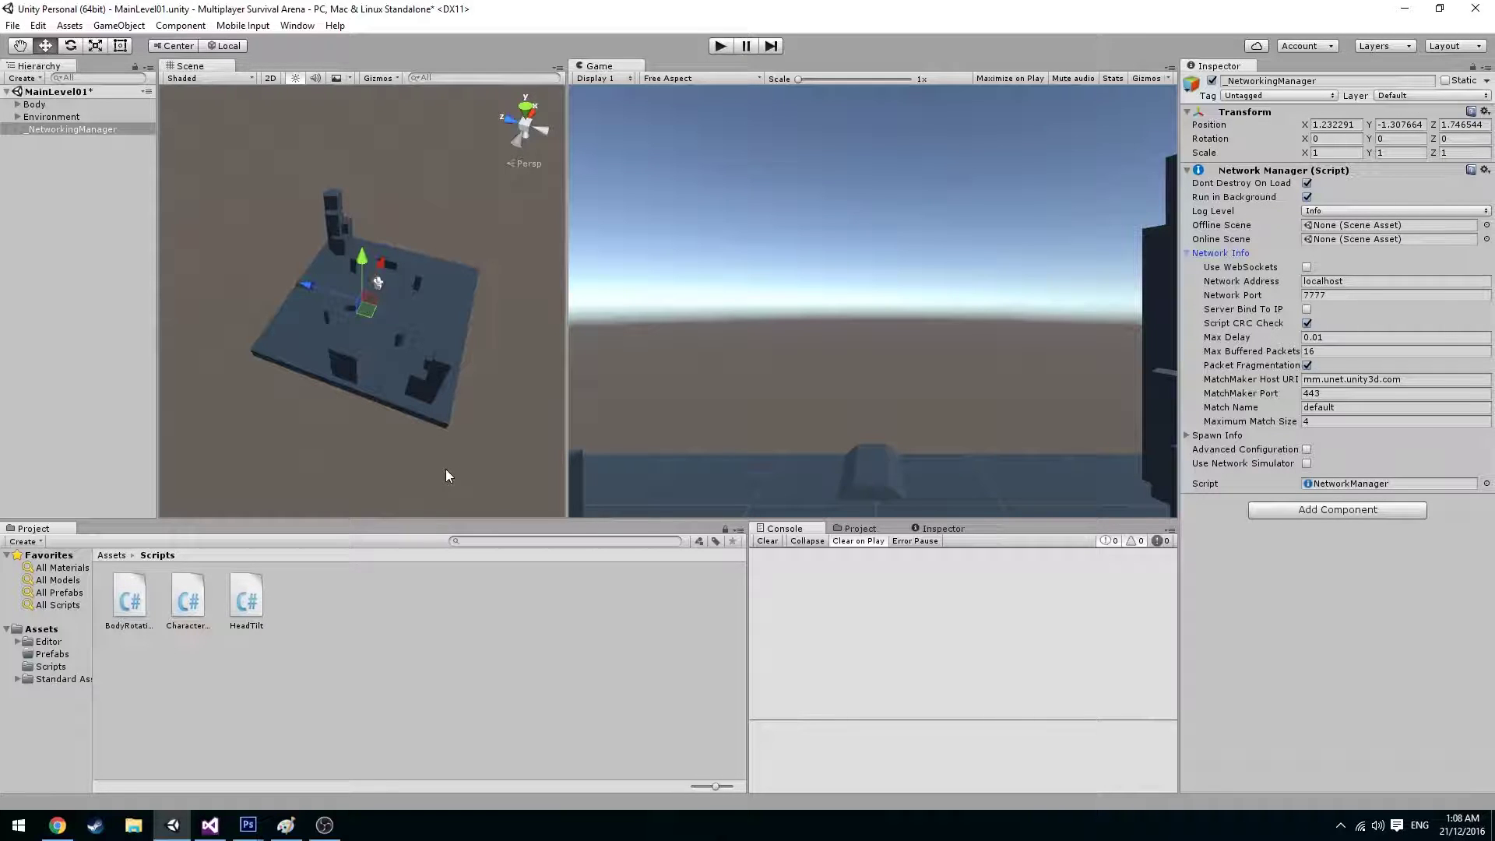
{"action": "left_click", "coordinate": [1187, 253]}
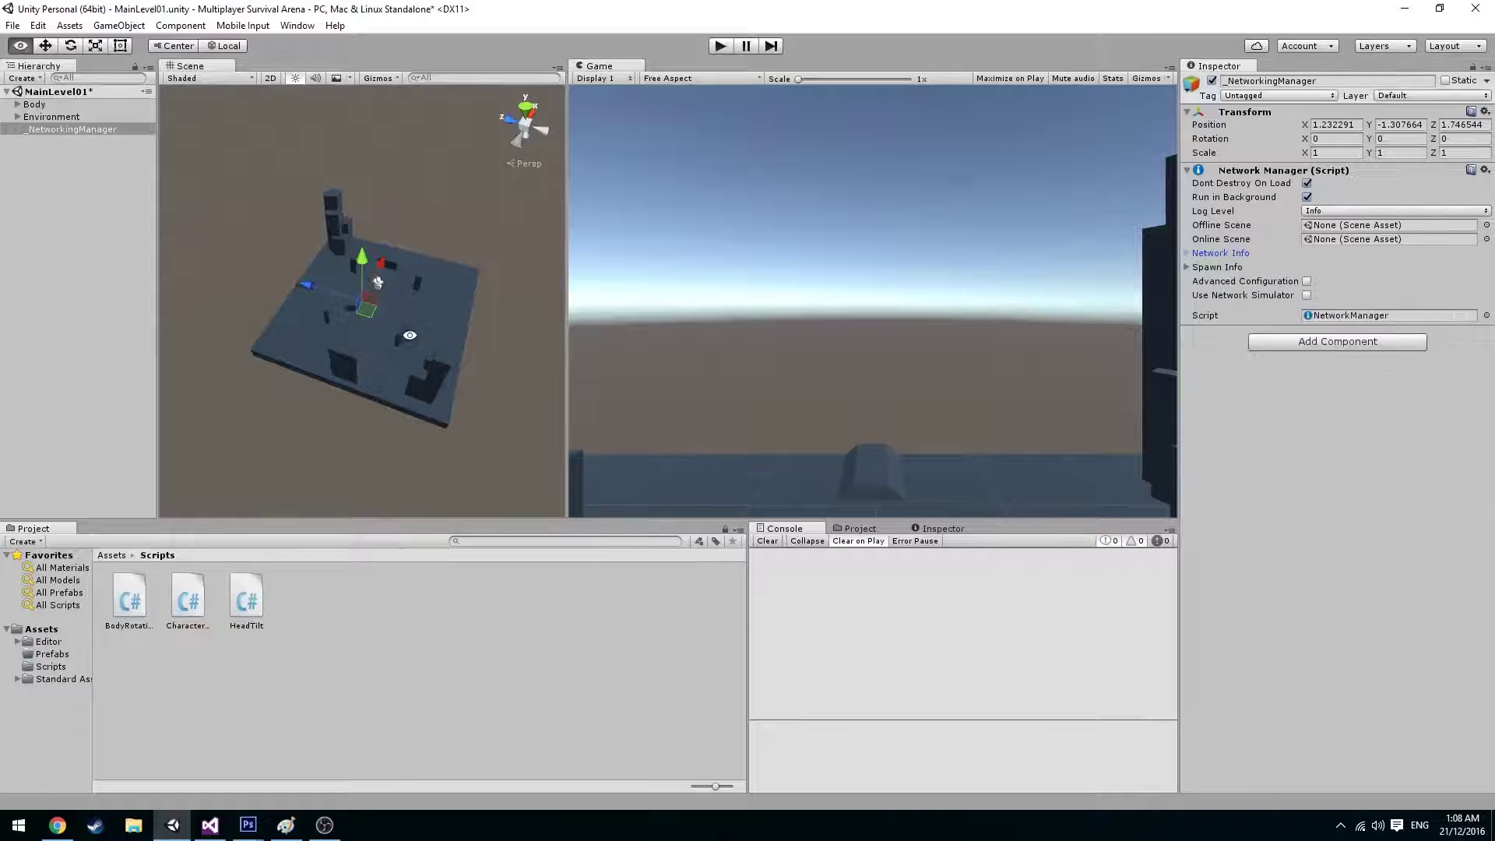
{"action": "left_click_drag", "start_coordinate": [410, 335], "coordinate": [486, 332], "text": "alt"}
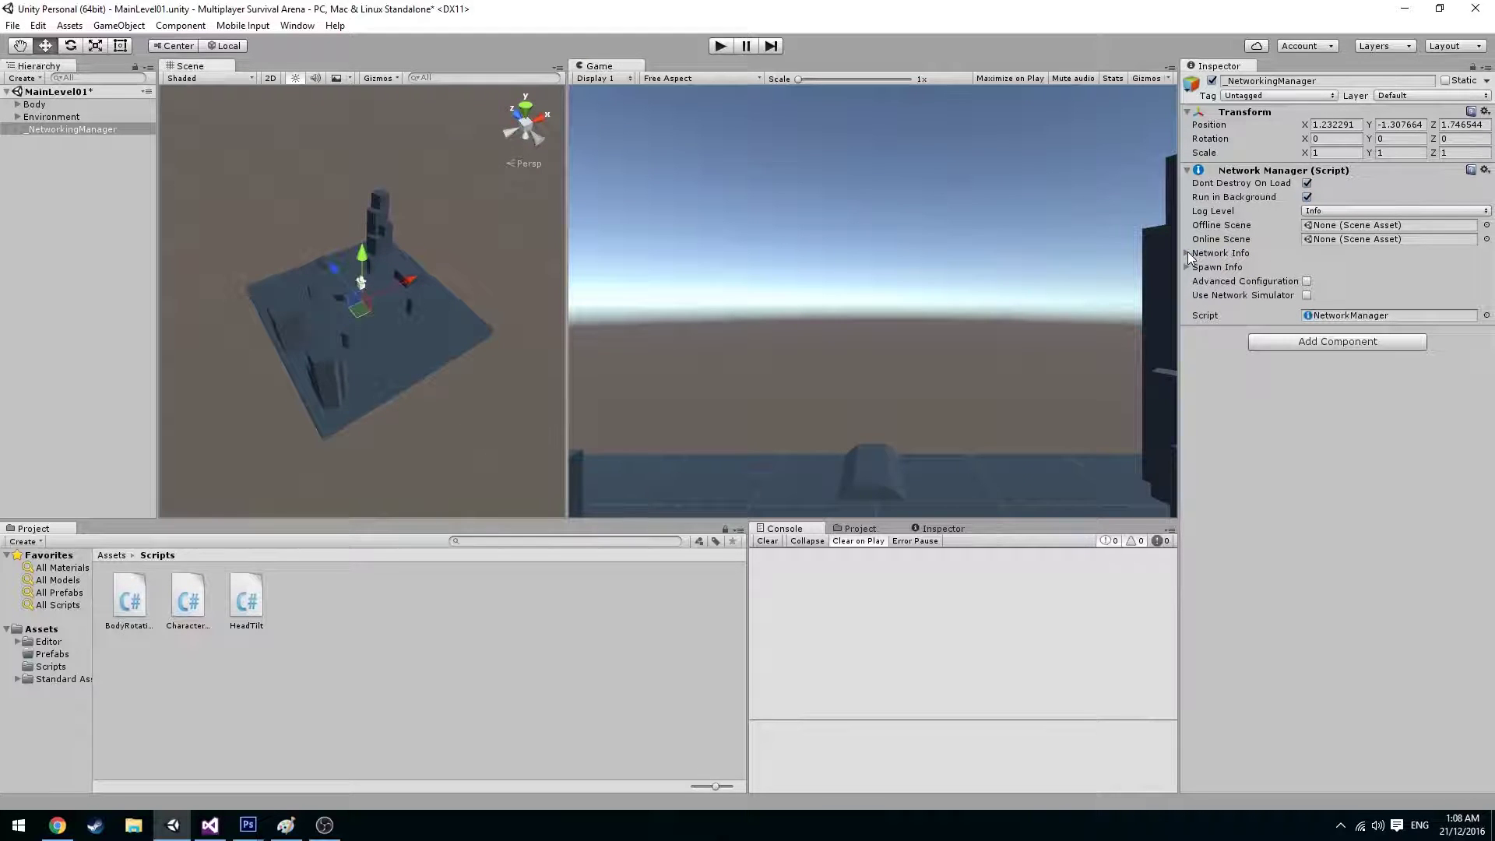
{"action": "mouse_move", "coordinate": [528, 278]}
{"action": "left_mouse_down", "text": "alt"}
{"action": "mouse_move", "coordinate": [470, 277]}
{"action": "mouse_move", "coordinate": [519, 293]}
{"action": "mouse_move", "coordinate": [467, 311]}
{"action": "mouse_move", "coordinate": [545, 296]}
{"action": "left_mouse_up", "text": "alt"}
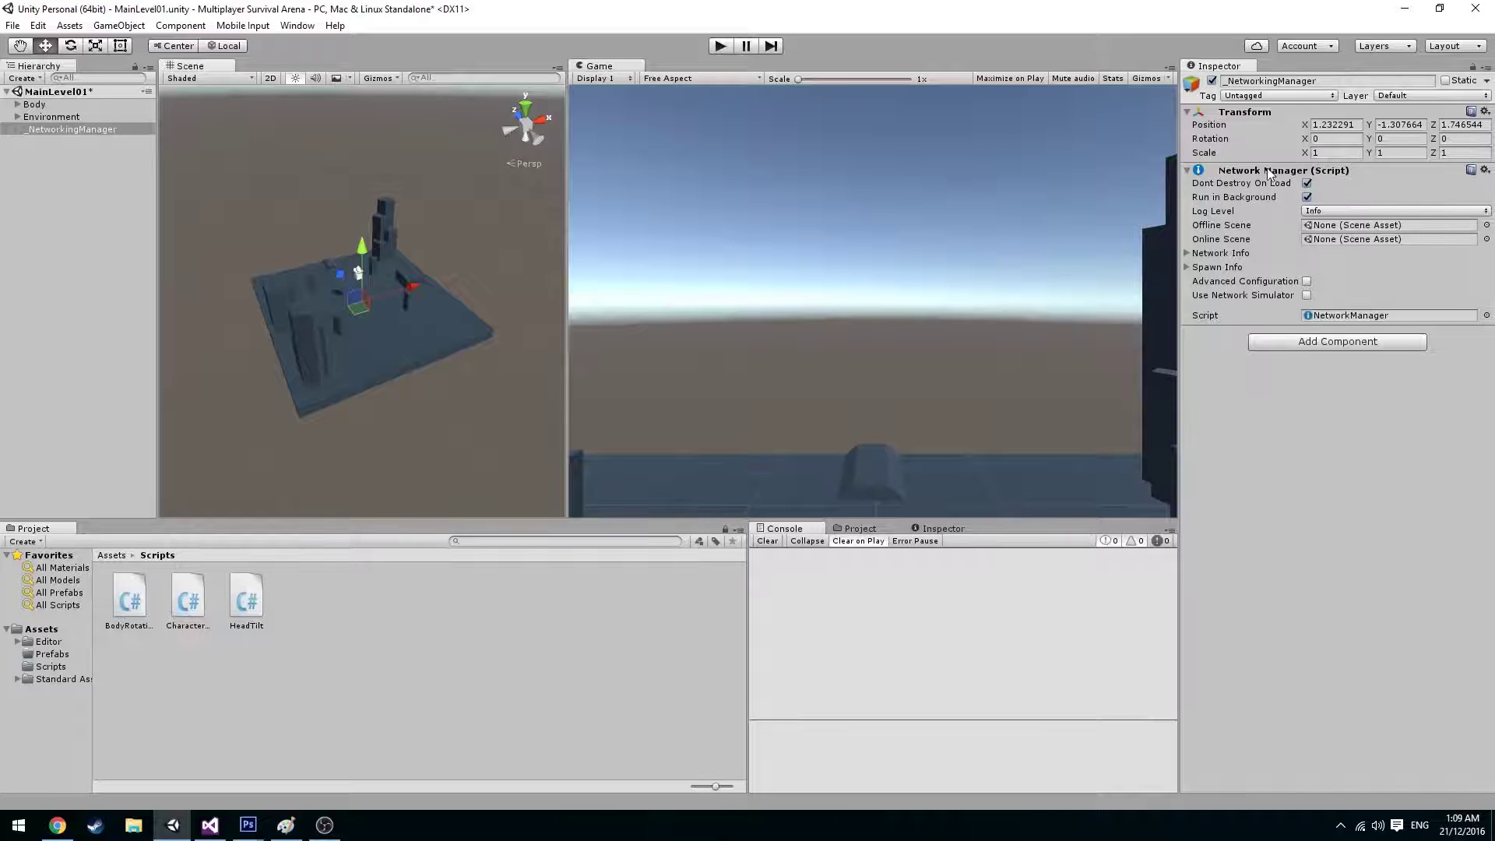
{"action": "left_click", "coordinate": [1192, 254]}
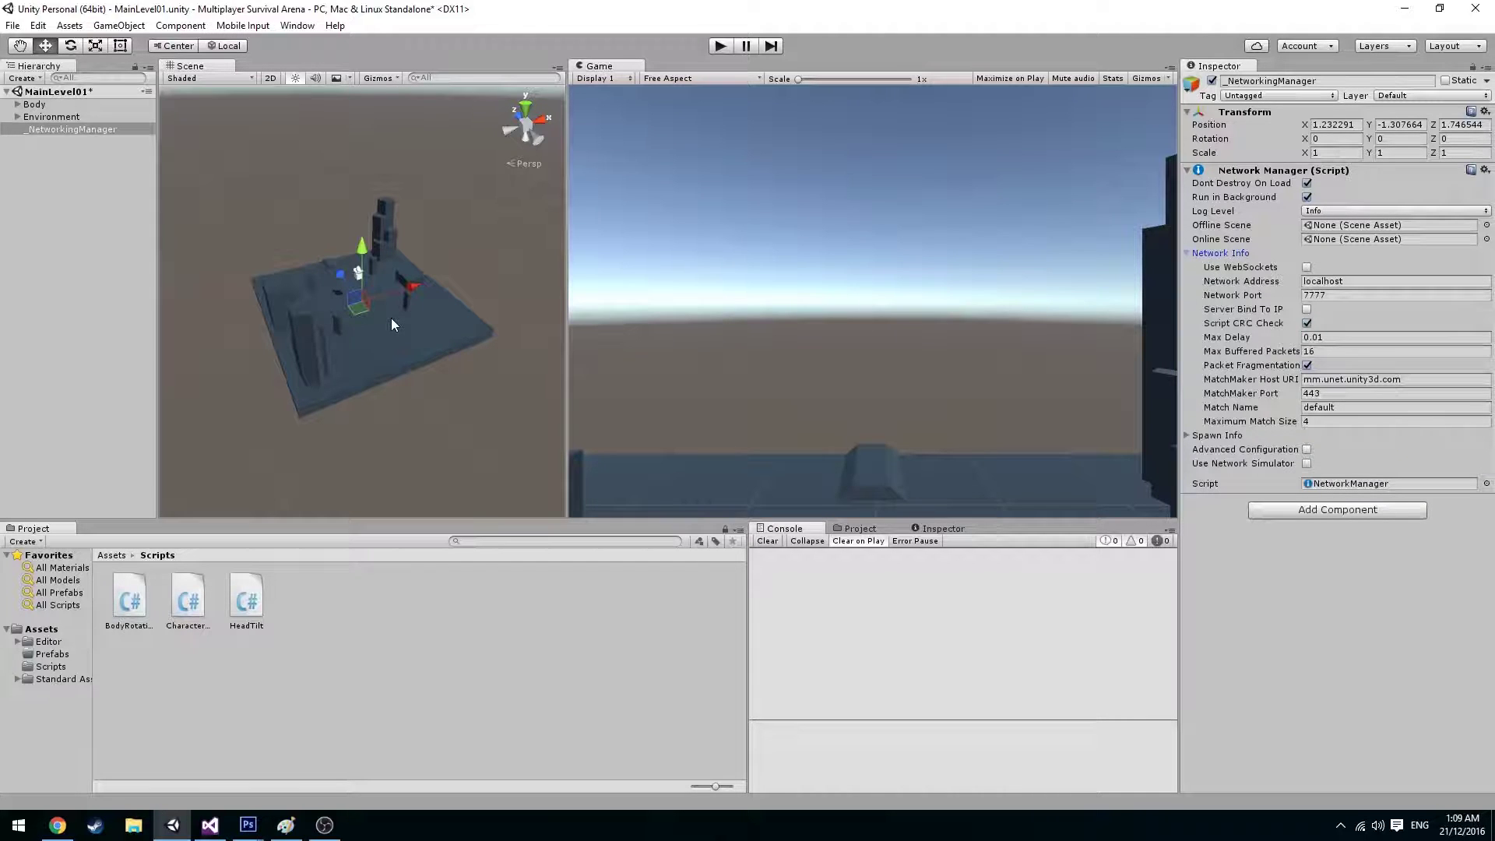
{"action": "left_click", "coordinate": [1188, 254]}
{"action": "left_click", "coordinate": [1188, 255]}
{"action": "left_click", "coordinate": [1187, 254]}
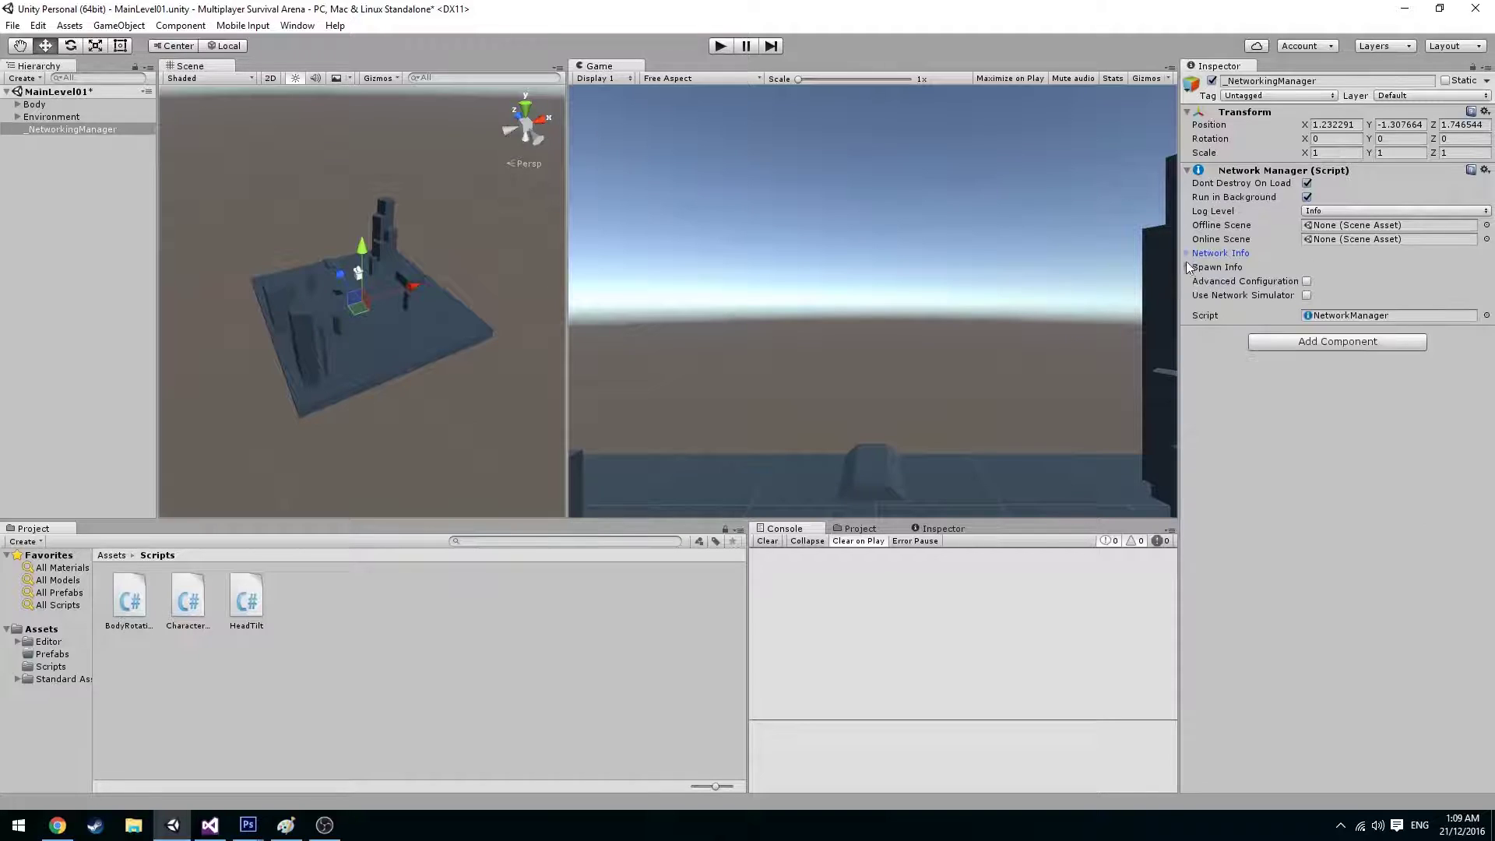
{"action": "left_click", "coordinate": [1187, 267]}
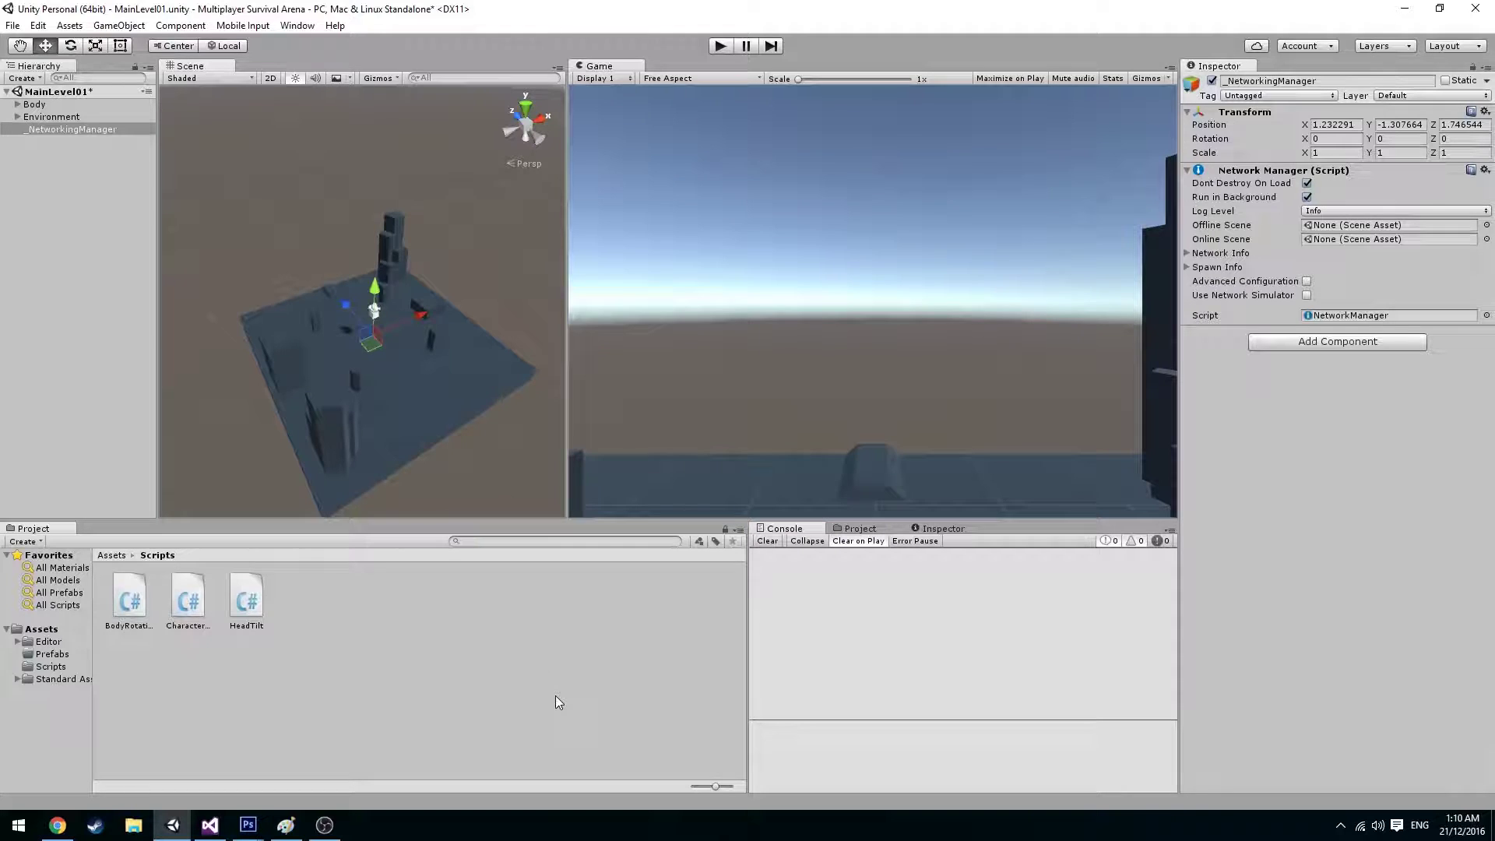
- Add a NetworkIdentity component to the Body object and enable its Local Player Authority option
{"action": "double_click", "coordinate": [35, 104]}
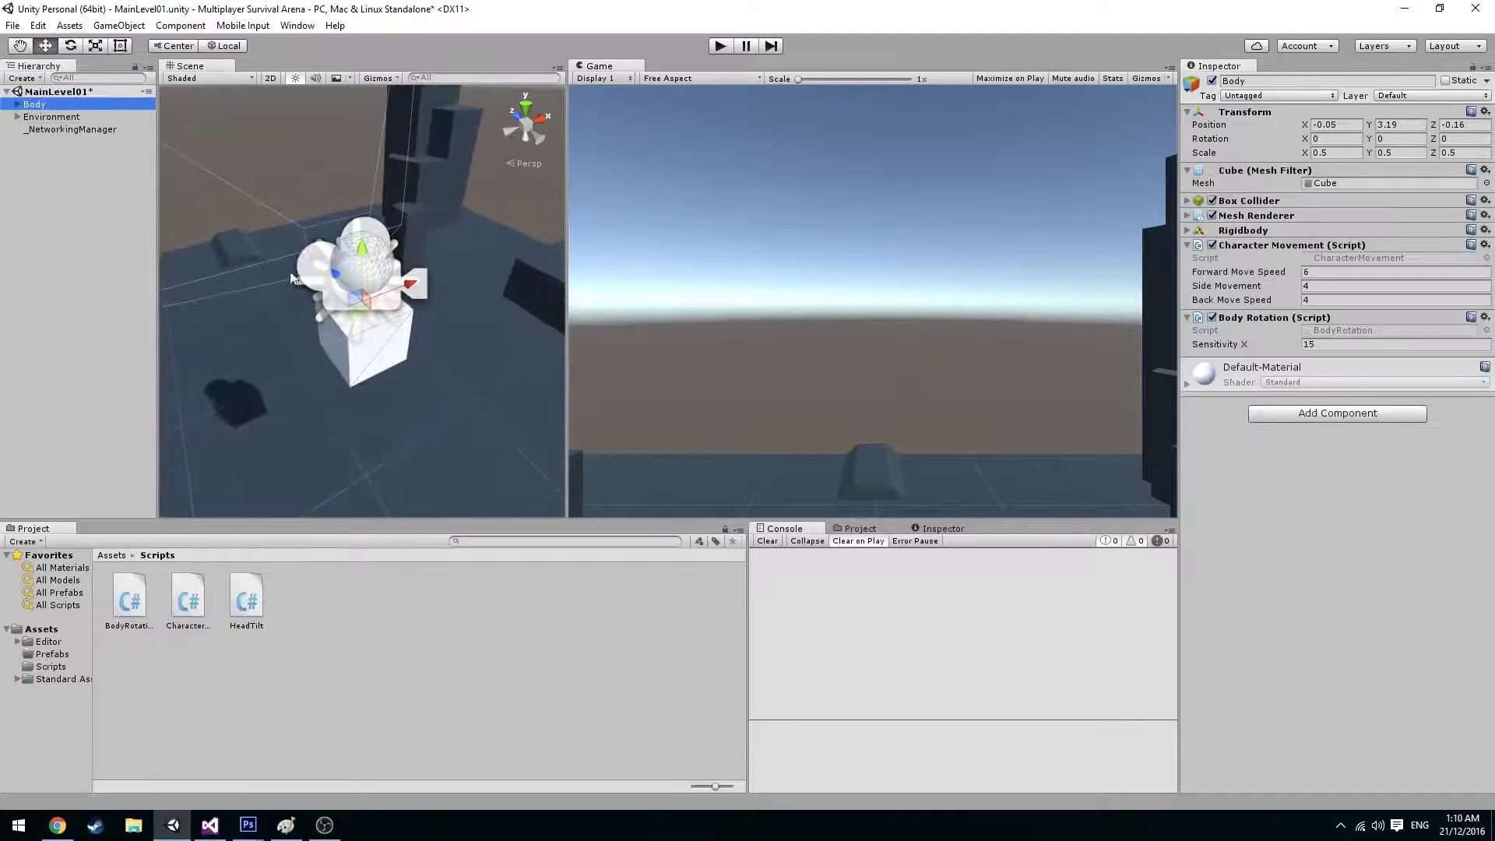
{"action": "left_click_drag", "start_coordinate": [340, 387], "coordinate": [395, 349], "text": "alt"}
{"action": "left_click", "coordinate": [1295, 419]}
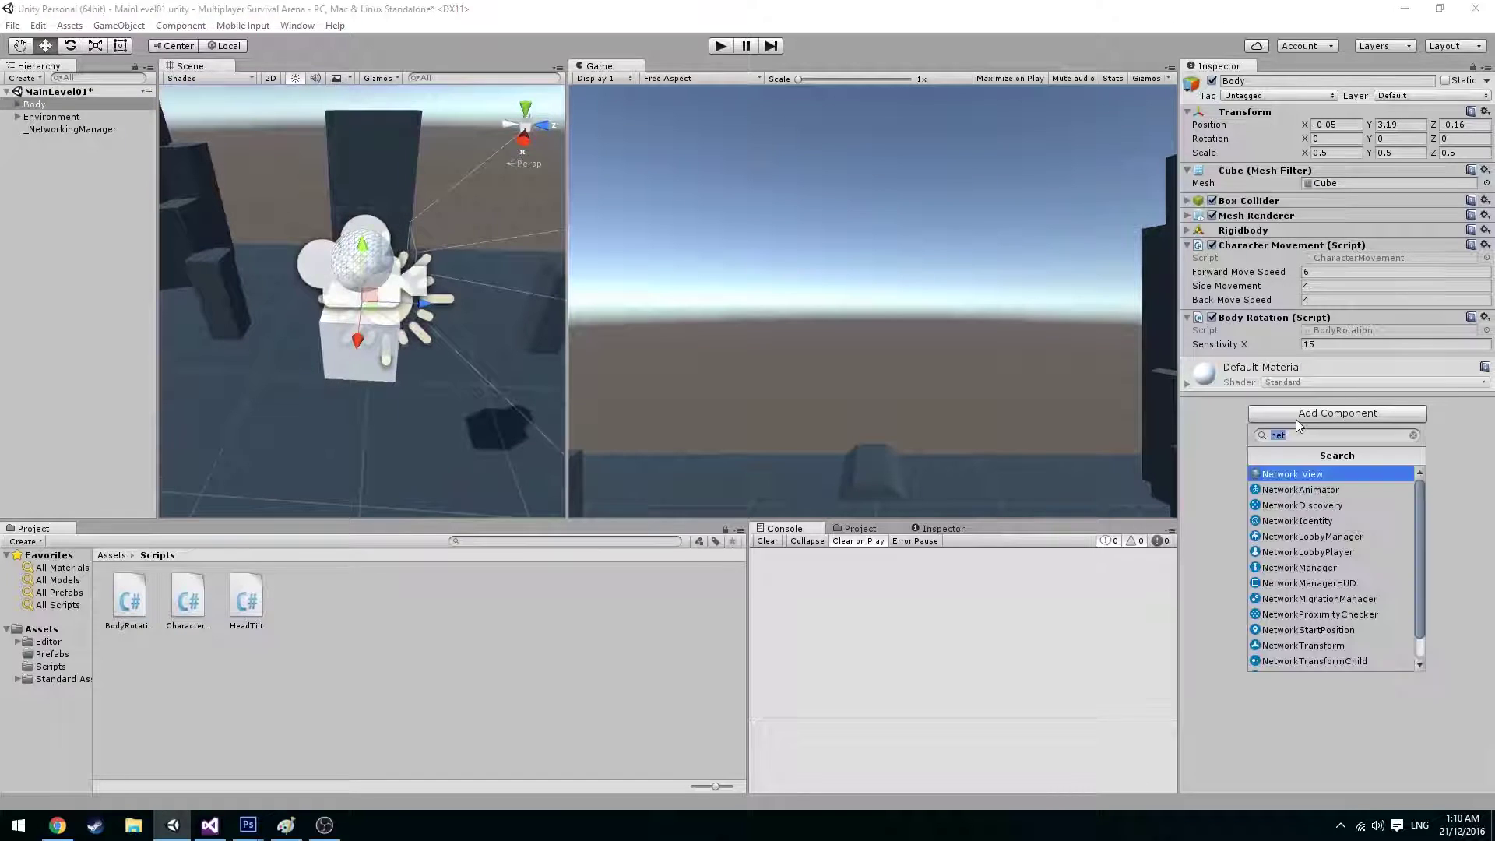
{"action": "left_click", "coordinate": [1329, 521]}
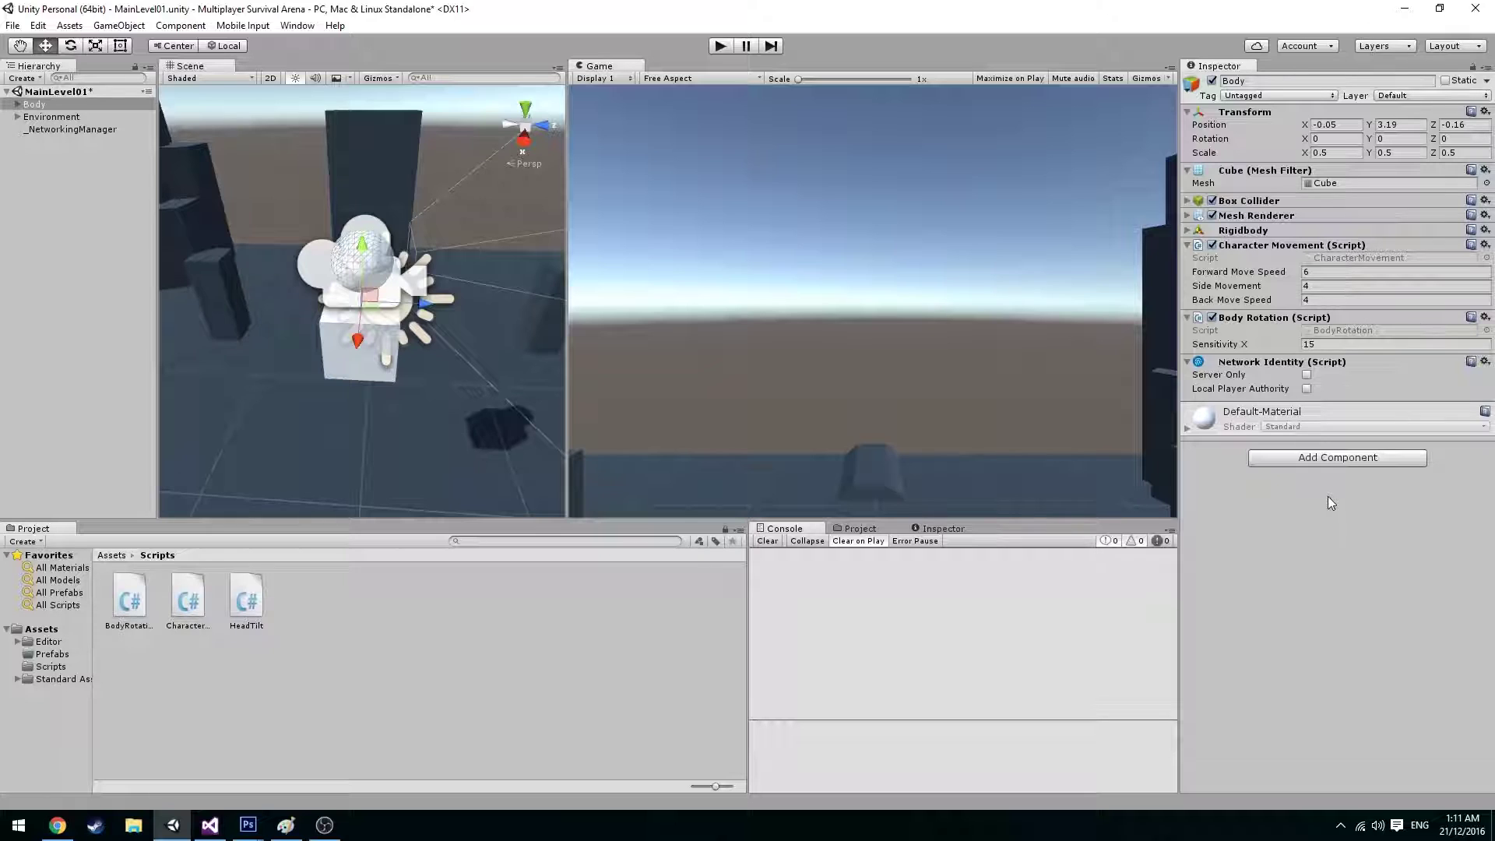
{"action": "left_click", "coordinate": [1306, 389]}
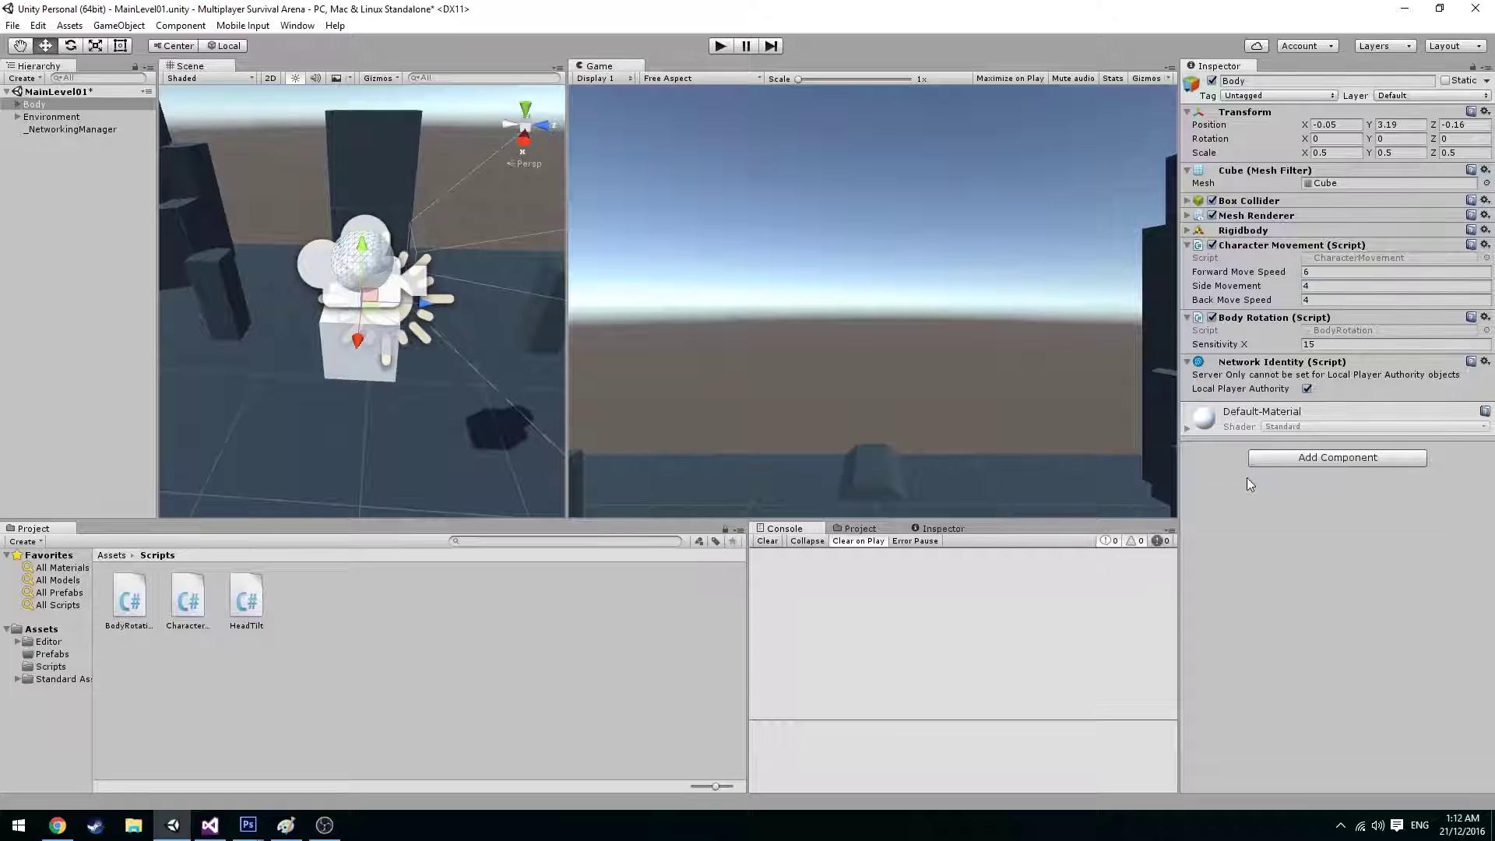
- Add a NetworkTransform component to the Body object
{"action": "left_click", "coordinate": [1277, 458]}
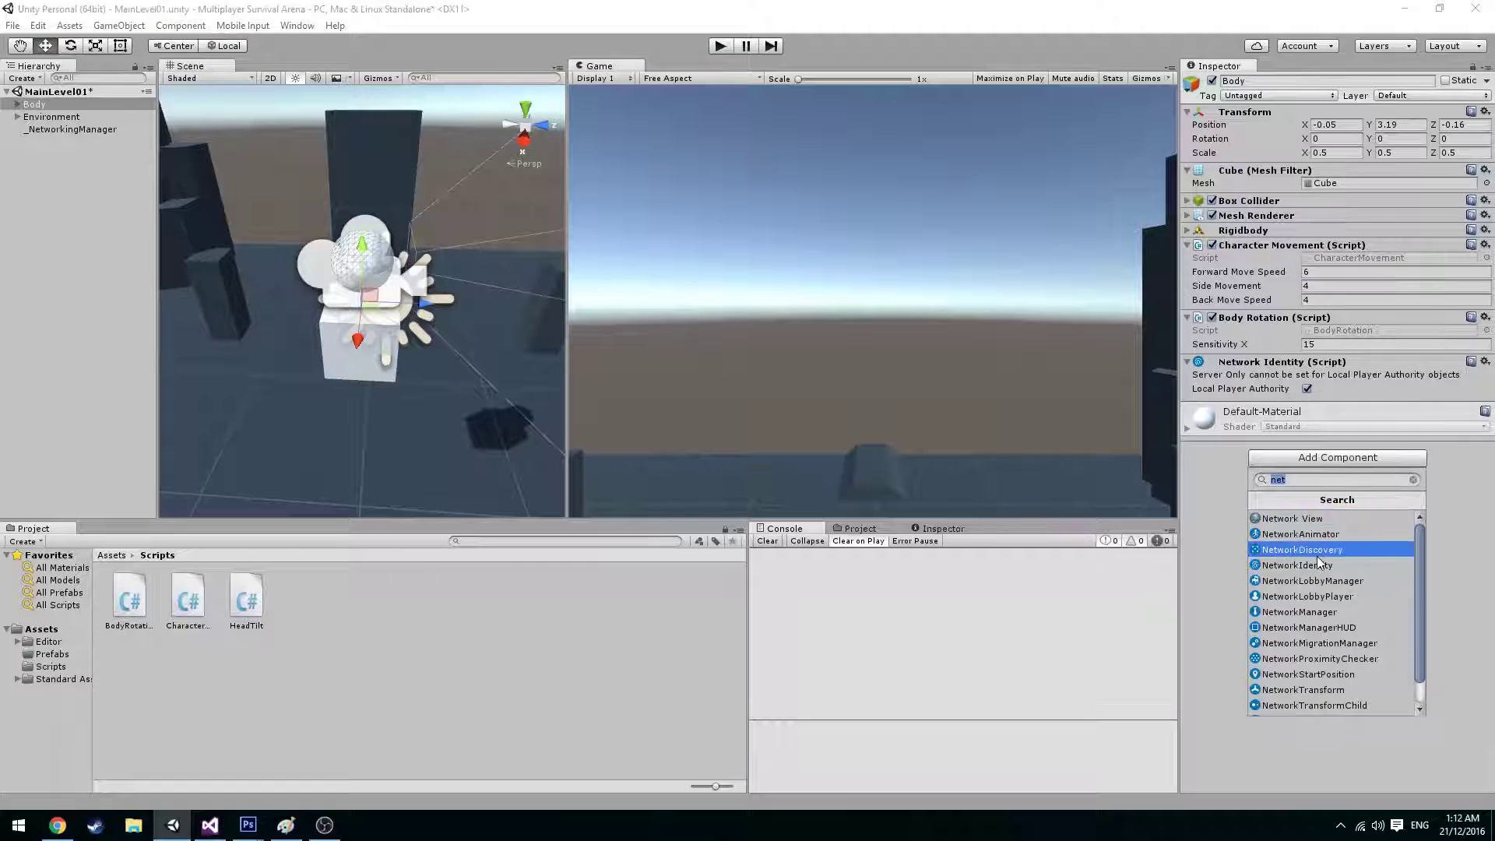
{"action": "left_click", "coordinate": [1344, 693]}
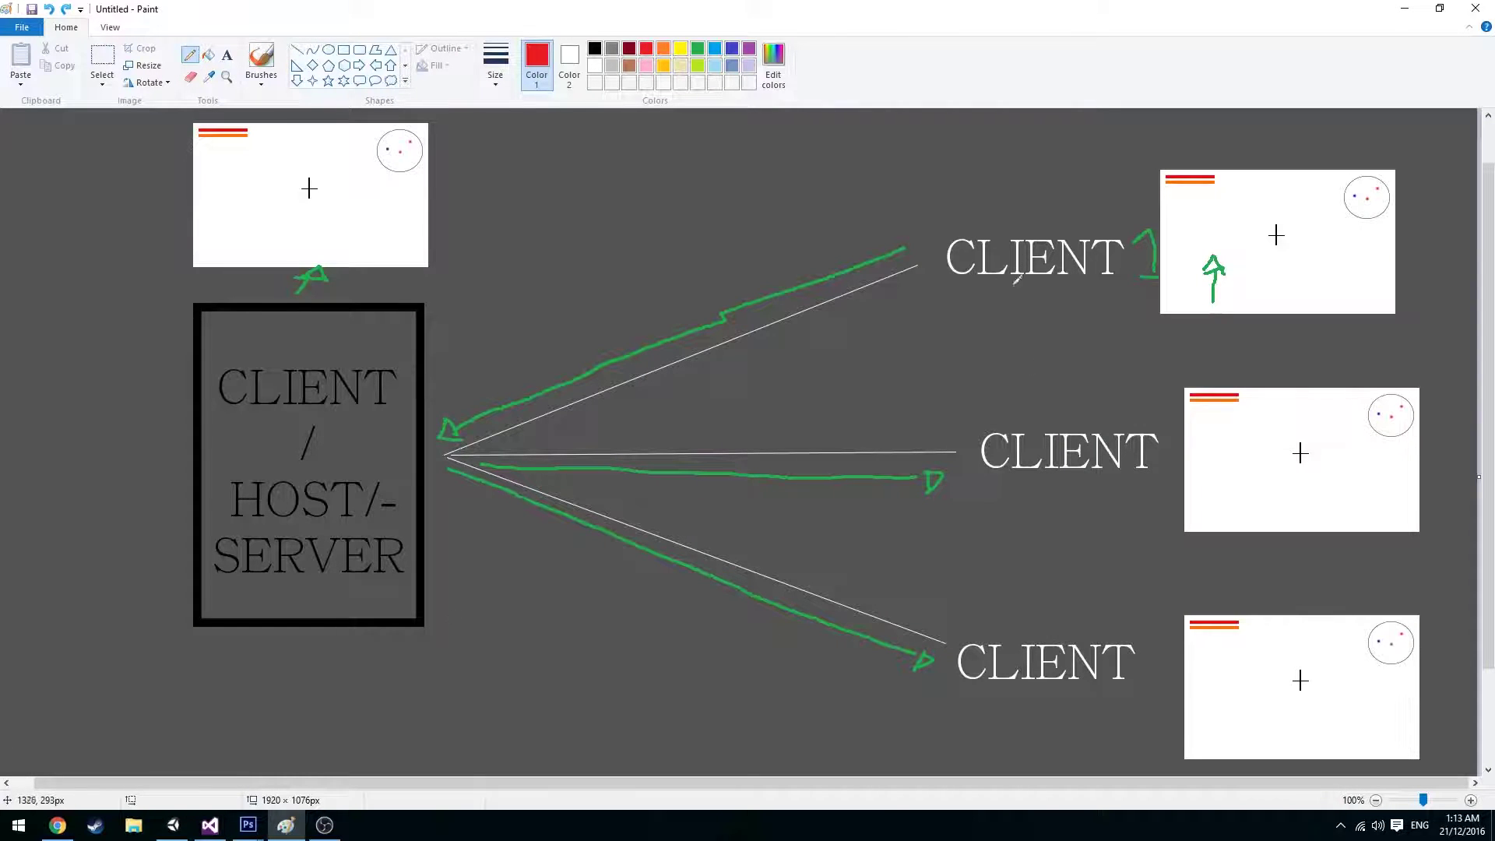
- Switch to Paint, underline the uppermost client in red and draw a green upward stroke on its screen
{"action": "left_click_drag", "start_coordinate": [961, 286], "coordinate": [1125, 278]}
{"action": "left_click", "coordinate": [698, 48]}
{"action": "mouse_move", "coordinate": [1255, 304]}
{"action": "left_mouse_down"}
{"action": "mouse_move", "coordinate": [1241, 269]}
{"action": "mouse_move", "coordinate": [1261, 272]}
{"action": "left_mouse_up"}
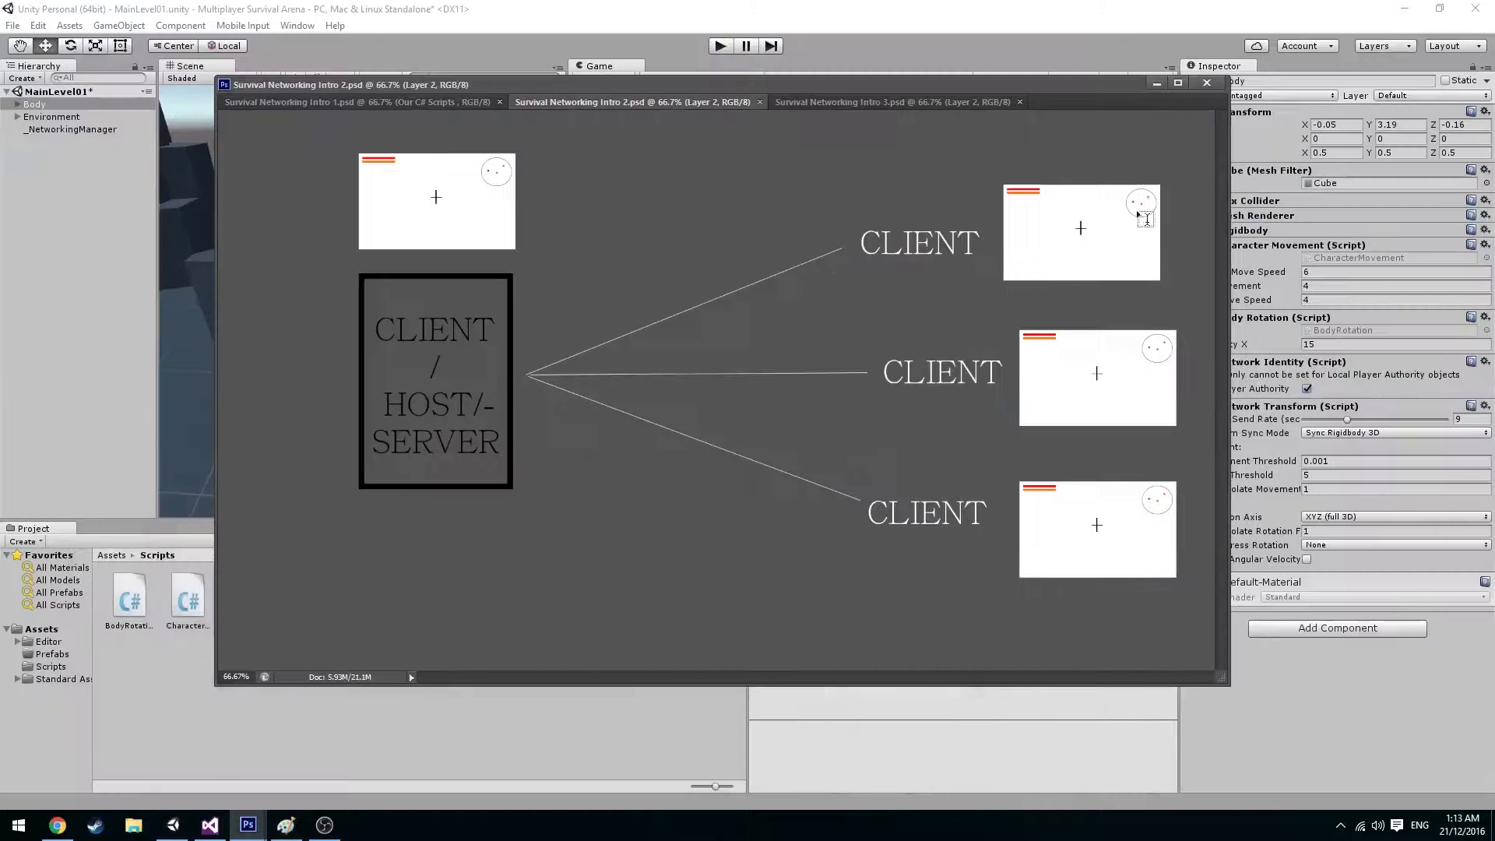
- Return to Unity and set the Network Send Rate of the Body's Network Transform component to 8
{"action": "left_click", "coordinate": [1405, 8]}
{"action": "left_click", "coordinate": [1261, 718]}
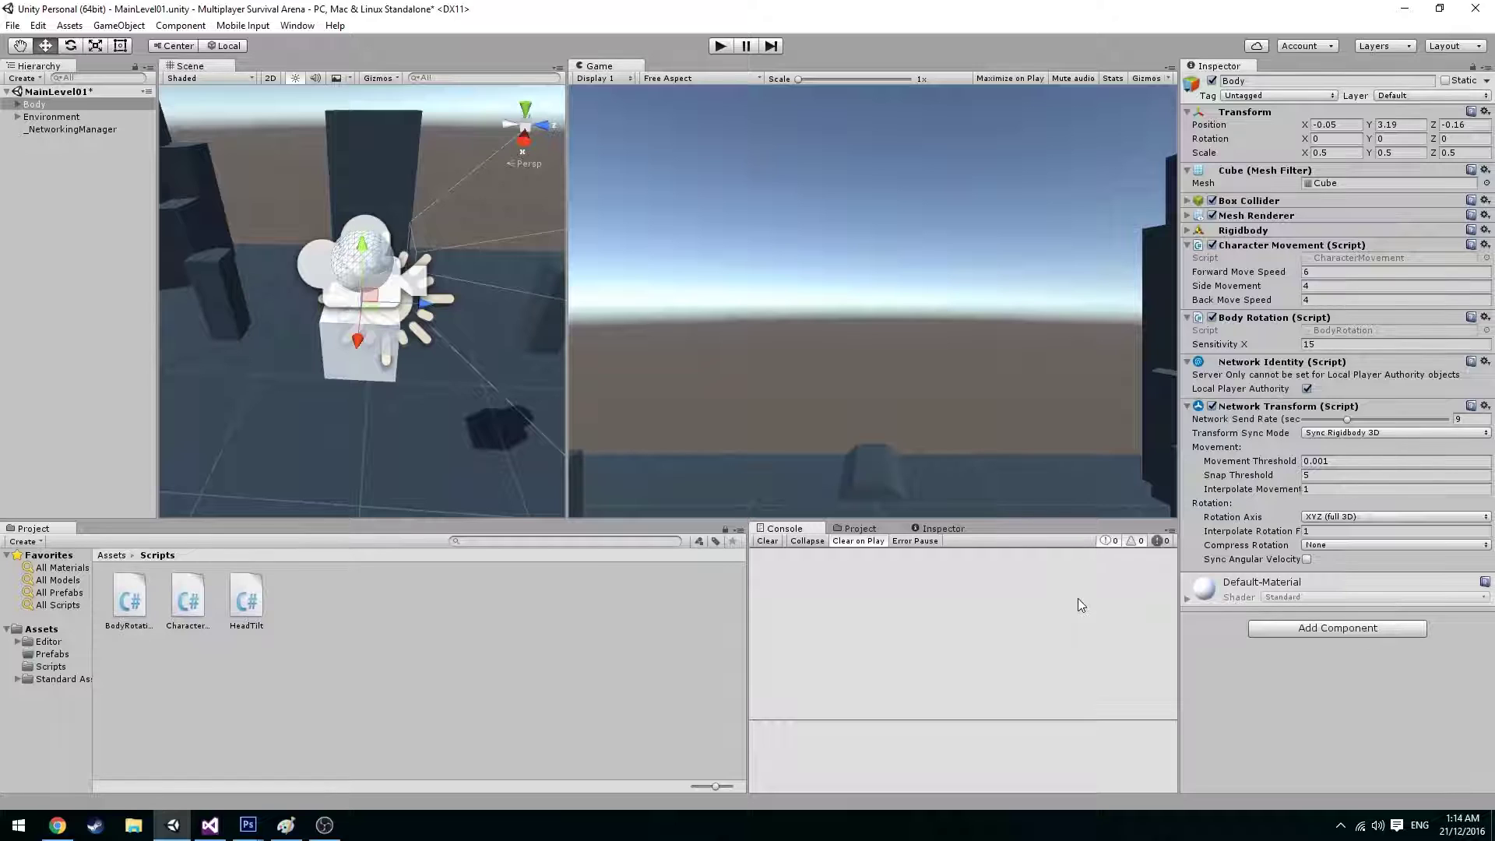
{"action": "left_click", "coordinate": [1461, 420]}
{"action": "type", "text": "28"}
{"action": "type", "text": "9"}
{"action": "type", "text": "8"}
{"action": "key", "text": "Return"}
- Set the Transform Sync Mode of the Body's Network Transform component to Sync Transform and review the other sync modes
{"action": "left_click", "coordinate": [1322, 432]}
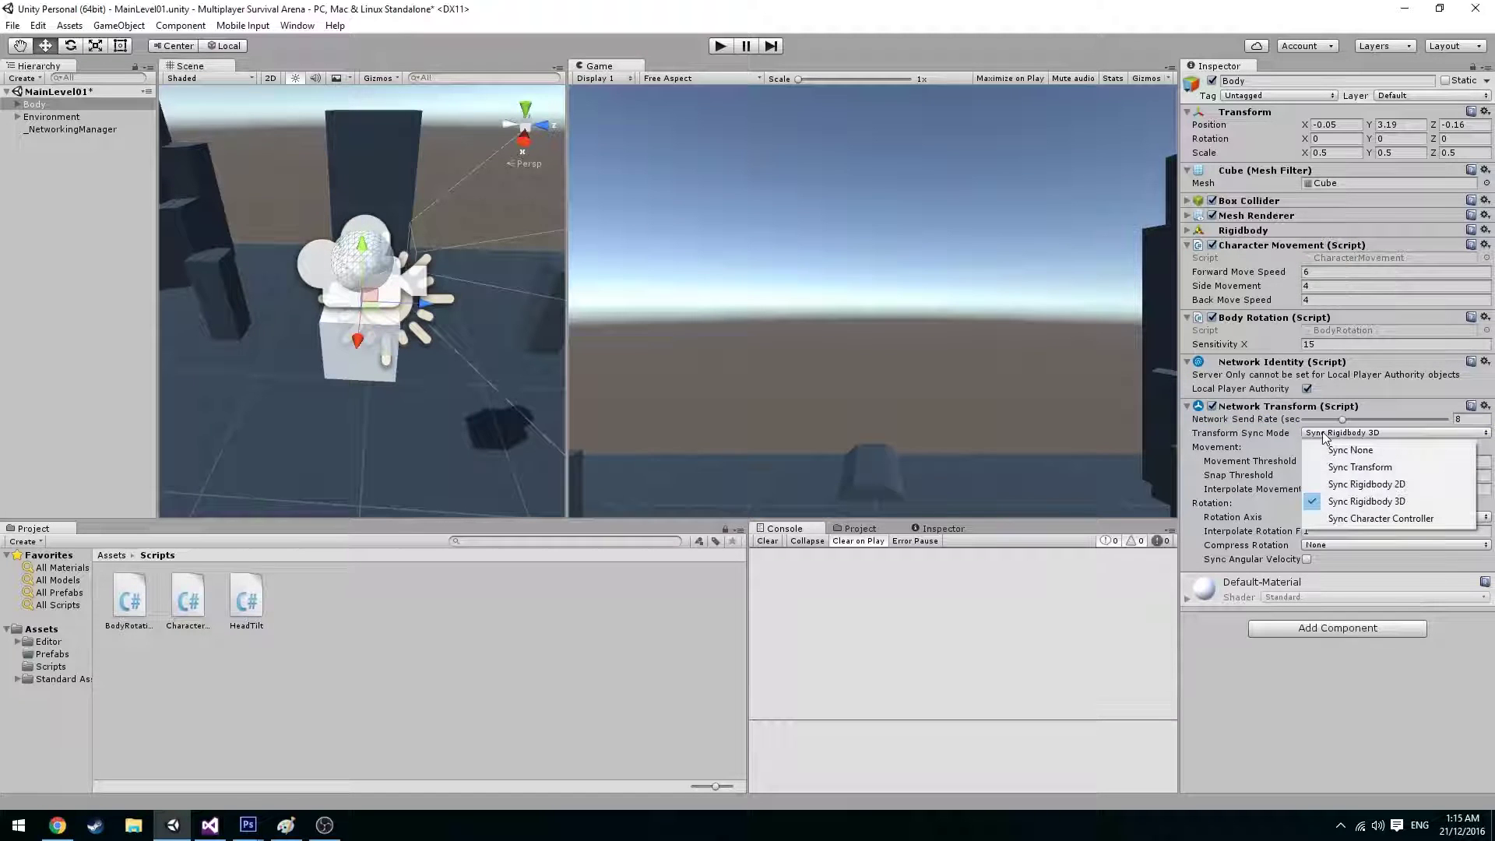
{"action": "left_click", "coordinate": [1370, 500]}
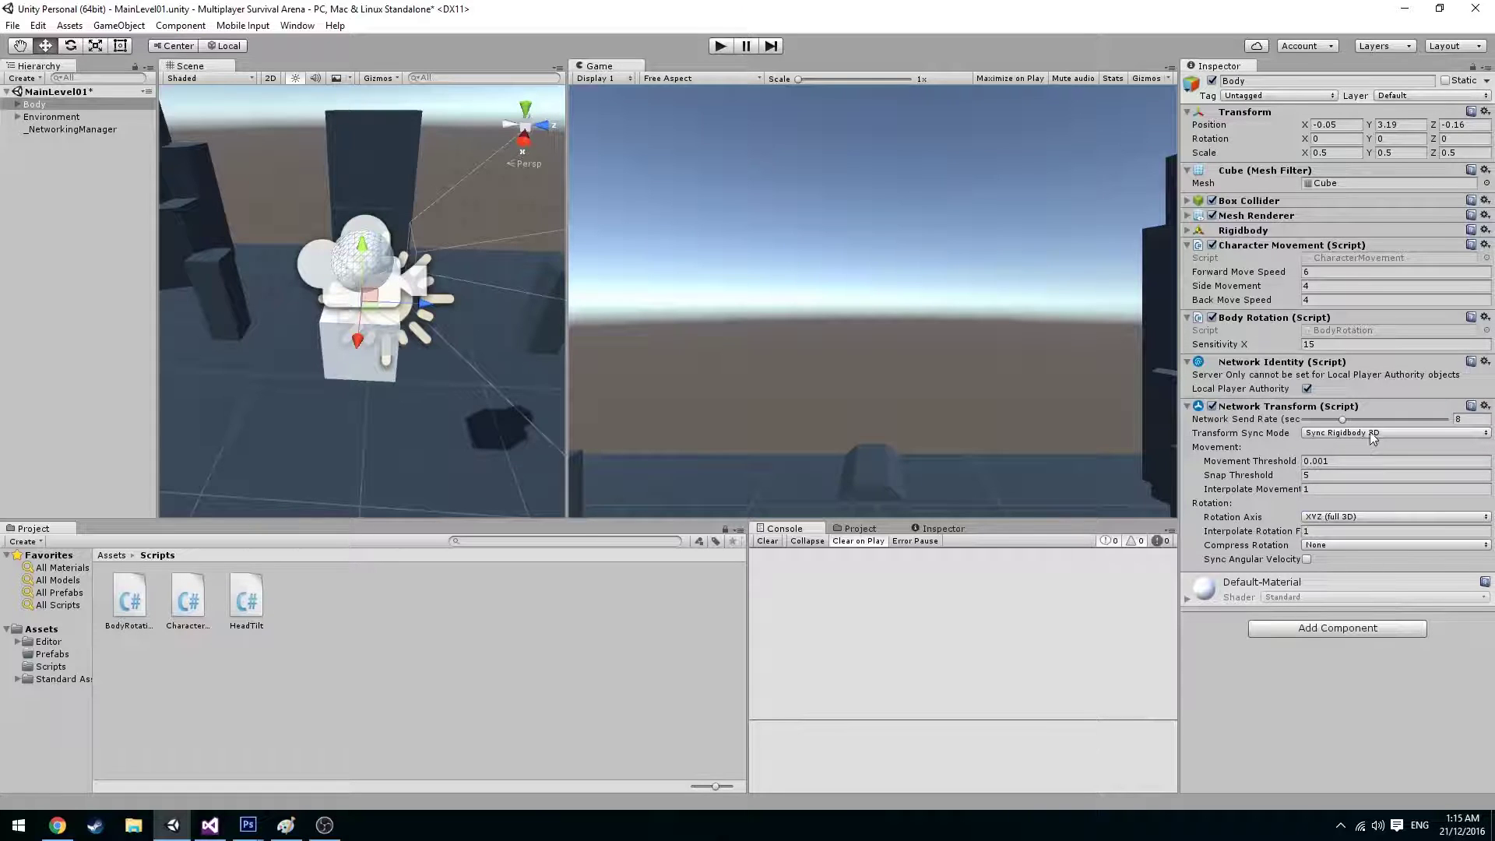
{"action": "left_click", "coordinate": [1372, 435]}
{"action": "left_click", "coordinate": [1375, 468]}
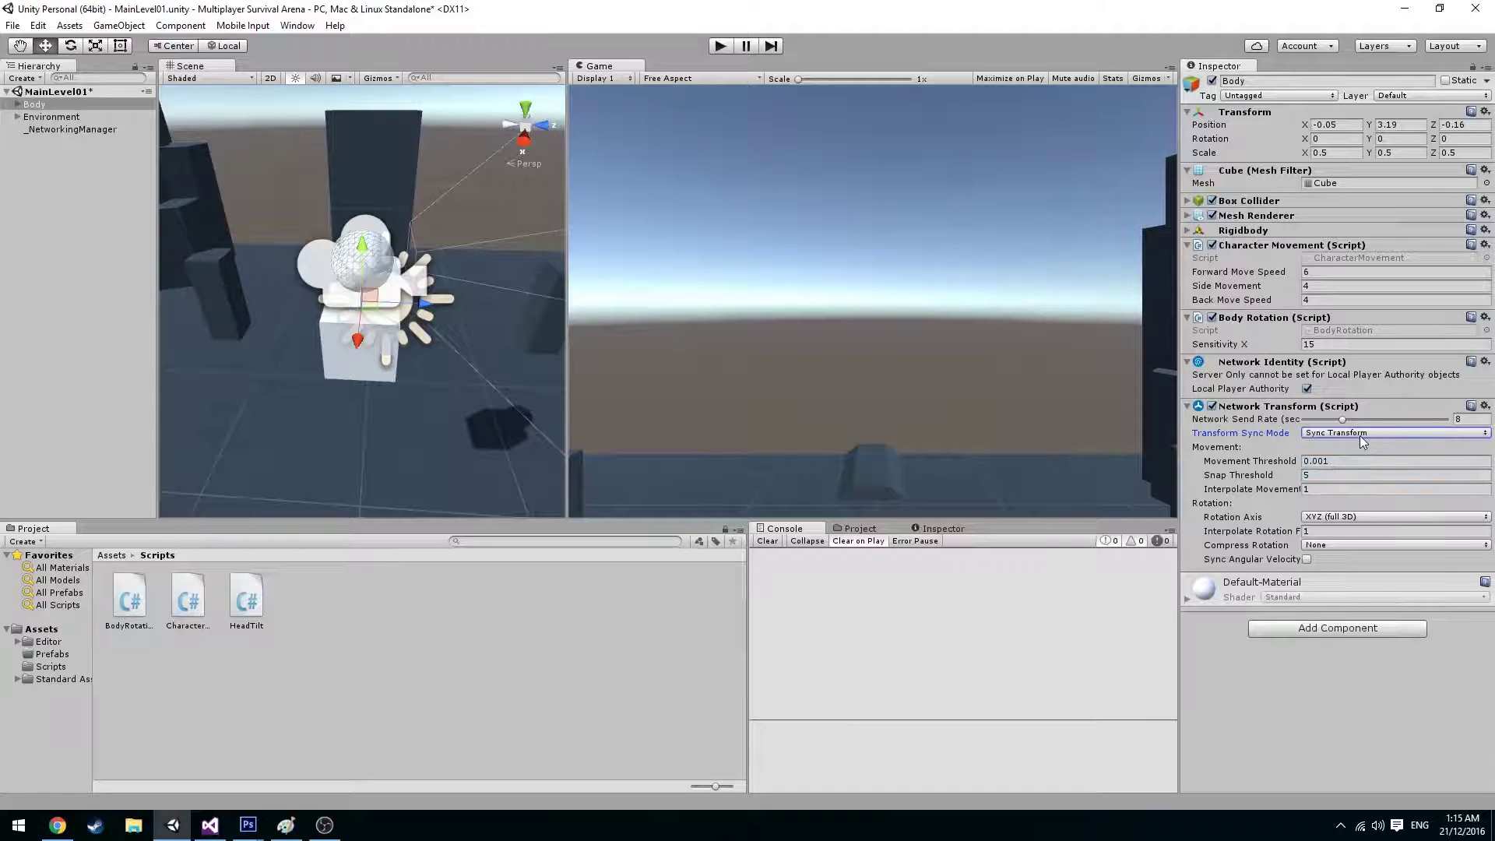
{"action": "left_click", "coordinate": [1361, 436]}
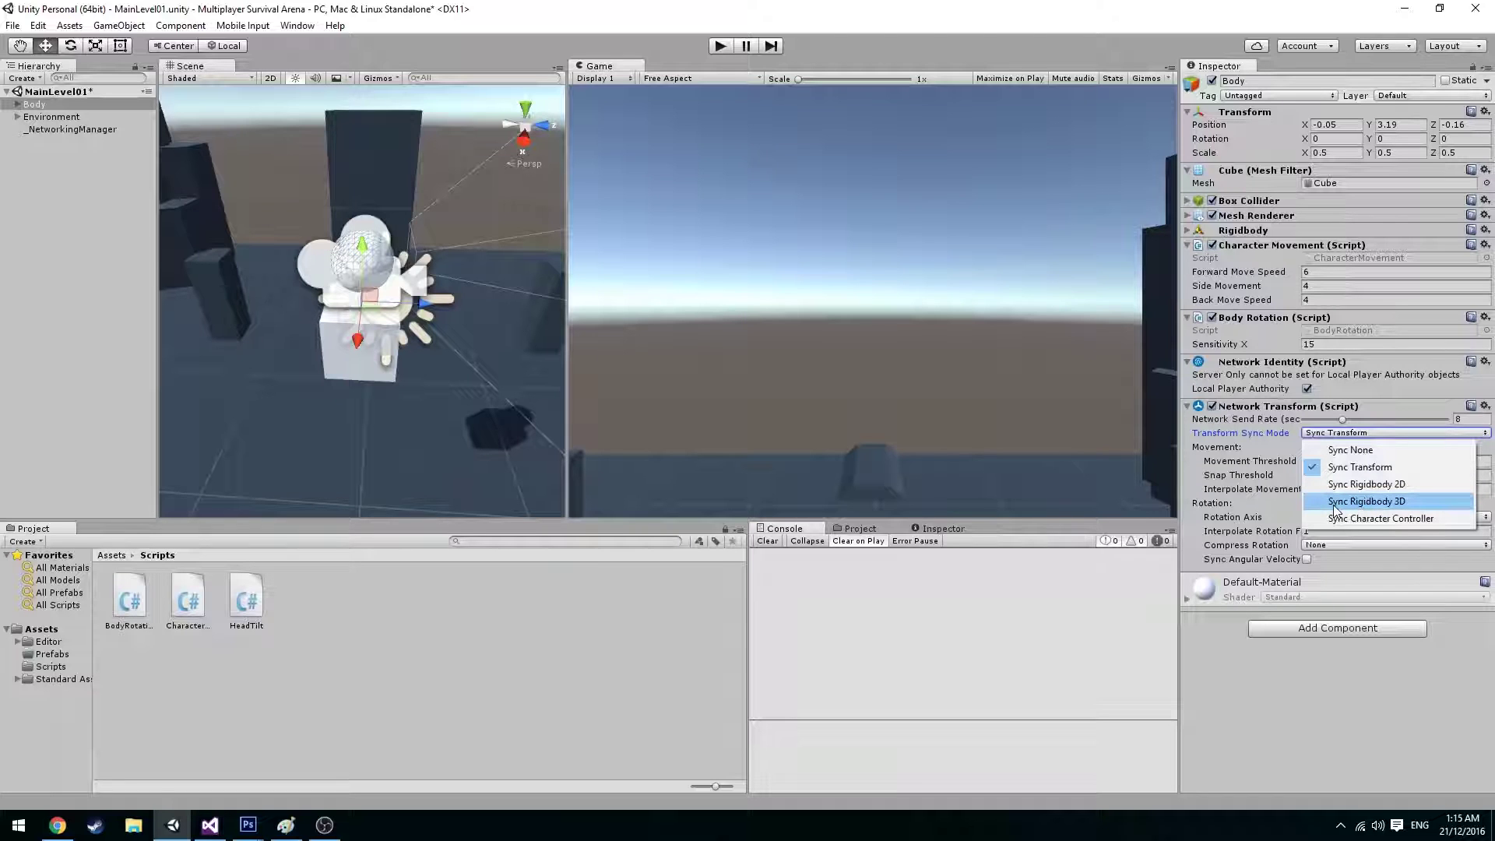
{"action": "left_click", "coordinate": [1320, 701]}
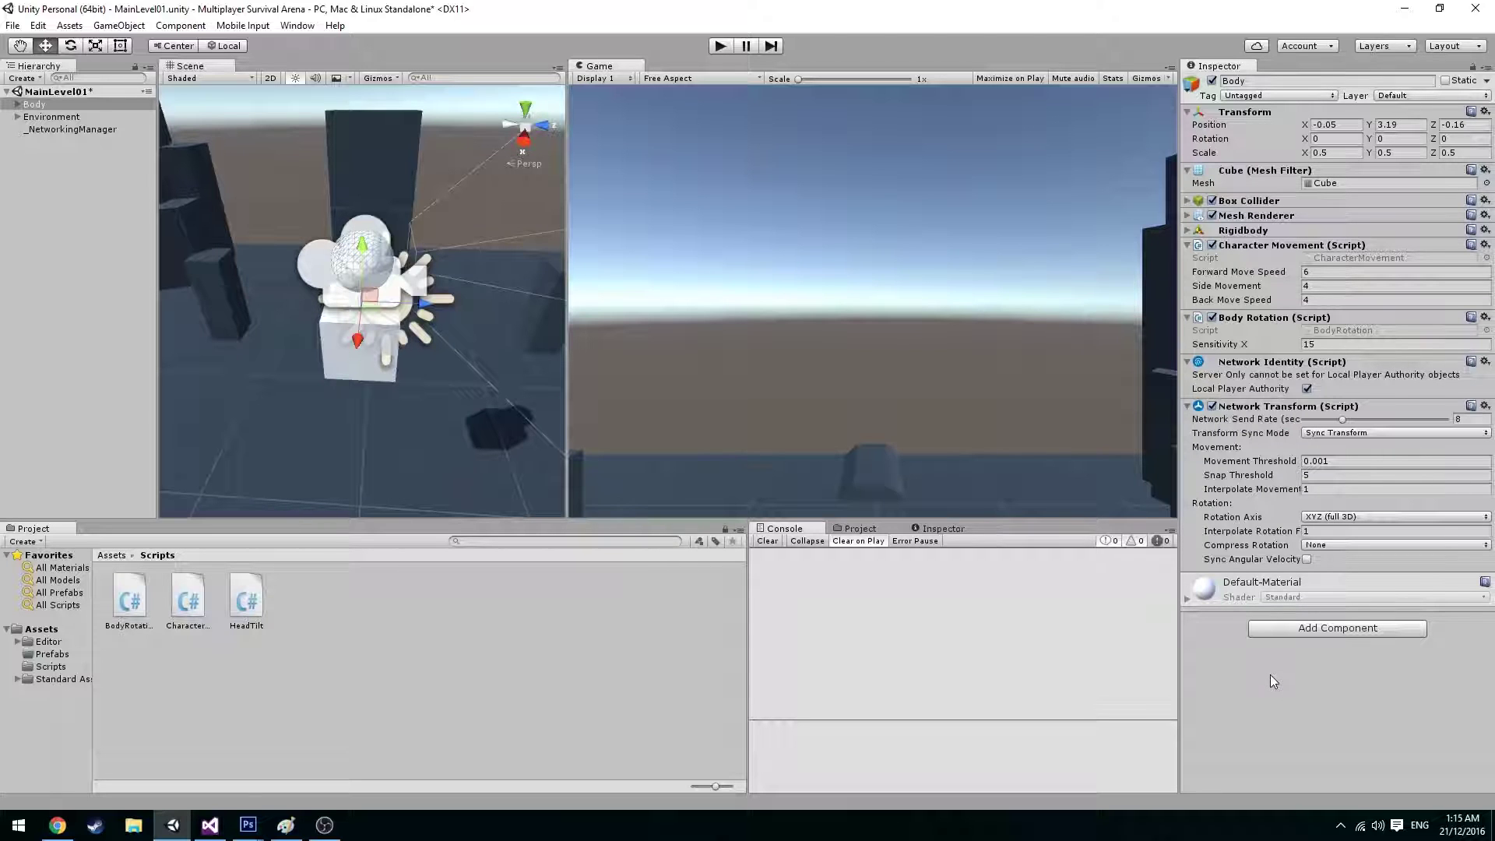
{"action": "left_click", "coordinate": [1333, 434]}
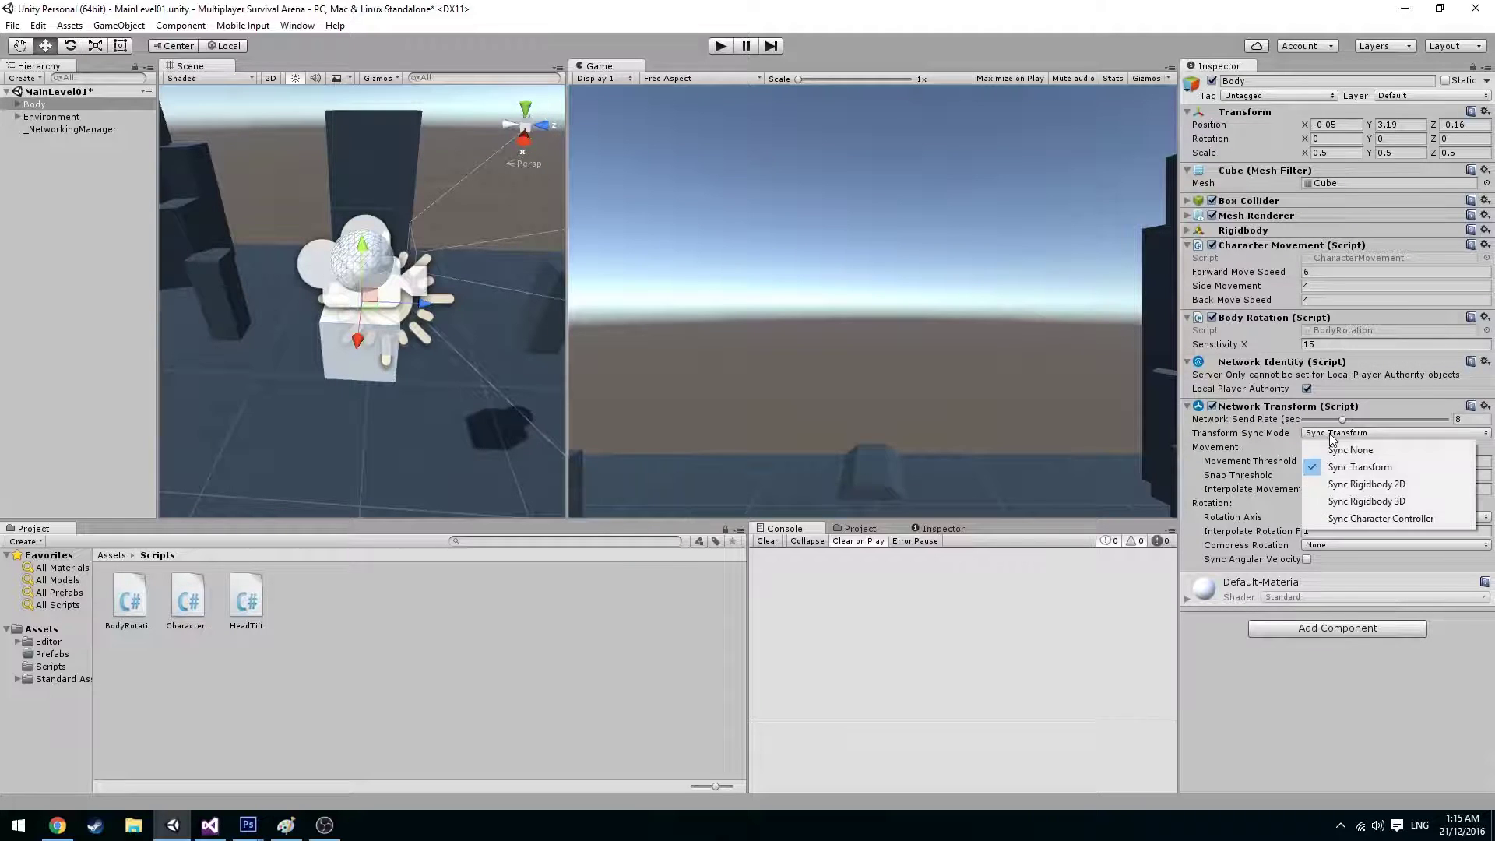
{"action": "left_click", "coordinate": [1328, 708]}
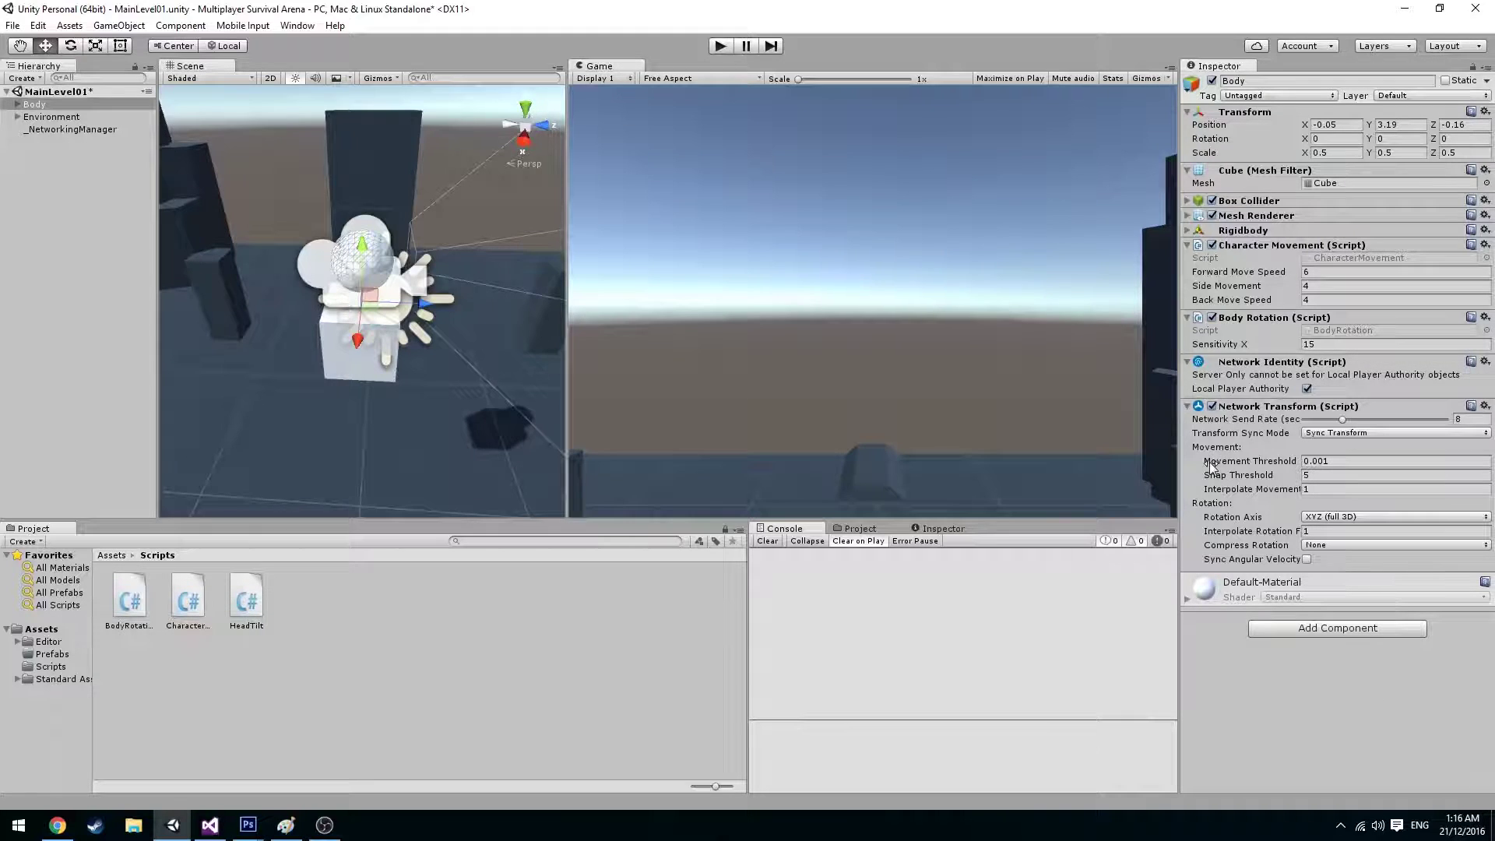
- Examine the Movement Threshold, Rotation Axis and Compress Rotation settings of the Network Transform, along with the Body's rotation values
{"action": "left_click", "coordinate": [1339, 461]}
{"action": "left_click", "coordinate": [1359, 461]}
{"action": "key", "text": "Return"}
{"action": "left_click", "coordinate": [1320, 517]}
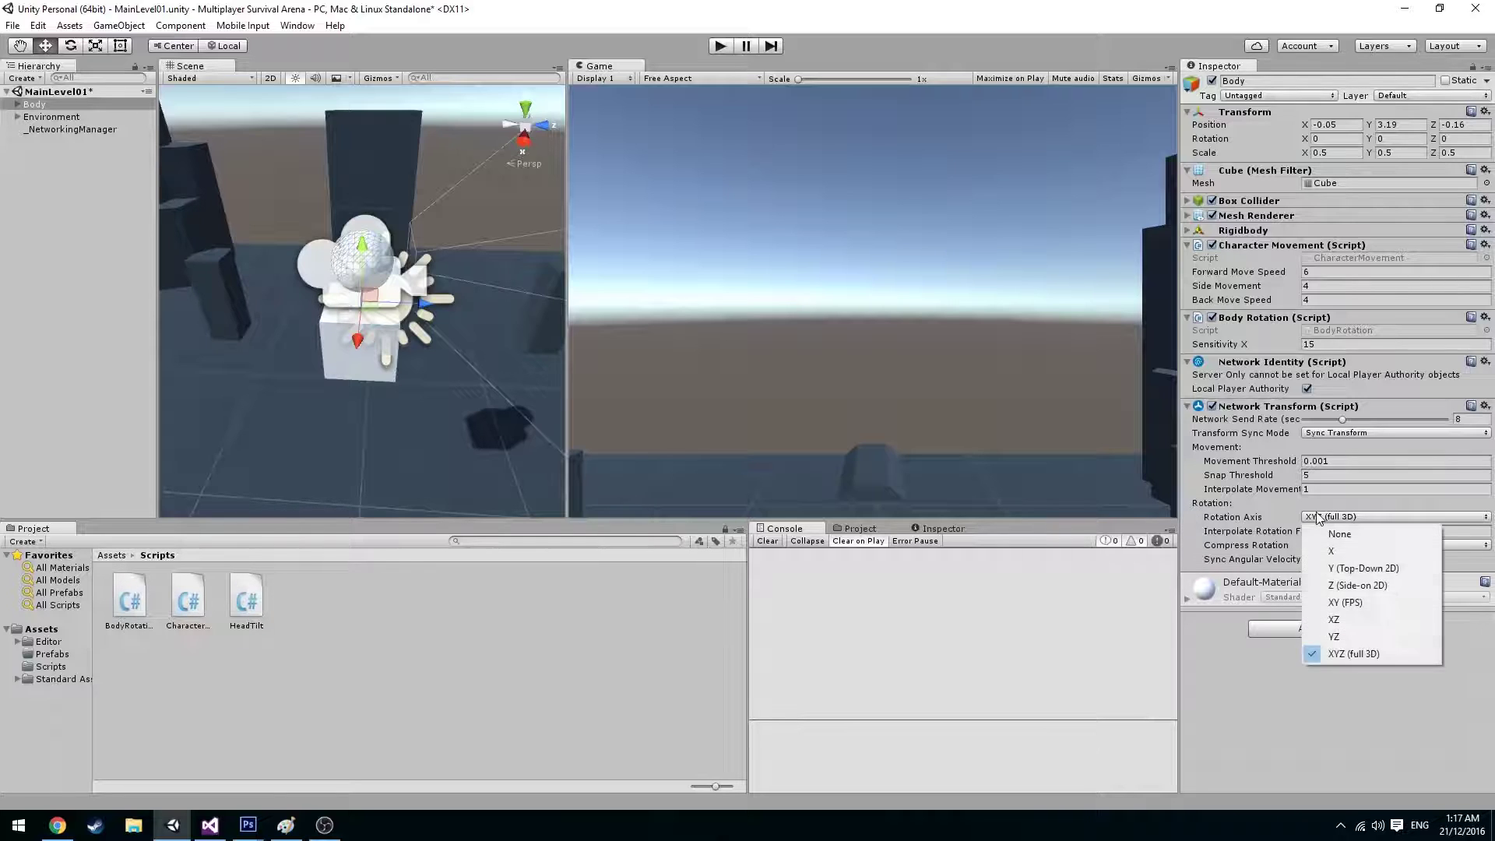
{"action": "left_click", "coordinate": [1324, 139]}
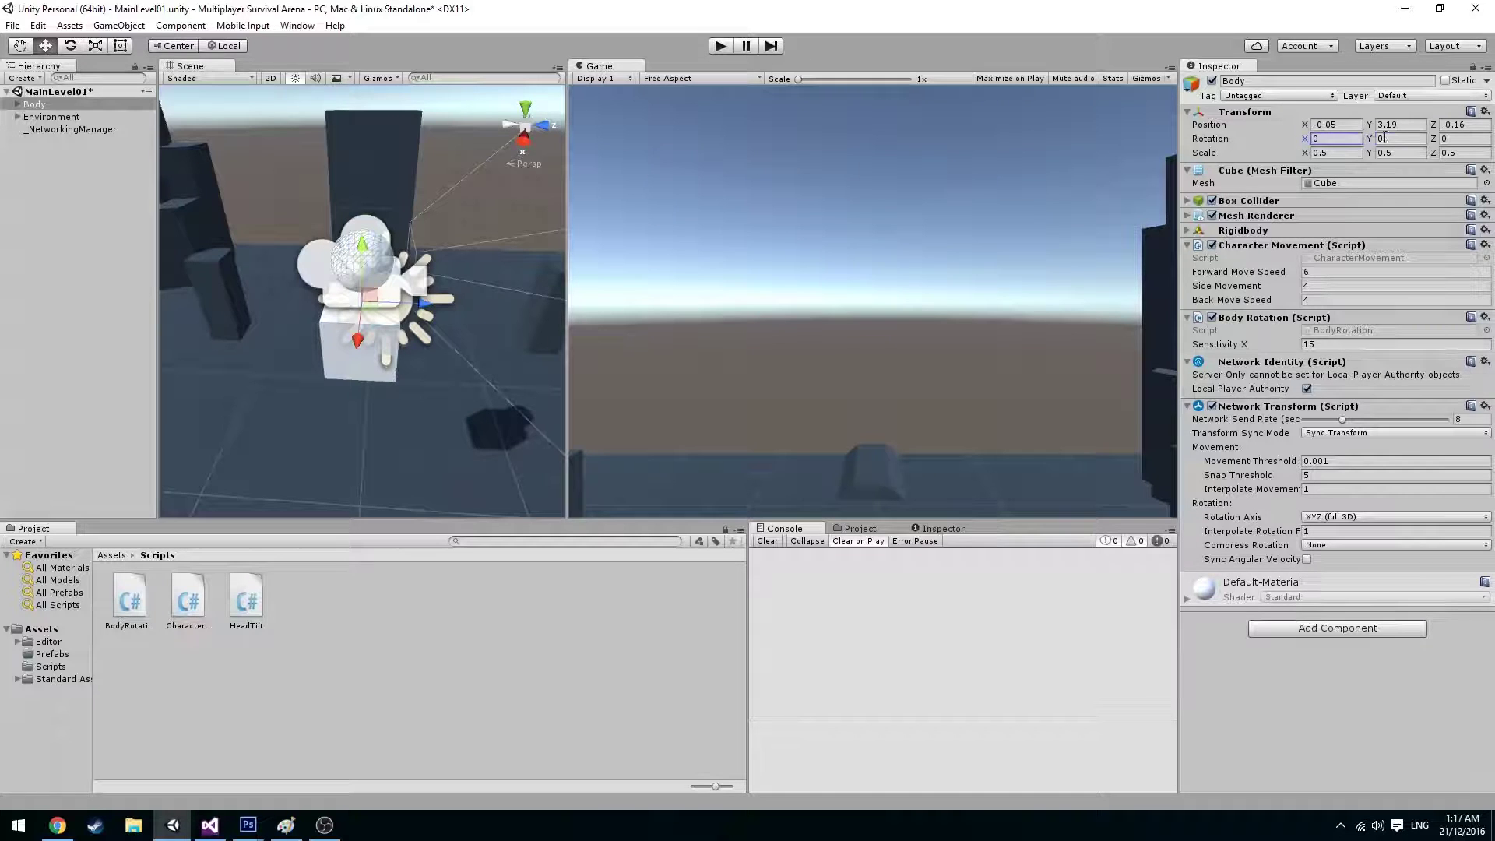
{"action": "key", "text": "Tab"}
{"action": "key", "text": "Tab"}
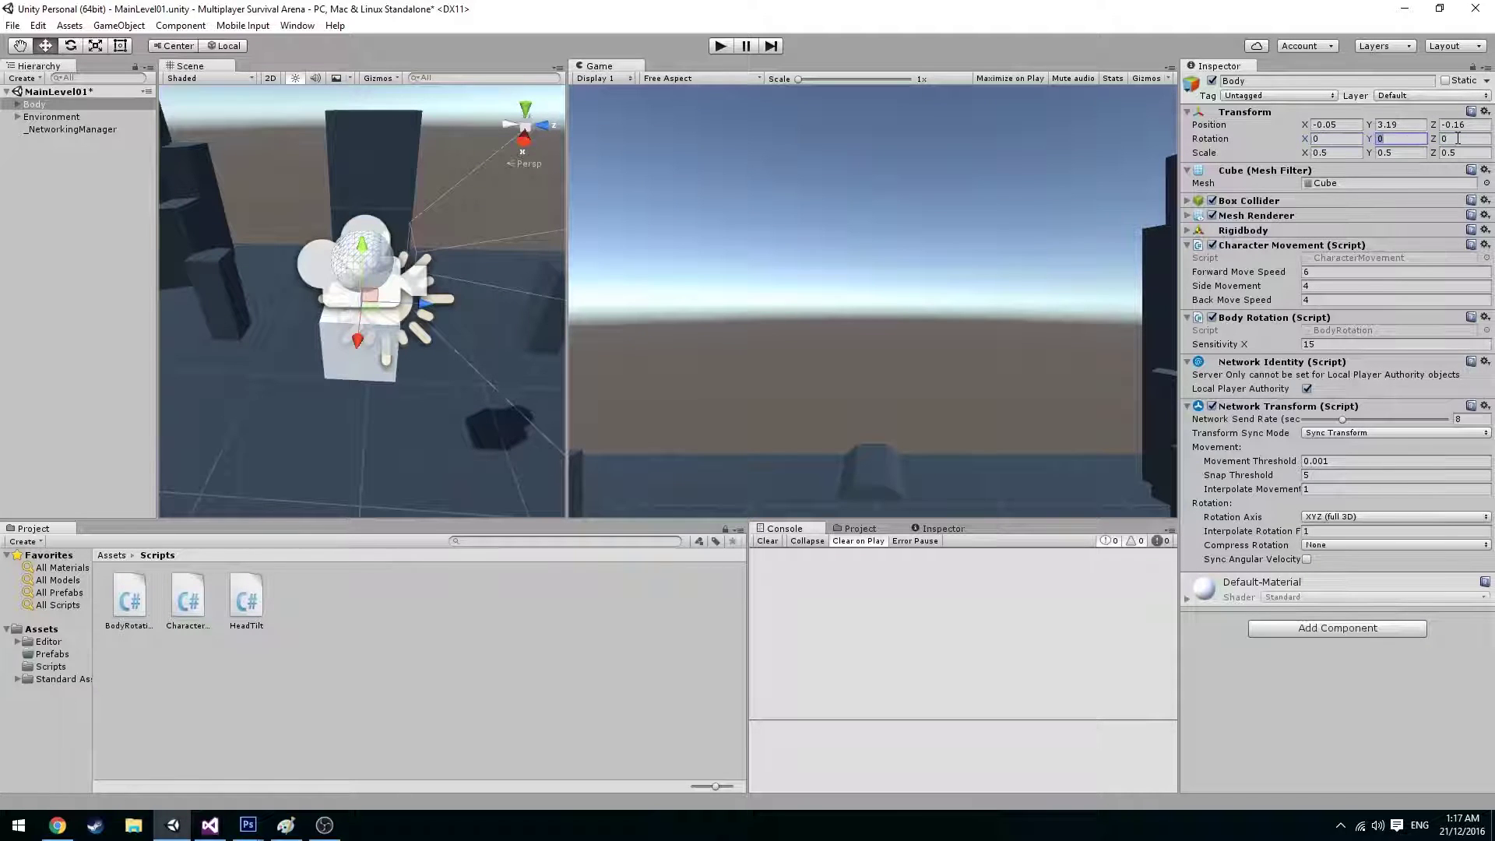
{"action": "left_click", "coordinate": [1301, 756]}
{"action": "left_click", "coordinate": [1323, 545]}
{"action": "left_click", "coordinate": [1323, 550]}
- Add a NetworkTransformChild component to the Body with Head as its target and XY (FPS) as its Rotation Axis
{"action": "left_click", "coordinate": [1343, 635]}
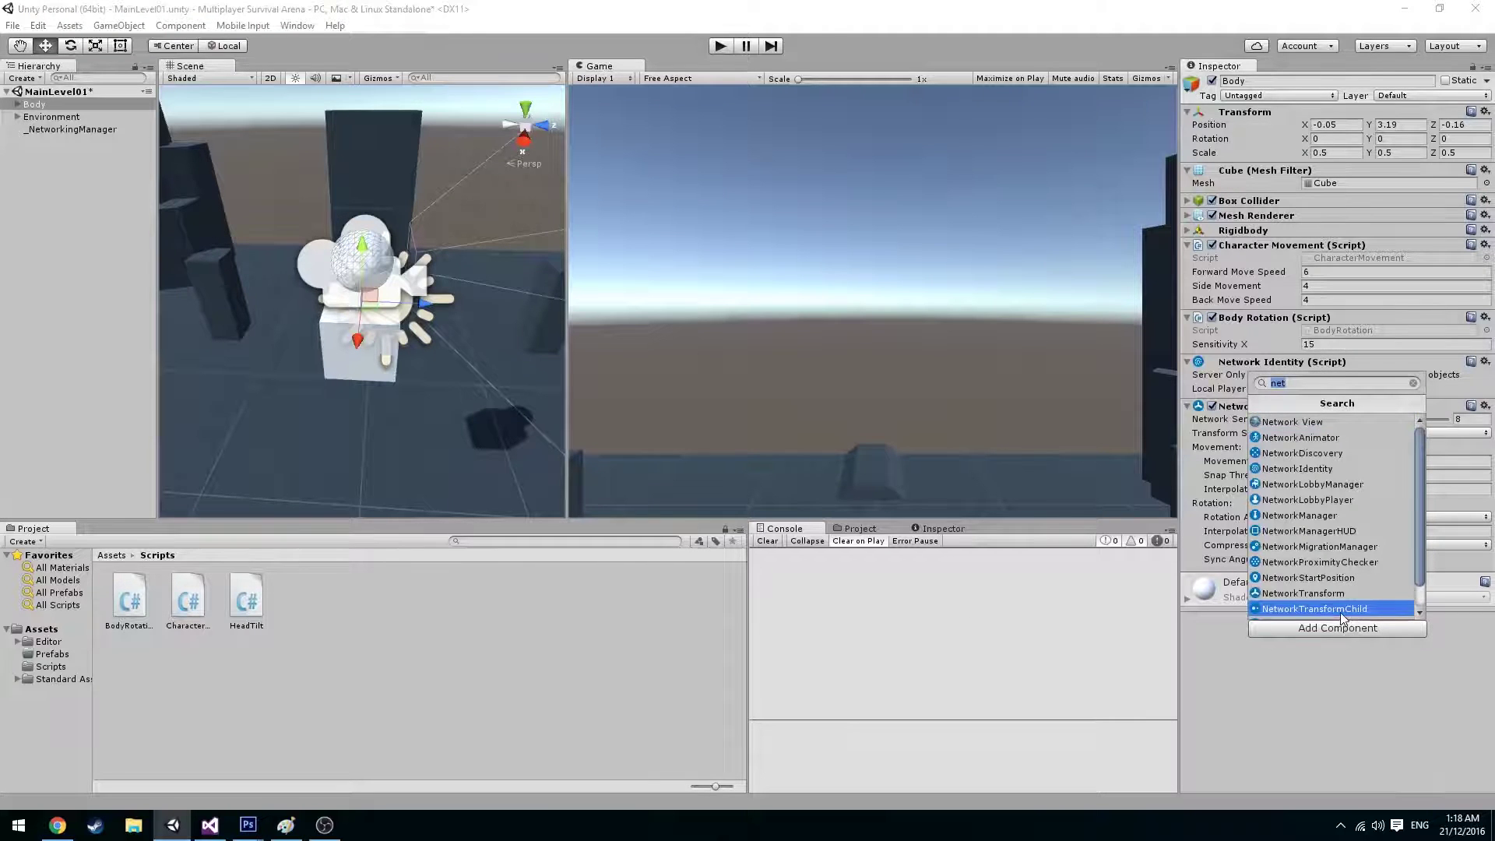
{"action": "left_click", "coordinate": [1339, 612]}
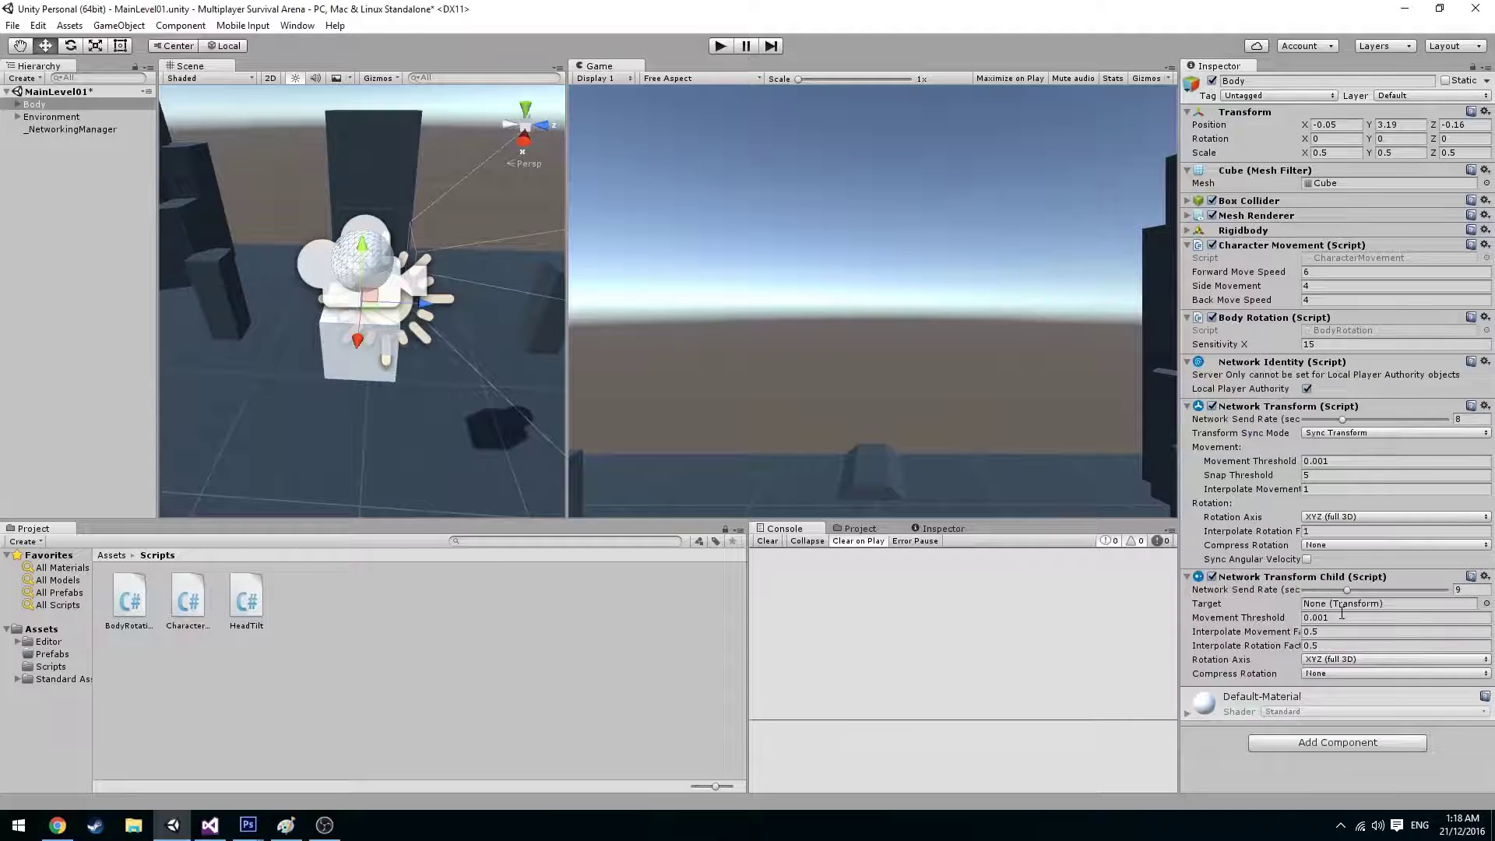
{"action": "left_click", "coordinate": [17, 104]}
{"action": "left_click_drag", "start_coordinate": [44, 117], "coordinate": [1336, 604]}
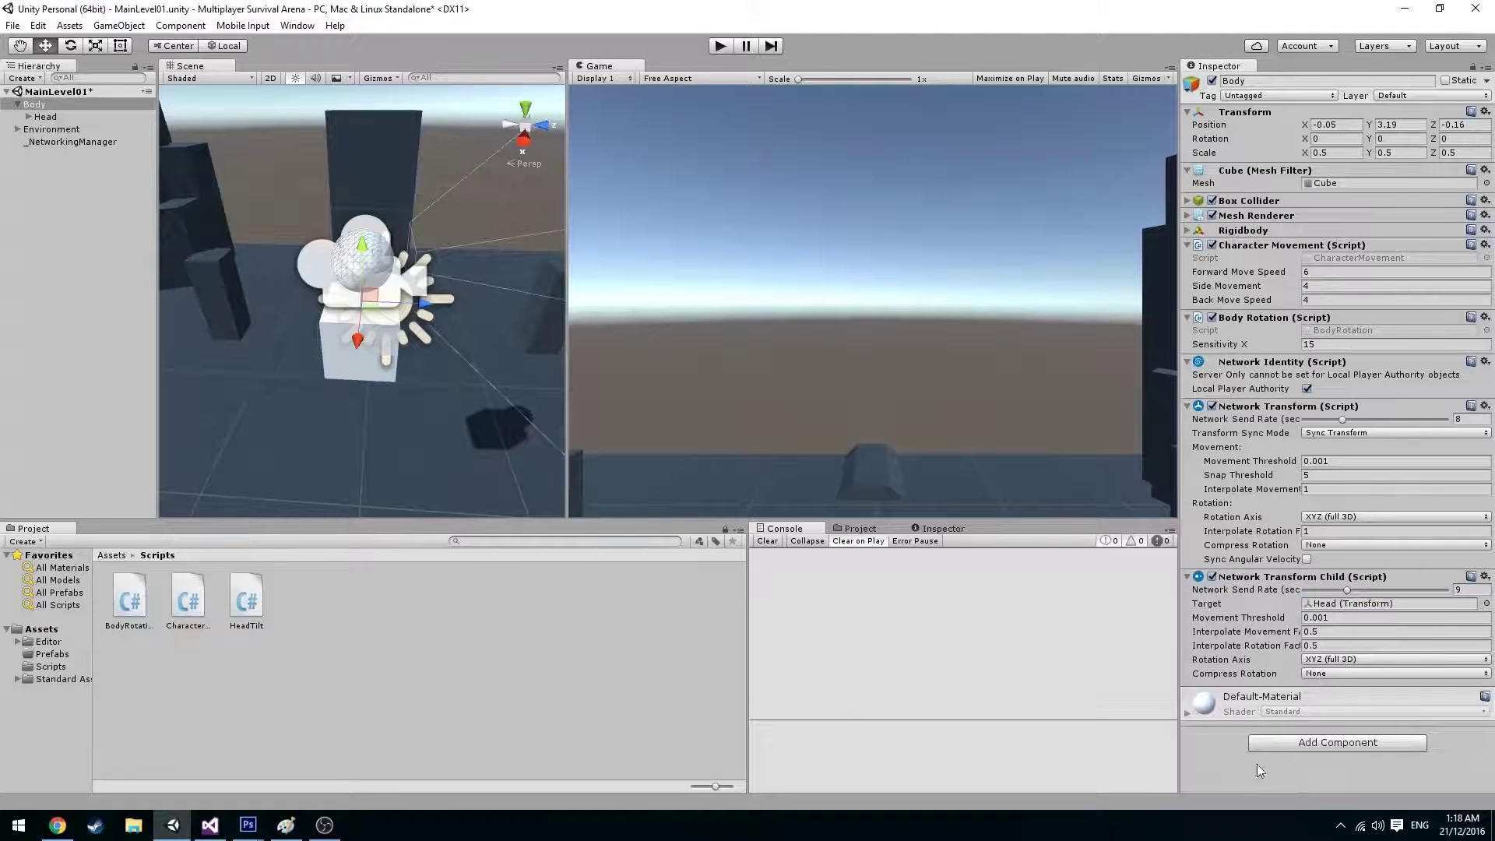
{"action": "left_click", "coordinate": [1337, 663]}
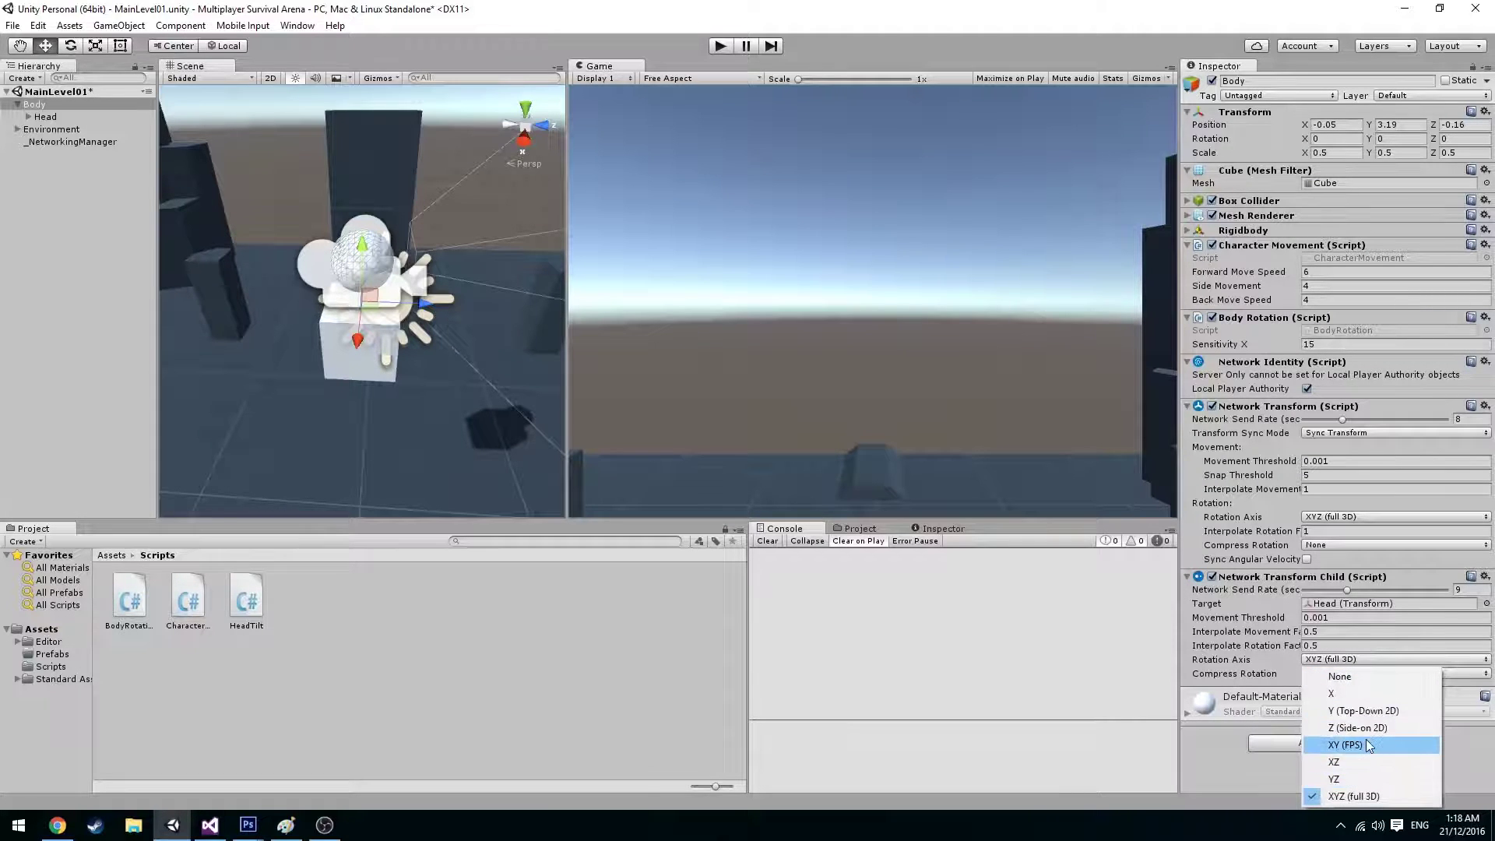
{"action": "left_click", "coordinate": [1351, 745]}
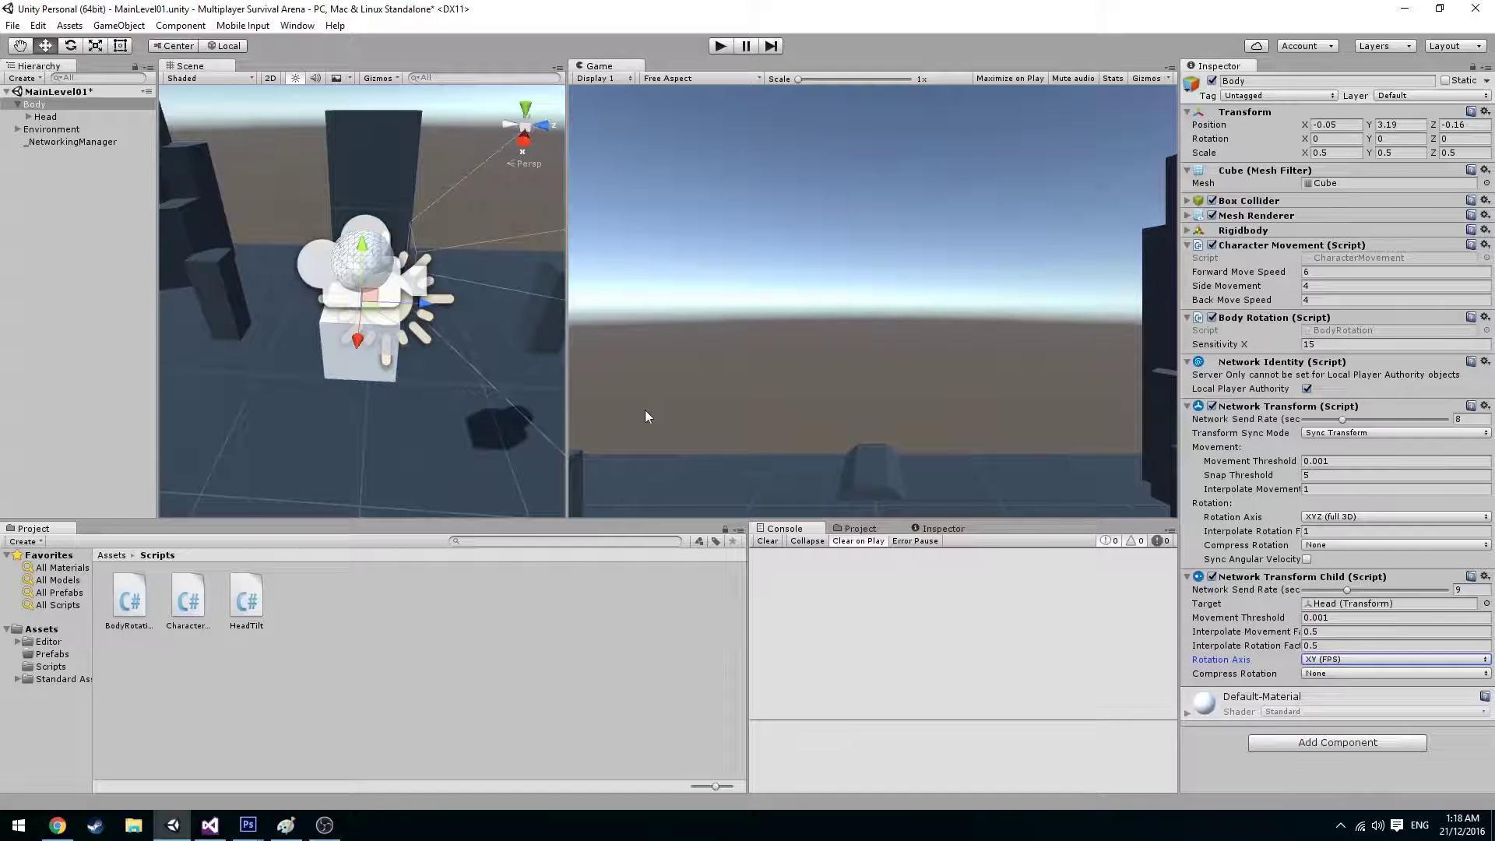
- Set the Network Send Rate of both the Network Transform and Network Transform Child components to 14
{"action": "left_click", "coordinate": [1344, 419]}
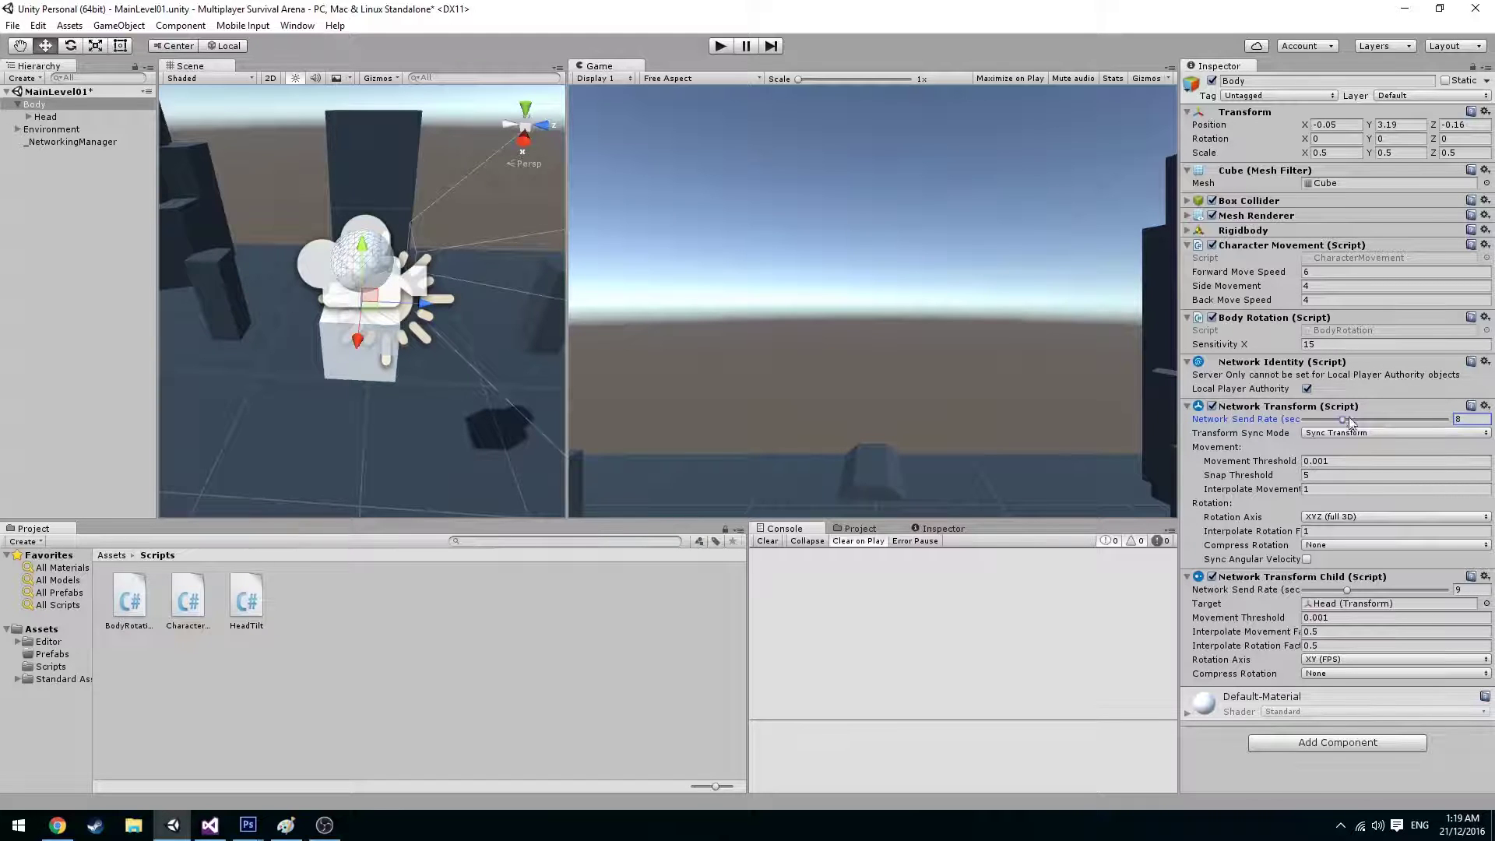
{"action": "left_click_drag", "start_coordinate": [1343, 419], "coordinate": [1369, 421]}
{"action": "left_click_drag", "start_coordinate": [1353, 589], "coordinate": [1375, 590]}
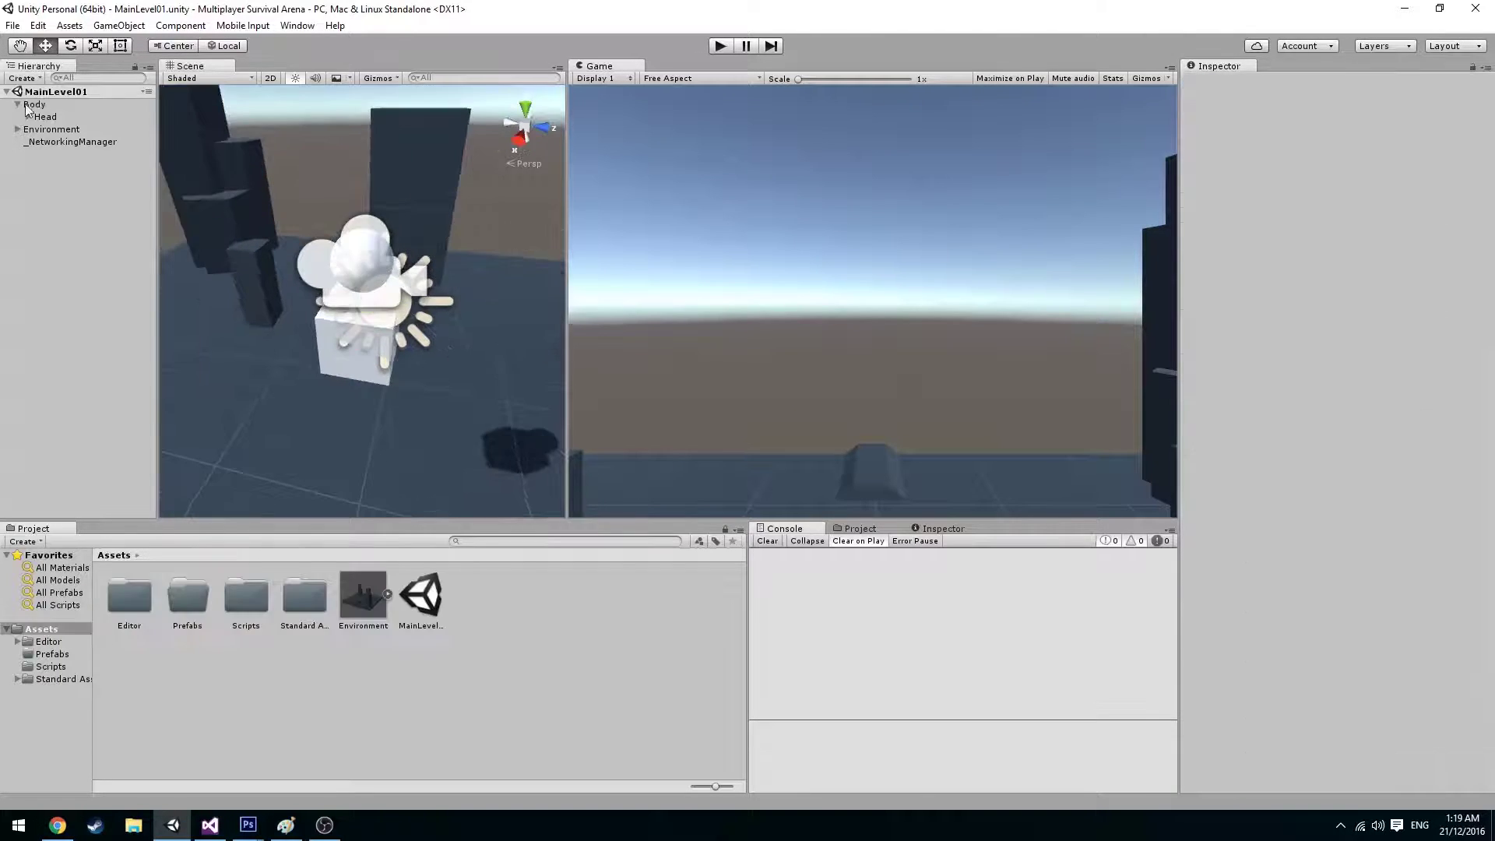
- Create a prefab from the Body object in the Prefabs folder
{"action": "left_click", "coordinate": [34, 104]}
{"action": "left_click", "coordinate": [450, 582]}
{"action": "double_click", "coordinate": [190, 584]}
{"action": "left_click", "coordinate": [221, 623]}
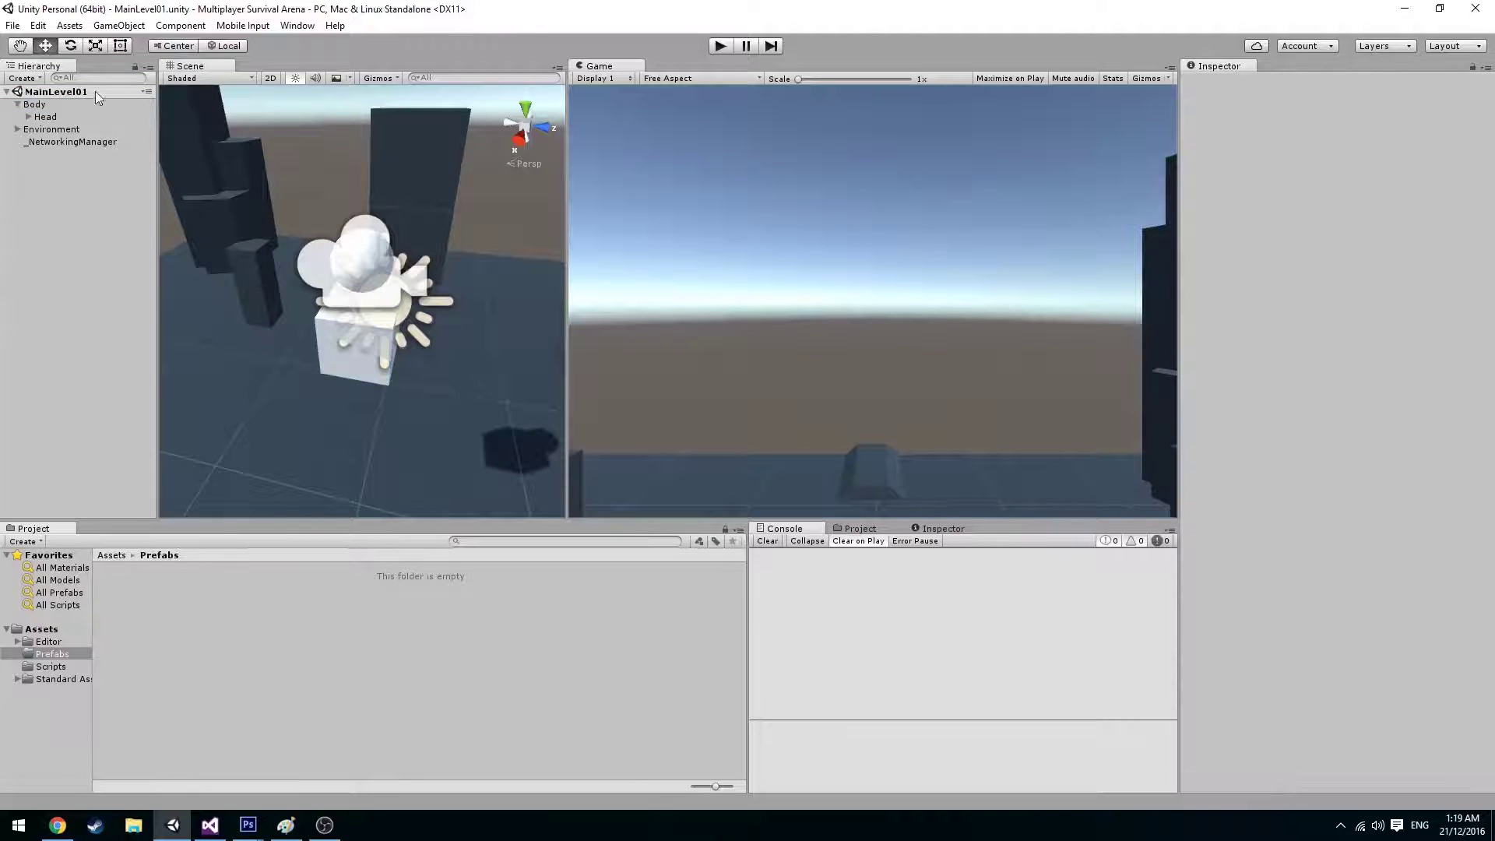
{"action": "left_click", "coordinate": [46, 106]}
{"action": "key", "text": "Left"}
{"action": "left_click_drag", "start_coordinate": [48, 106], "coordinate": [246, 590]}
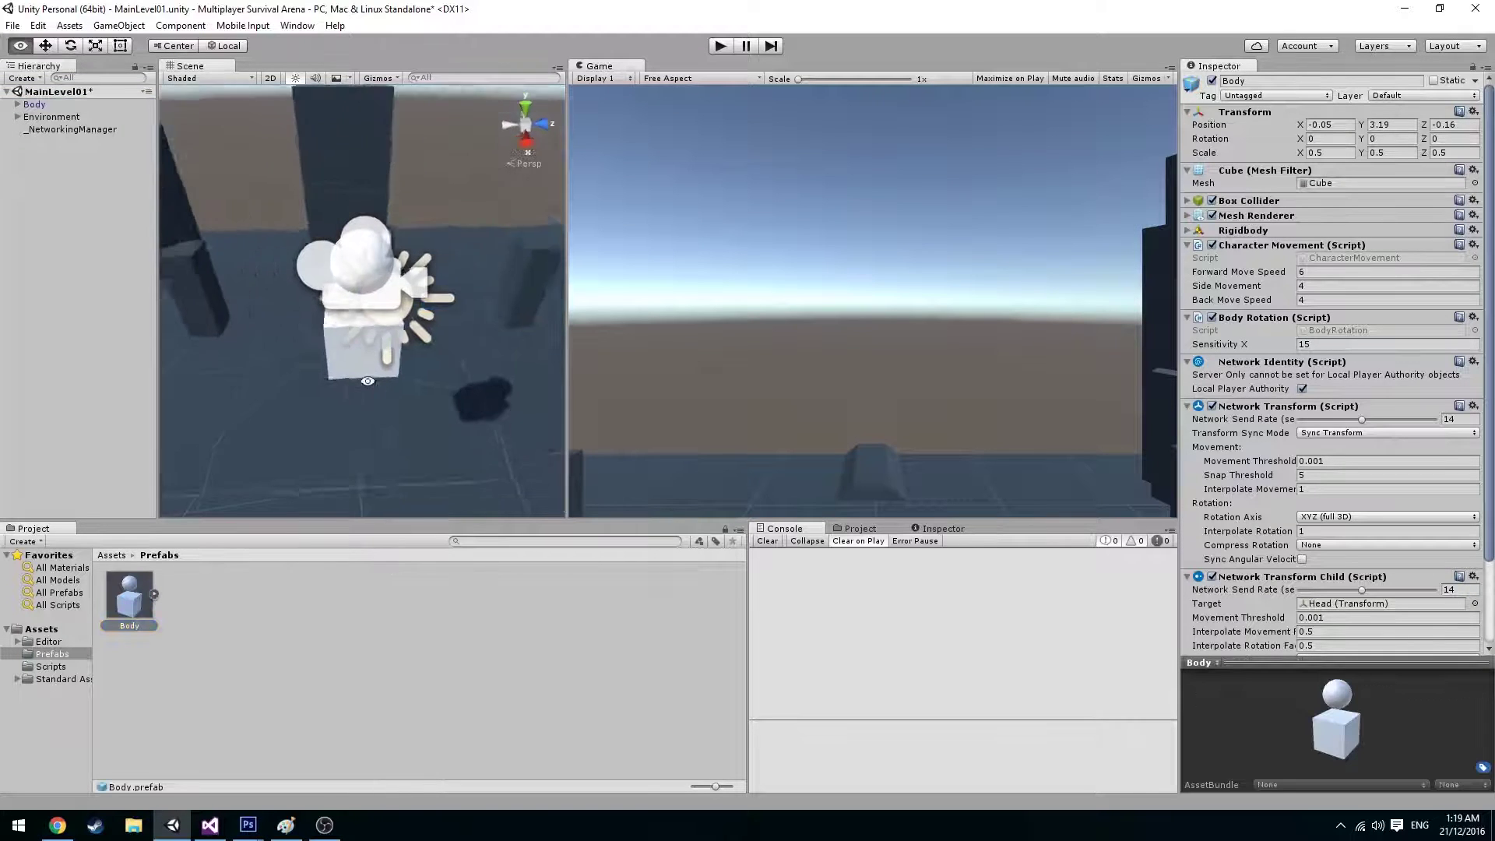
- Delete the Body object from the MainLevel01 scene
{"action": "left_click_drag", "start_coordinate": [468, 421], "coordinate": [498, 349], "text": "alt"}
{"action": "key", "text": "Delete"}
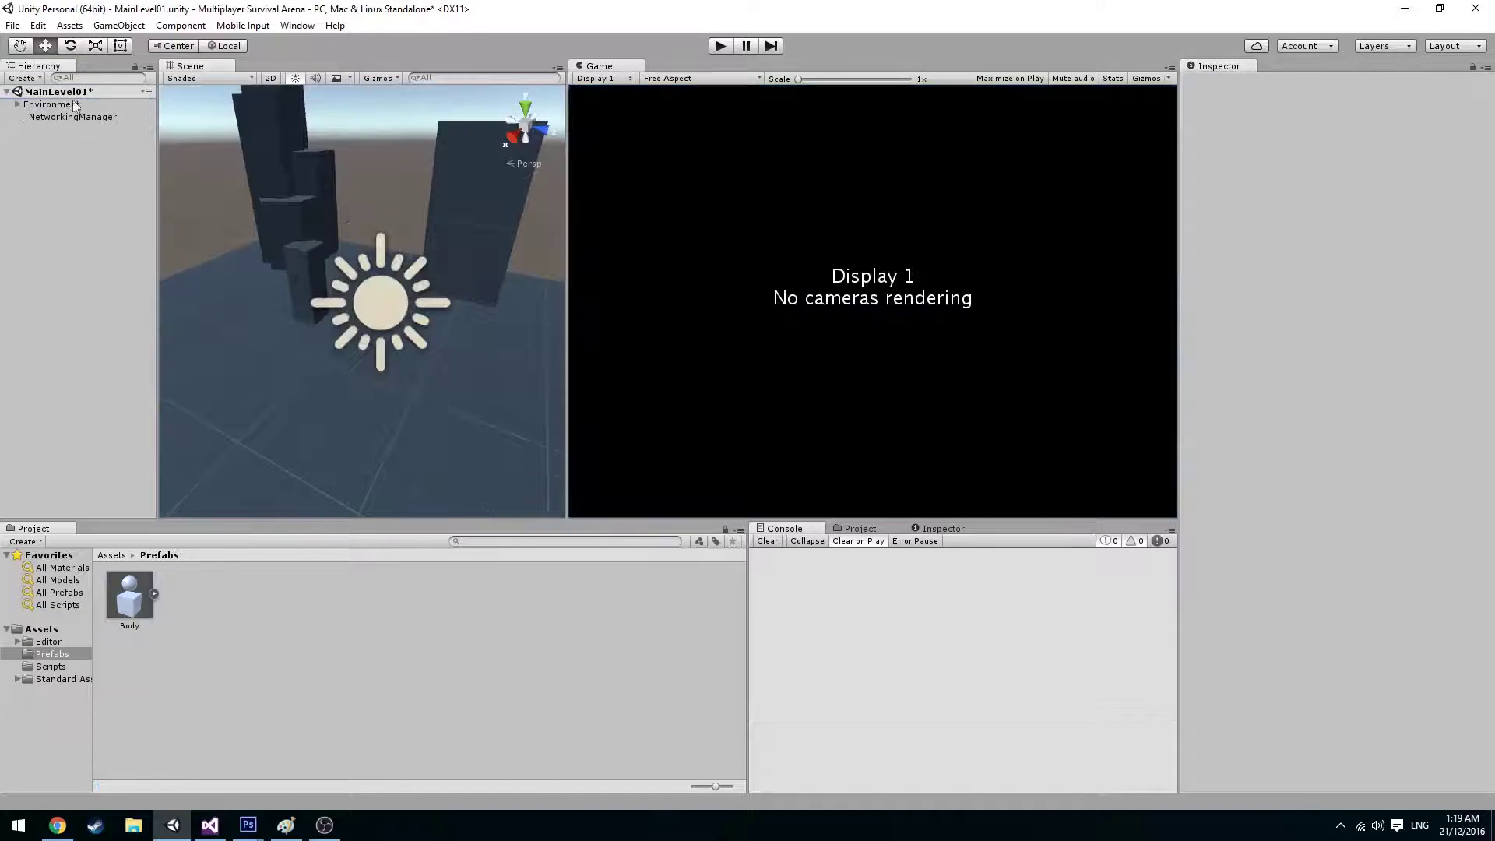
{"action": "left_click_drag", "start_coordinate": [473, 292], "coordinate": [252, 207], "text": "alt"}
- Assign the Body prefab as the Player Prefab in the Spawn Info of the _NetworkingManager object
{"action": "left_click", "coordinate": [78, 115]}
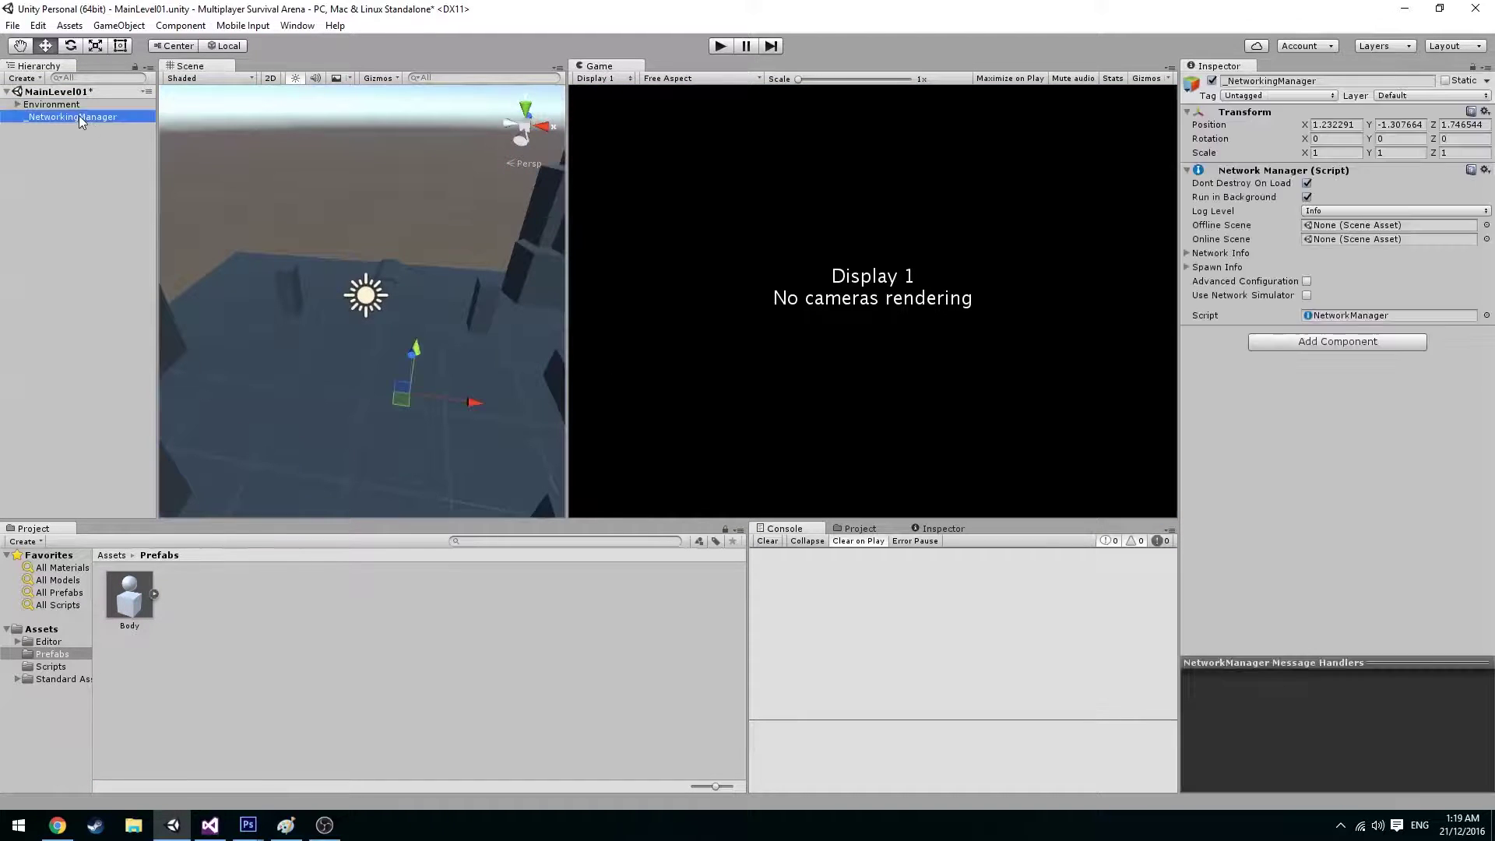
{"action": "left_click", "coordinate": [1188, 268]}
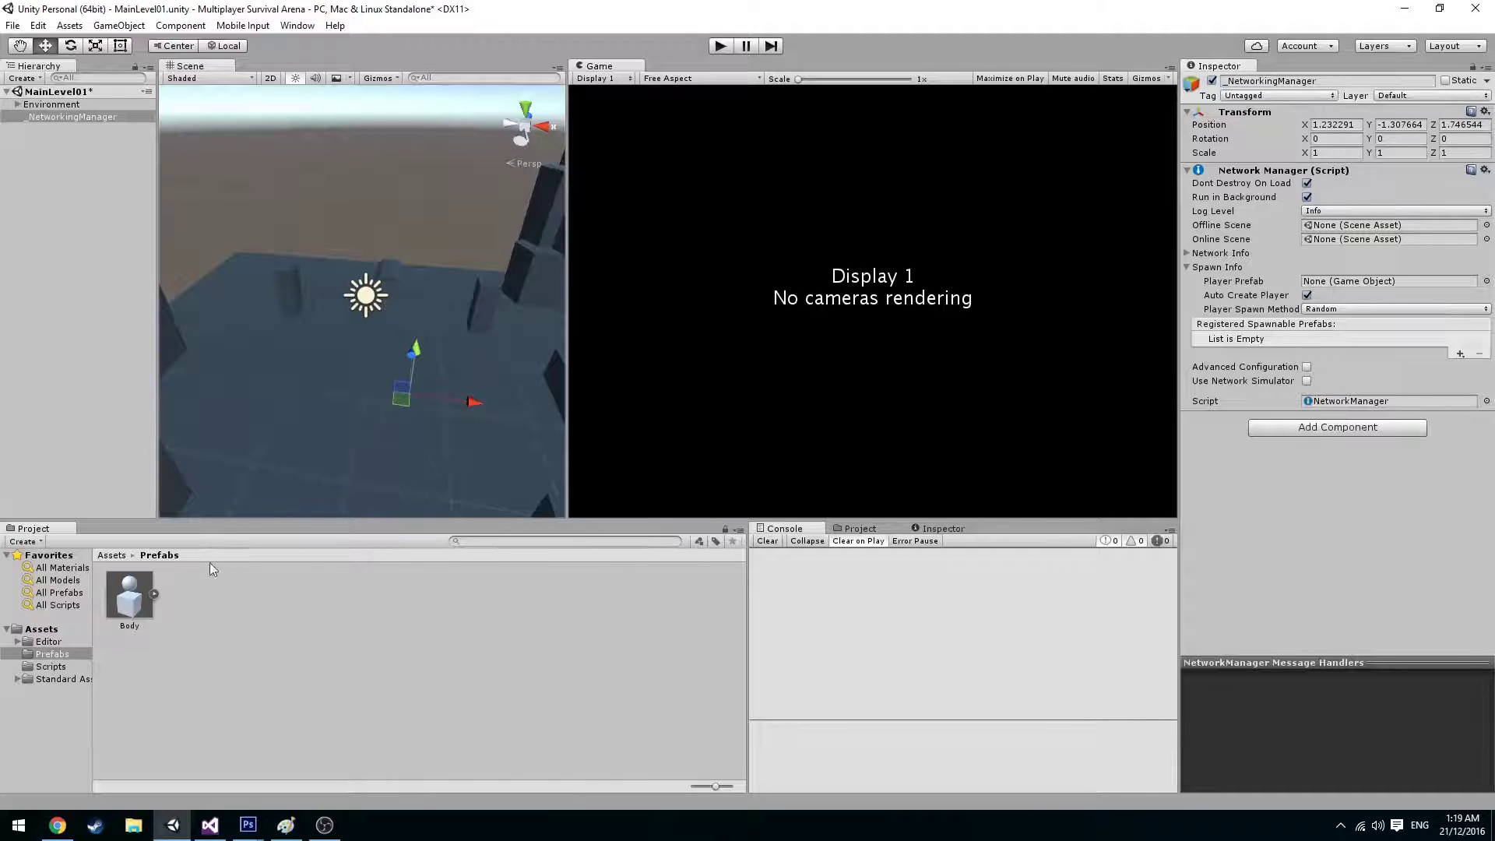
{"action": "left_click_drag", "start_coordinate": [129, 598], "coordinate": [1348, 282]}
- Create an empty game object in the scene and position it above the arena floor at about Y 1.91, Z -3.4
{"action": "left_click_drag", "start_coordinate": [358, 389], "coordinate": [237, 335], "text": "alt"}
{"action": "left_click", "coordinate": [93, 217]}
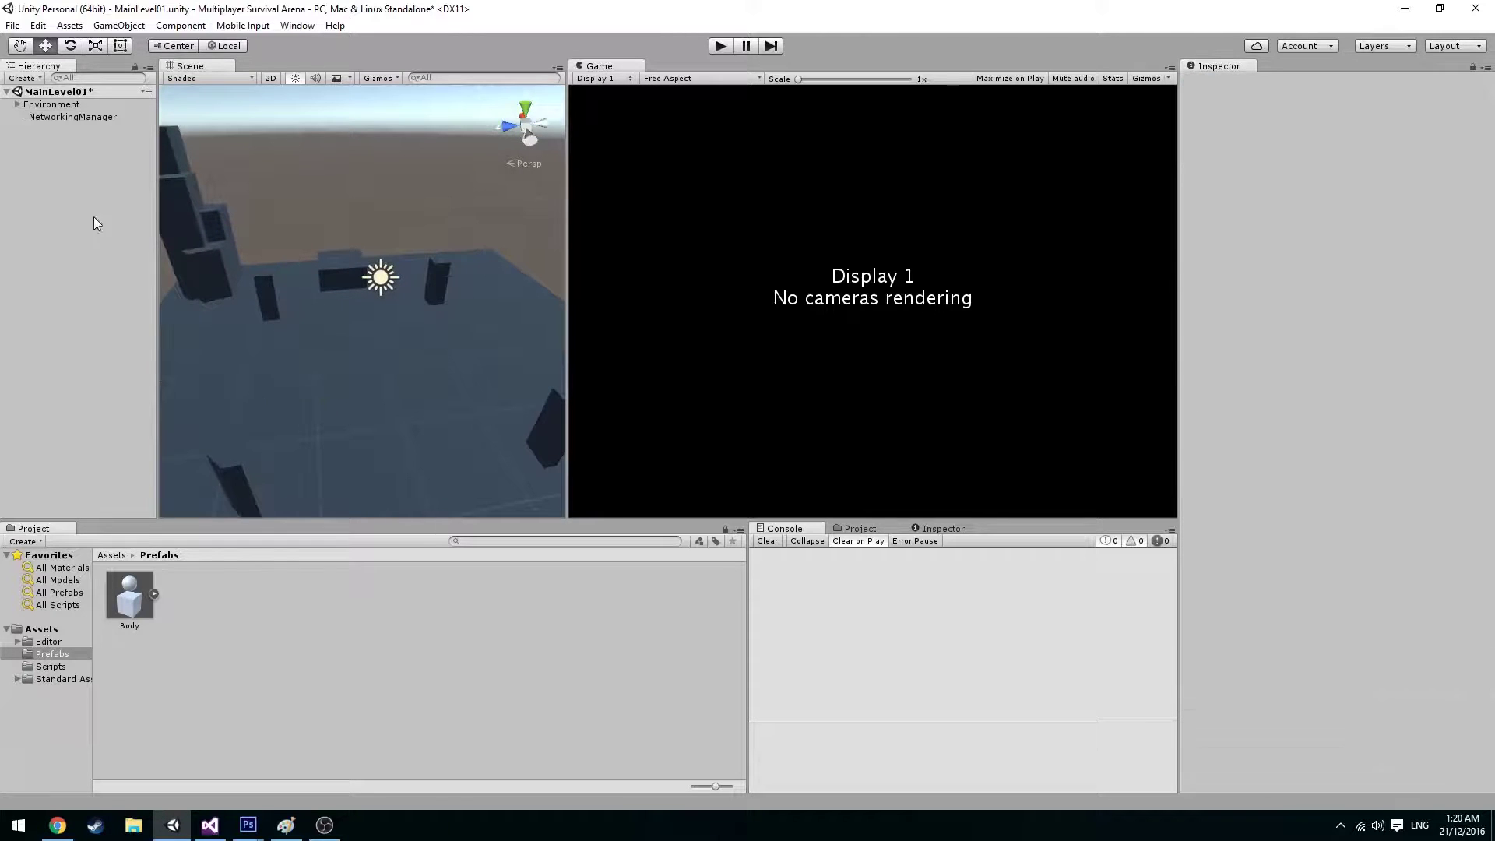
{"action": "right_click", "coordinate": [64, 169]}
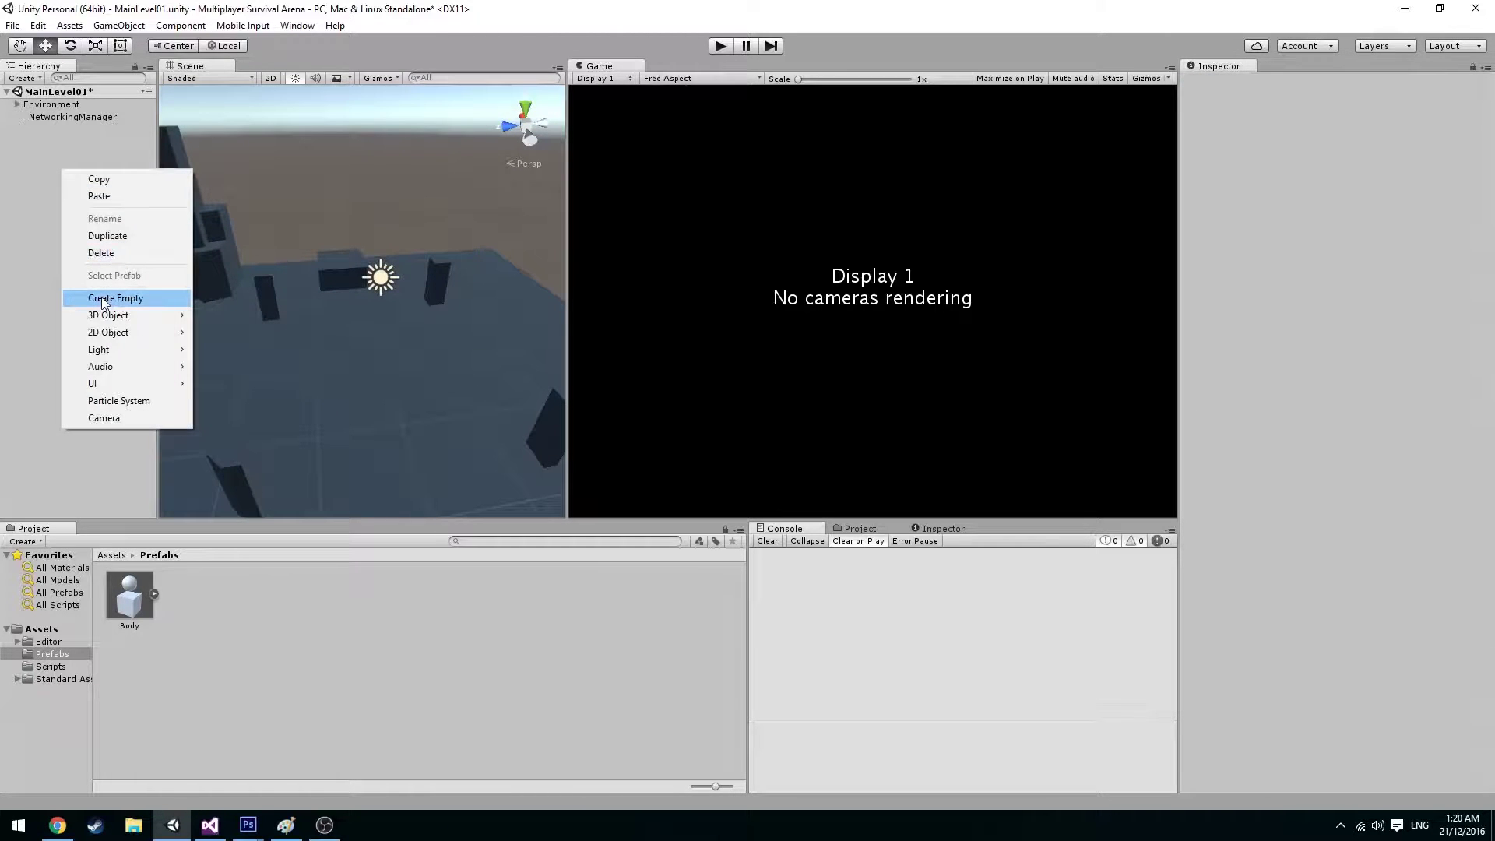
{"action": "left_click", "coordinate": [102, 299]}
{"action": "left_click_drag", "start_coordinate": [387, 358], "coordinate": [593, 212], "text": "alt"}
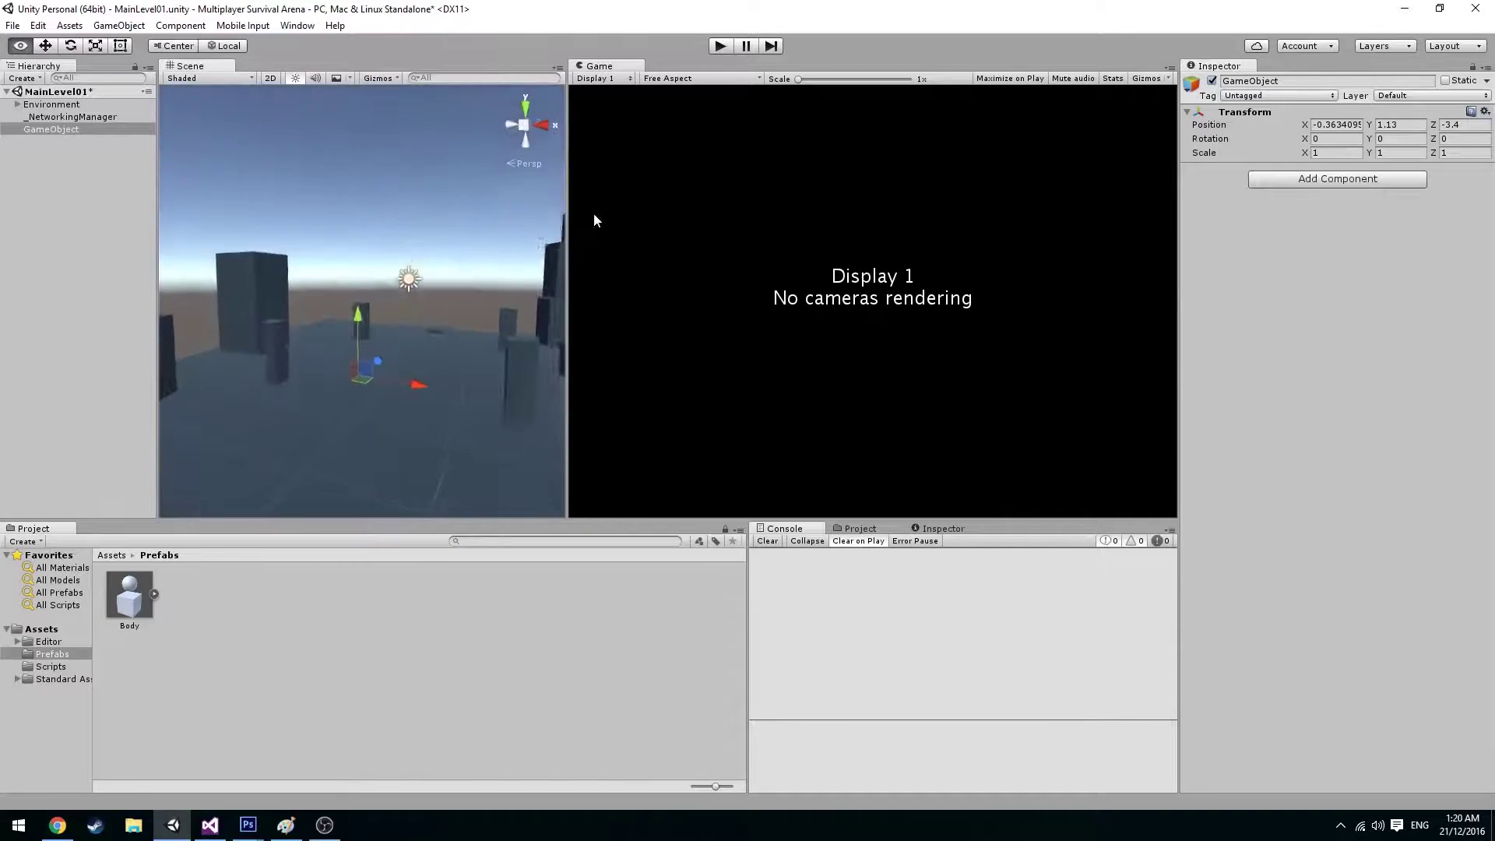
{"action": "left_click_drag", "start_coordinate": [358, 321], "coordinate": [226, 381]}
- Add a NetworkStartPosition component to the empty game object and rename the object SpawnPoint1
{"action": "left_click", "coordinate": [1301, 178]}
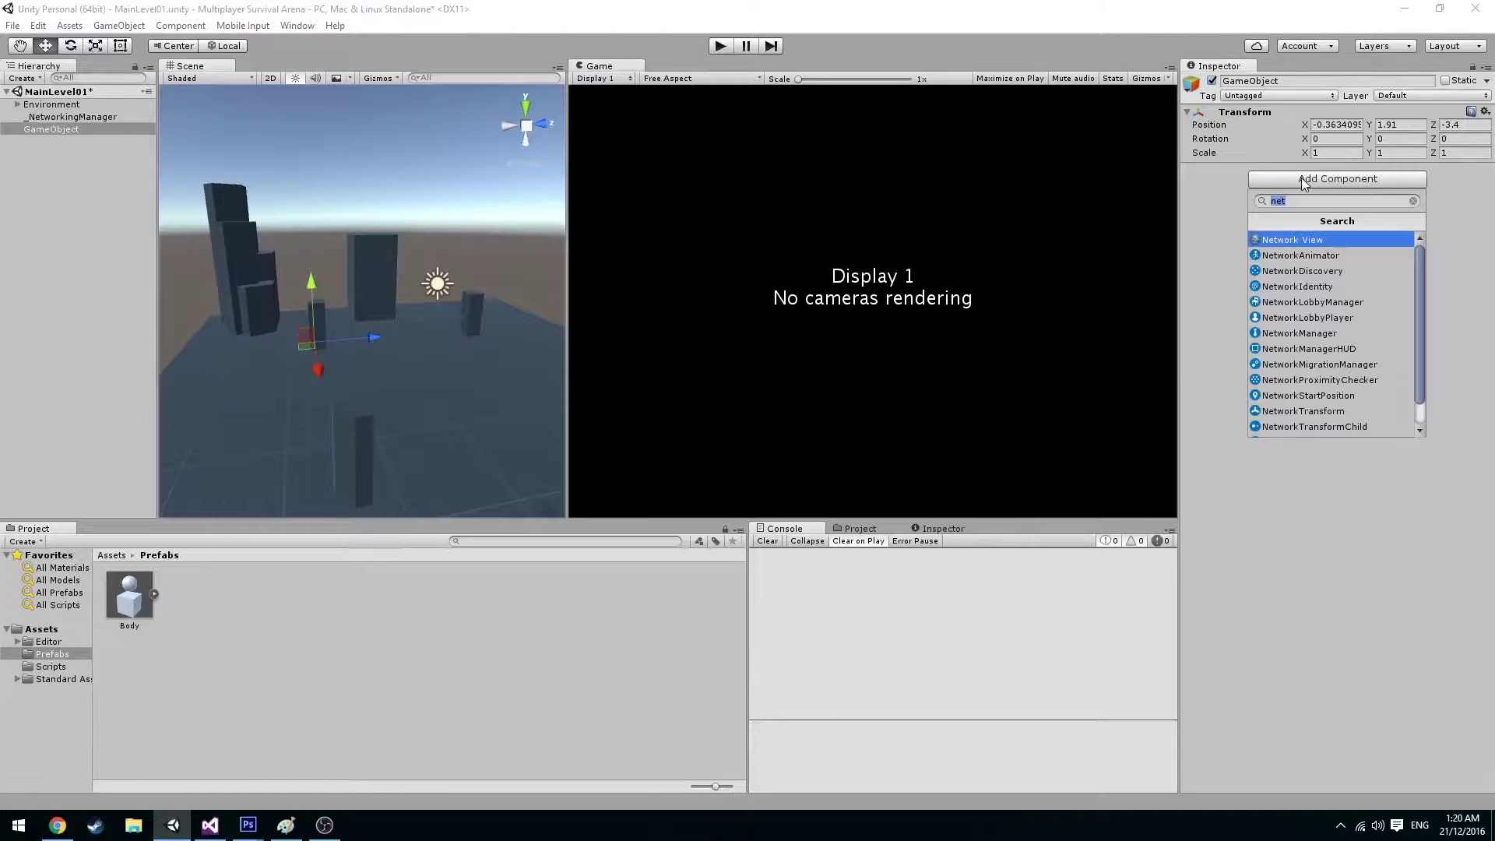
{"action": "left_click", "coordinate": [1334, 397]}
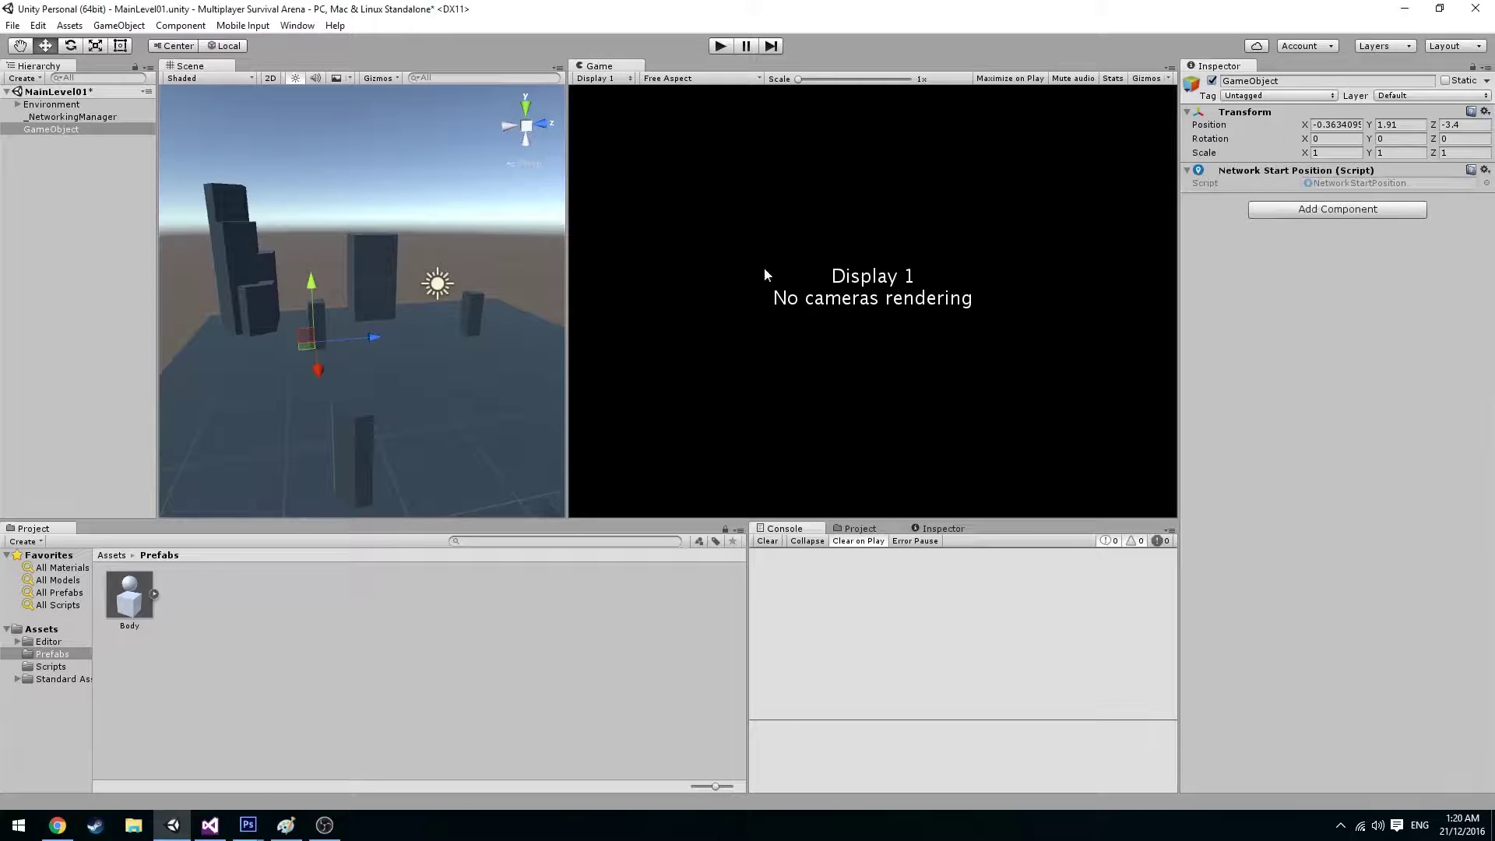
{"action": "left_click", "coordinate": [1343, 81]}
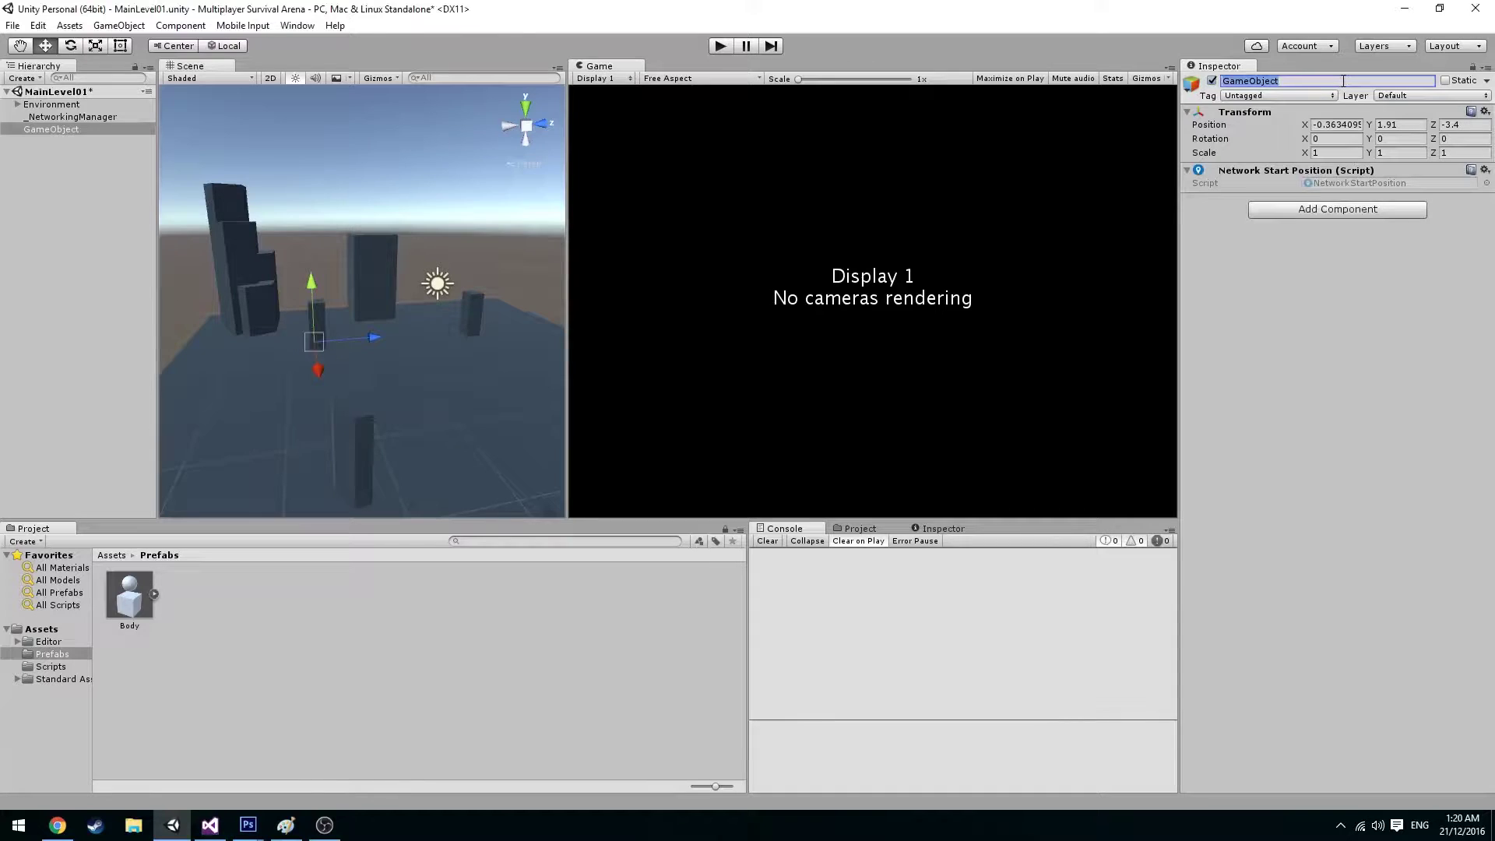
{"action": "type", "text": "SpawnPoint1"}
{"action": "key", "text": "Return"}
- Duplicate SpawnPoint1 and move the copy across the arena along the Z axis to about 2.78
{"action": "left_click", "coordinate": [53, 129]}
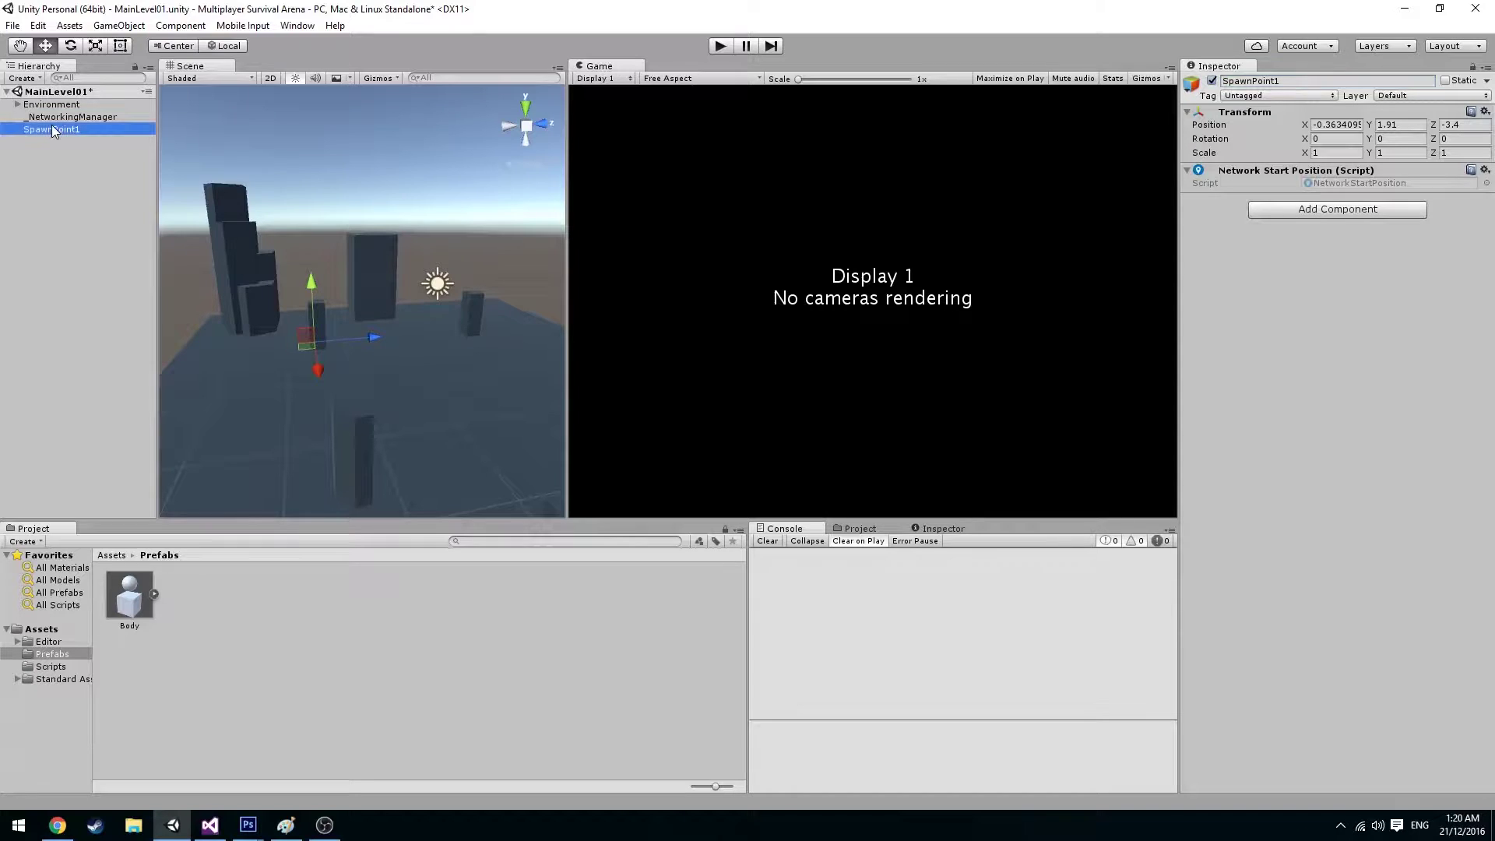
{"action": "key", "text": "ctrl+d"}
{"action": "left_click_drag", "start_coordinate": [369, 346], "coordinate": [557, 326]}
{"action": "left_click_drag", "start_coordinate": [444, 346], "coordinate": [397, 393], "text": "alt"}
- Set the duplicated spawn point's Y rotation to -180 and move it further along Z to about 3.94
{"action": "left_click", "coordinate": [1384, 139]}
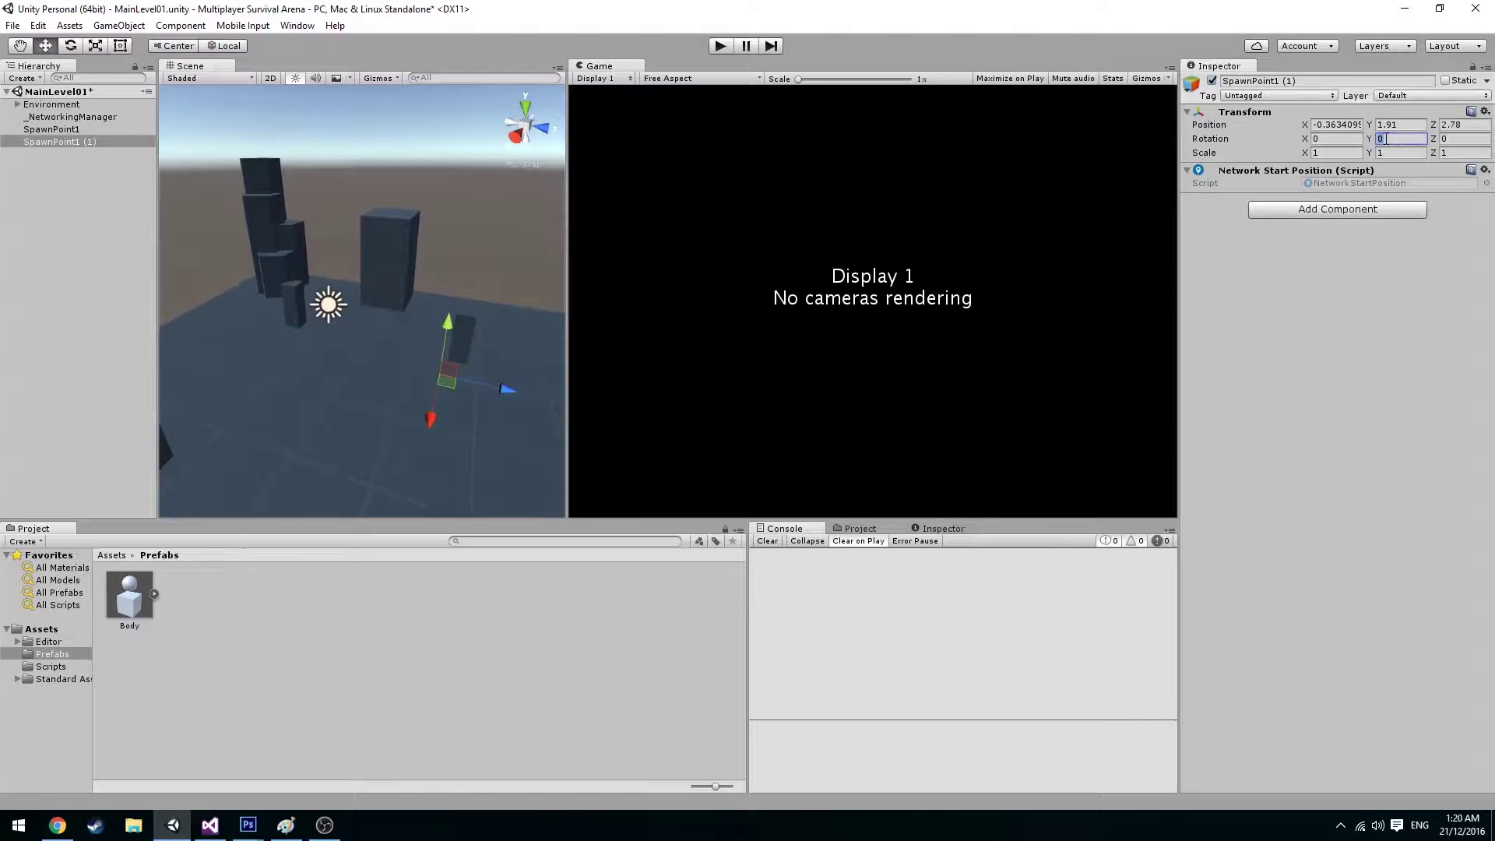
{"action": "type", "text": "-180"}
{"action": "left_click_drag", "start_coordinate": [377, 360], "coordinate": [397, 395]}
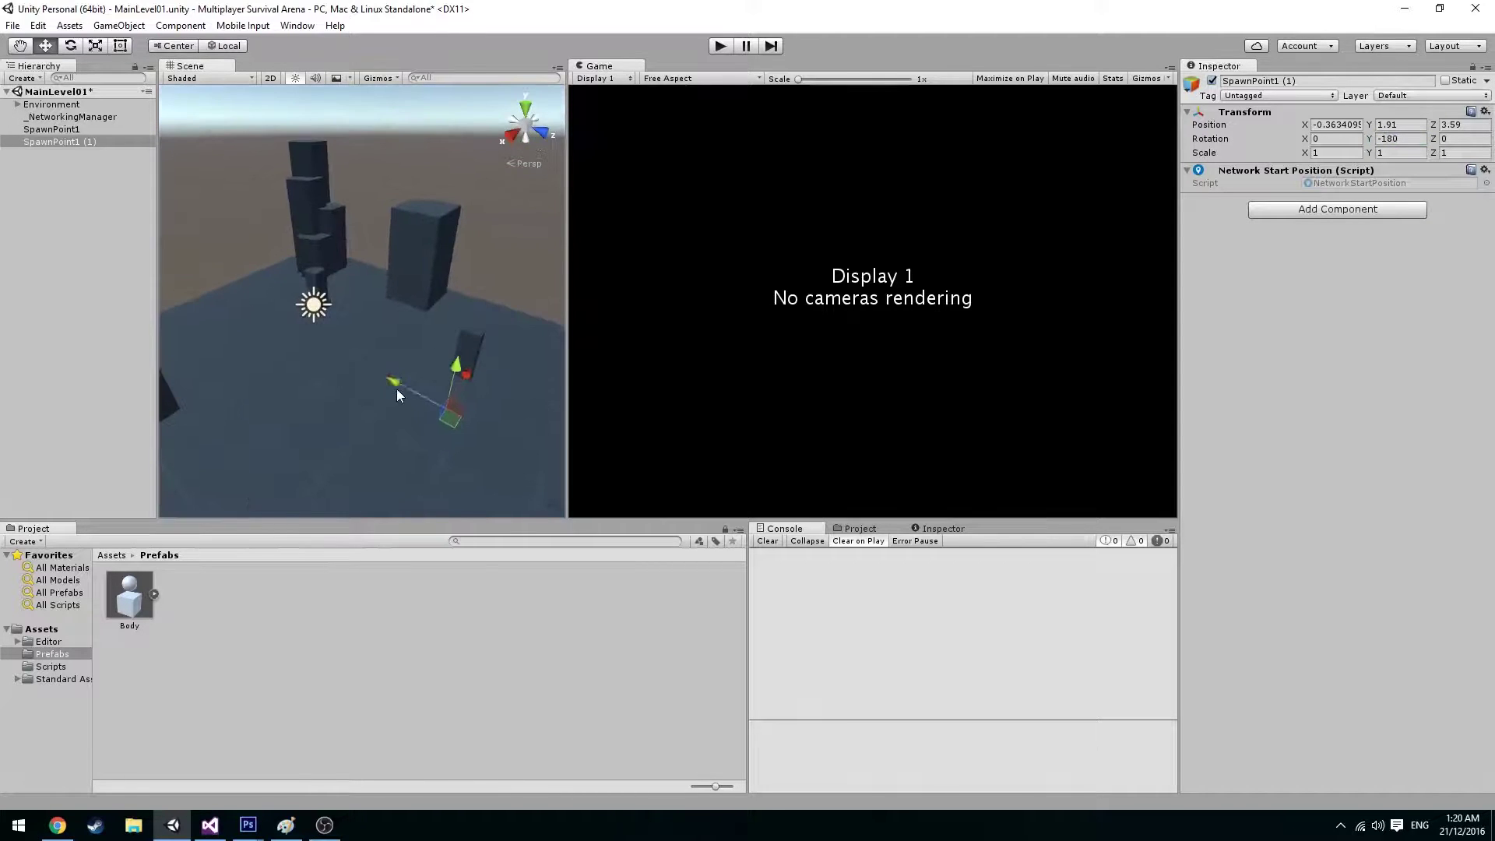
- Review both spawn points and the Spawn Info settings of the _NetworkingManager object
{"action": "left_click", "coordinate": [49, 197]}
{"action": "left_click", "coordinate": [45, 142]}
{"action": "left_click", "coordinate": [49, 126]}
{"action": "left_click", "coordinate": [53, 117]}
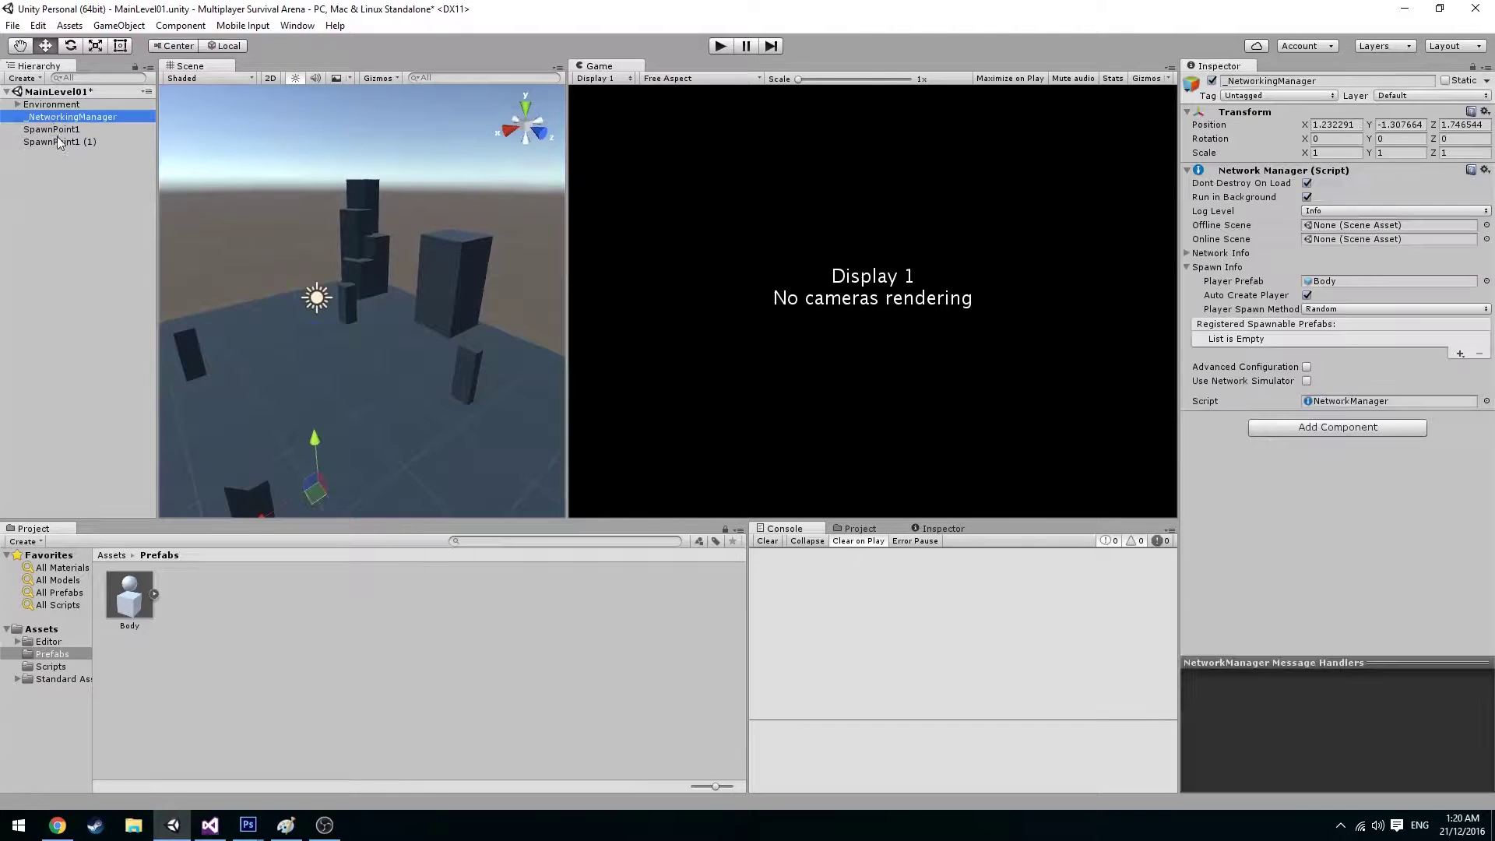
{"action": "left_click", "coordinate": [58, 139]}
{"action": "left_click", "coordinate": [54, 129]}
{"action": "left_click", "coordinate": [59, 142]}
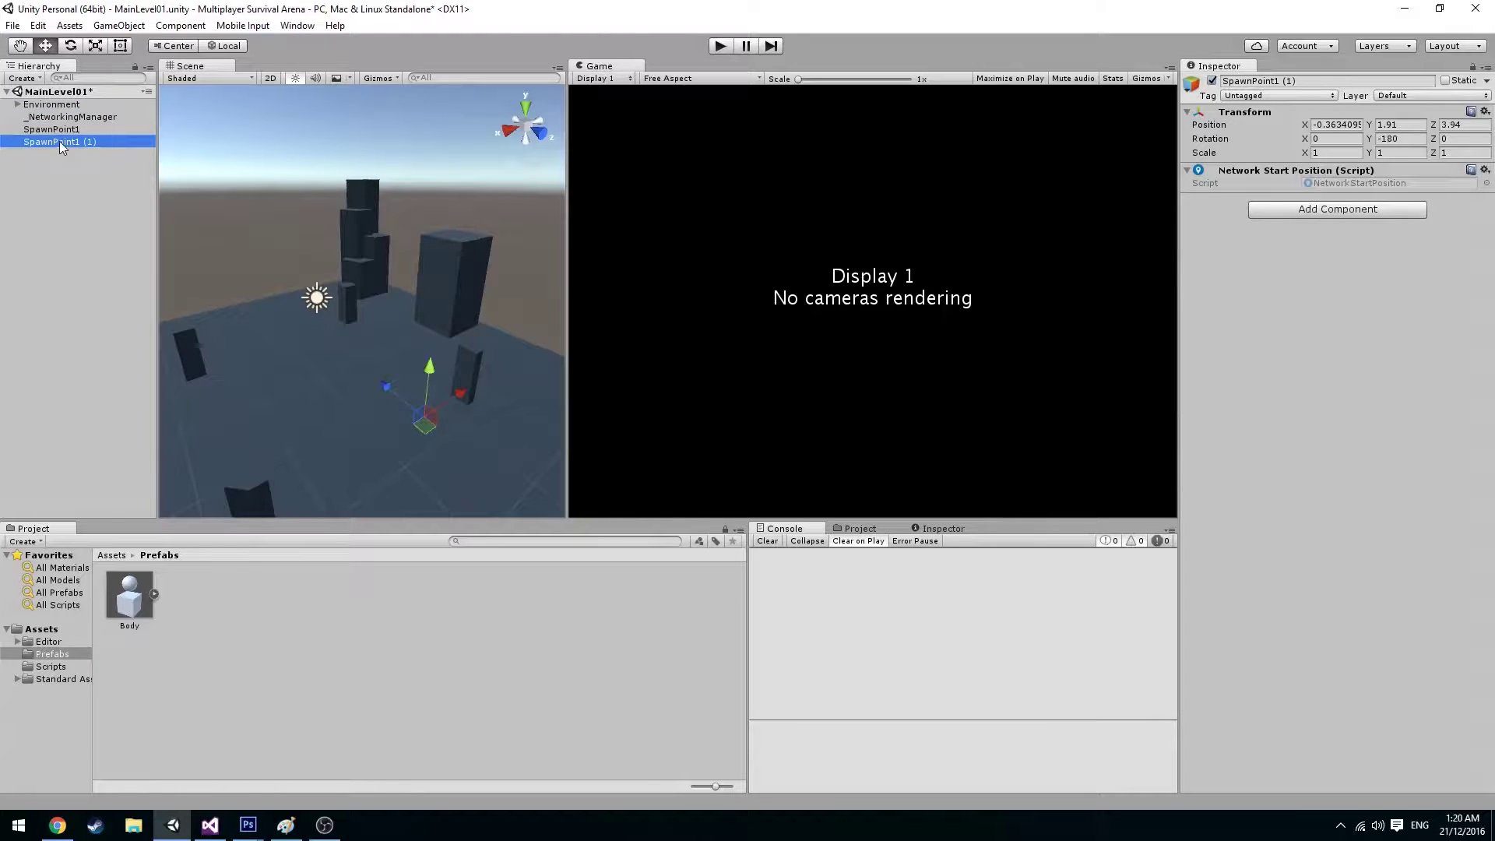
{"action": "left_click", "coordinate": [53, 117]}
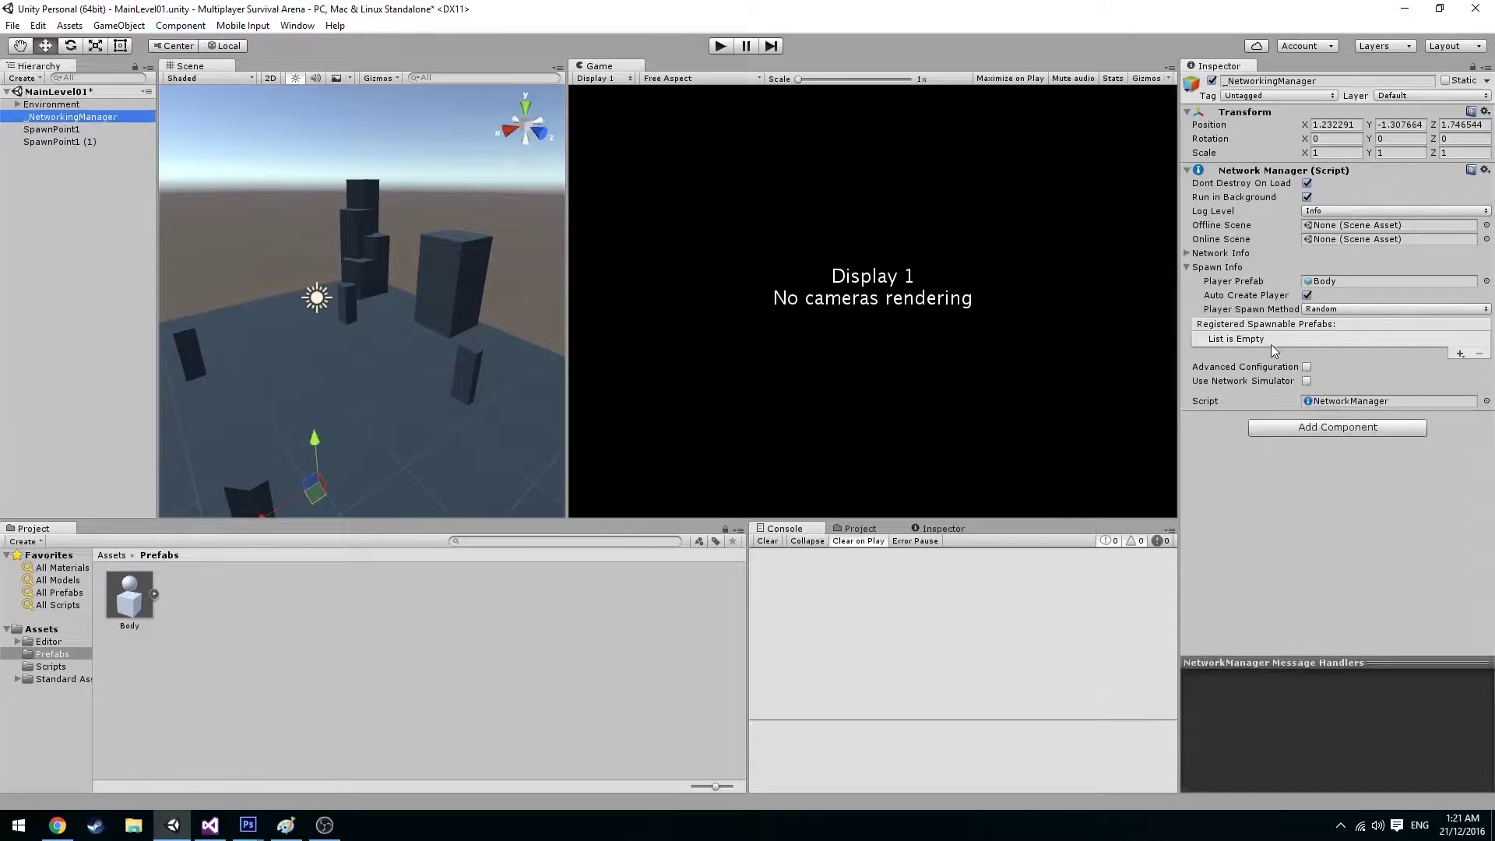
- Set the Network Manager's Player Spawn Method to Round Robin
{"action": "left_click", "coordinate": [1332, 310]}
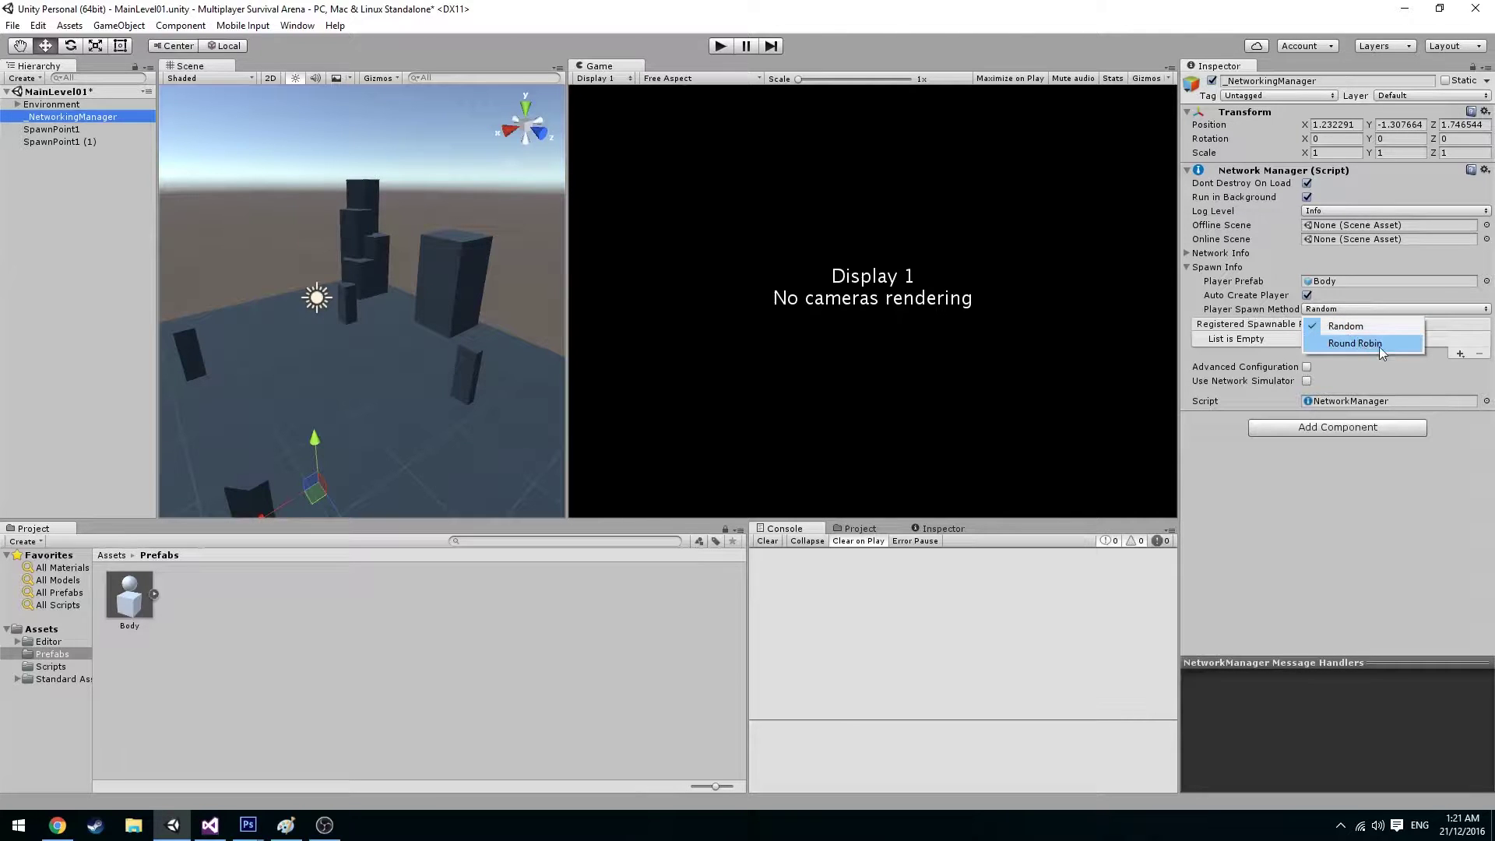
{"action": "left_click", "coordinate": [1356, 344]}
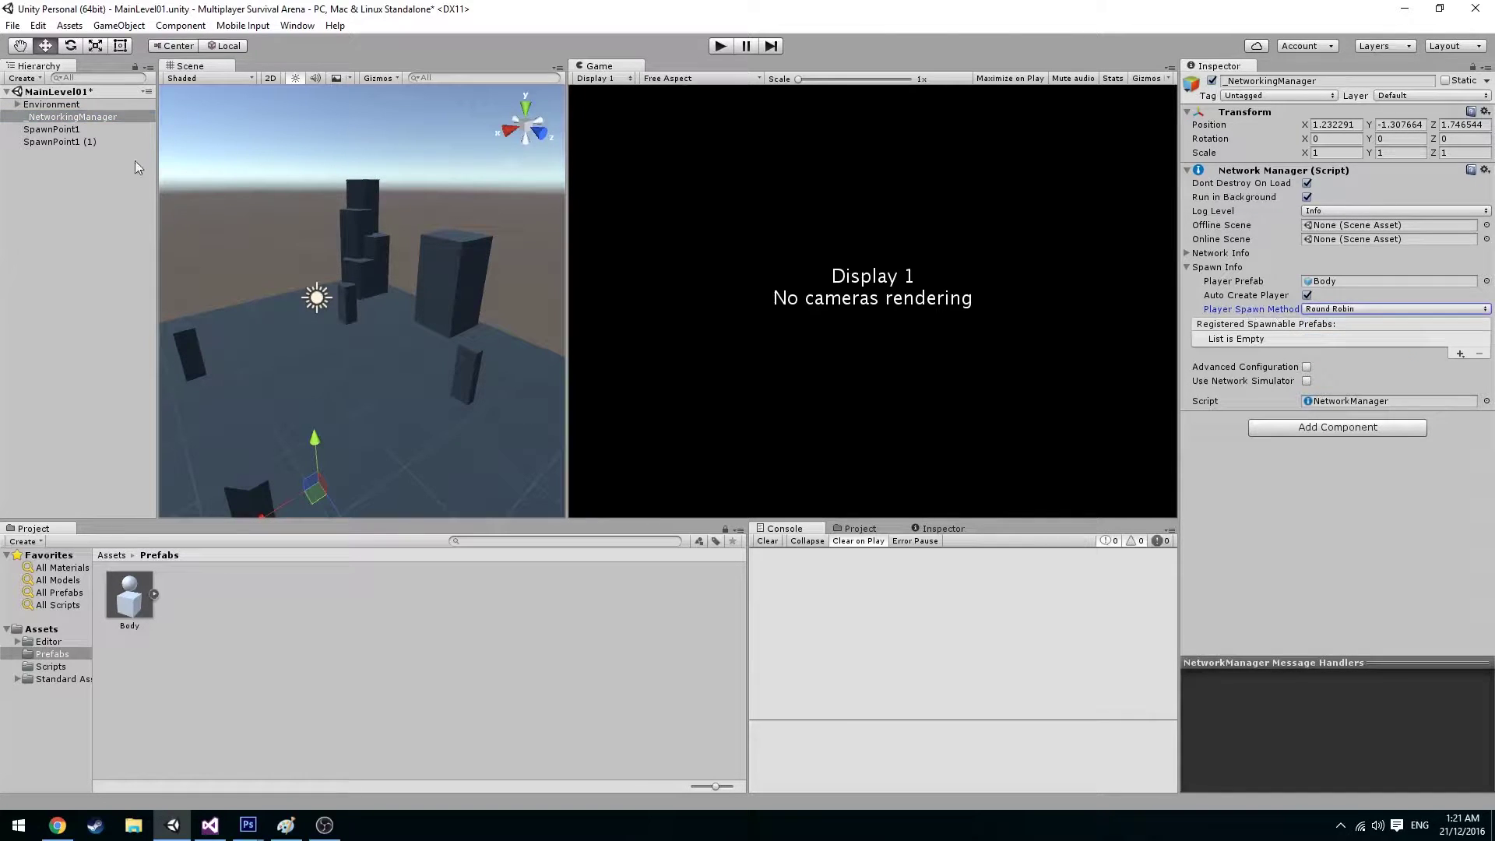
- Compare the positions and facing directions of SpawnPoint1 and SpawnPoint1 (1) in the arena
{"action": "left_click", "coordinate": [95, 130]}
{"action": "key", "text": "f"}
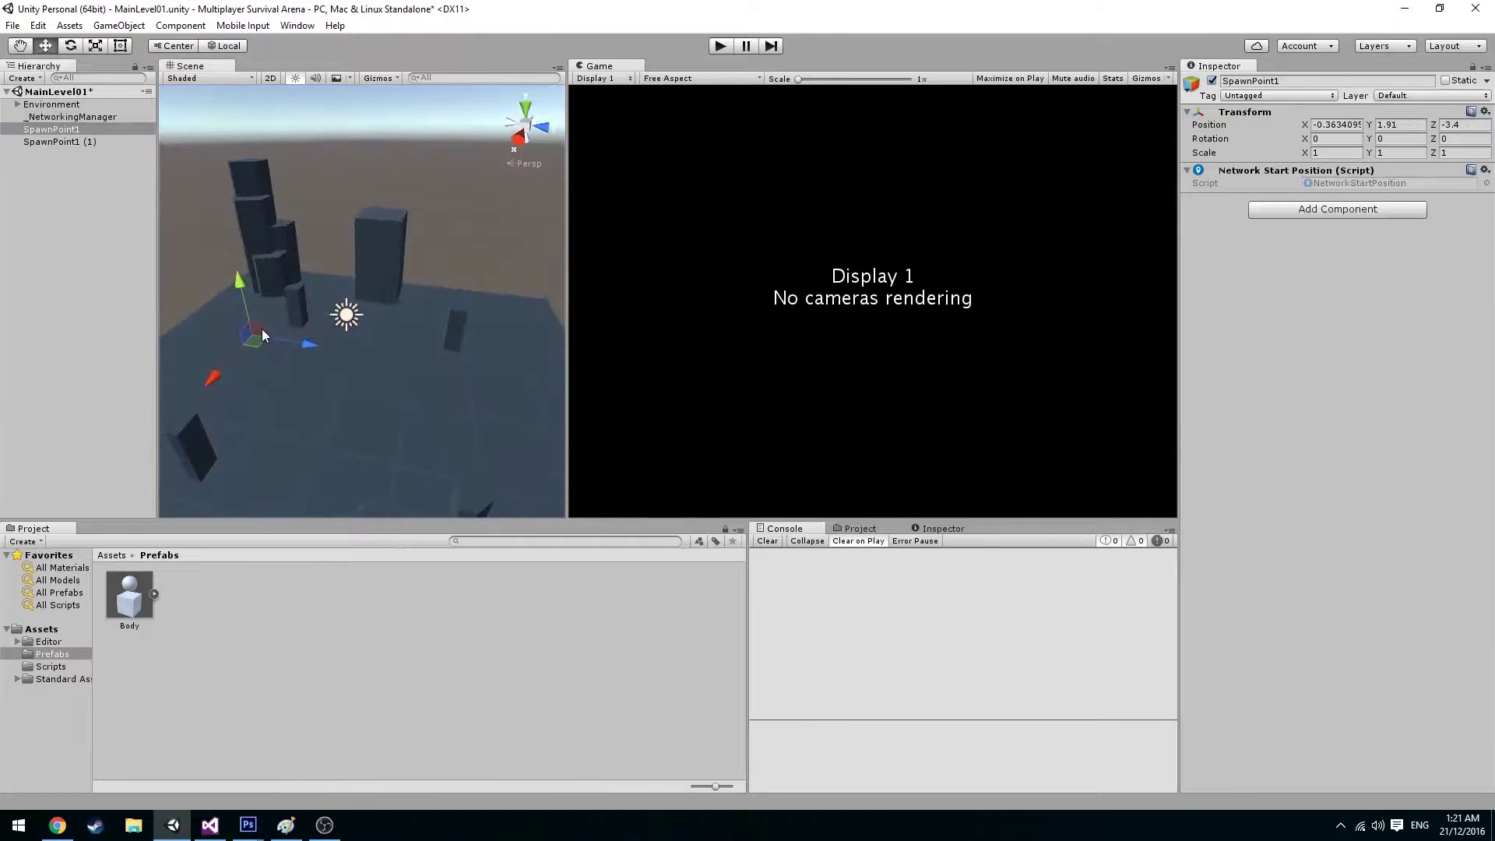
{"action": "double_click", "coordinate": [100, 141]}
{"action": "mouse_move", "coordinate": [327, 312]}
{"action": "left_mouse_down", "text": "alt"}
{"action": "mouse_move", "coordinate": [357, 321]}
{"action": "mouse_move", "coordinate": [316, 321]}
{"action": "left_mouse_up", "text": "alt"}
{"action": "left_click", "coordinate": [100, 129]}
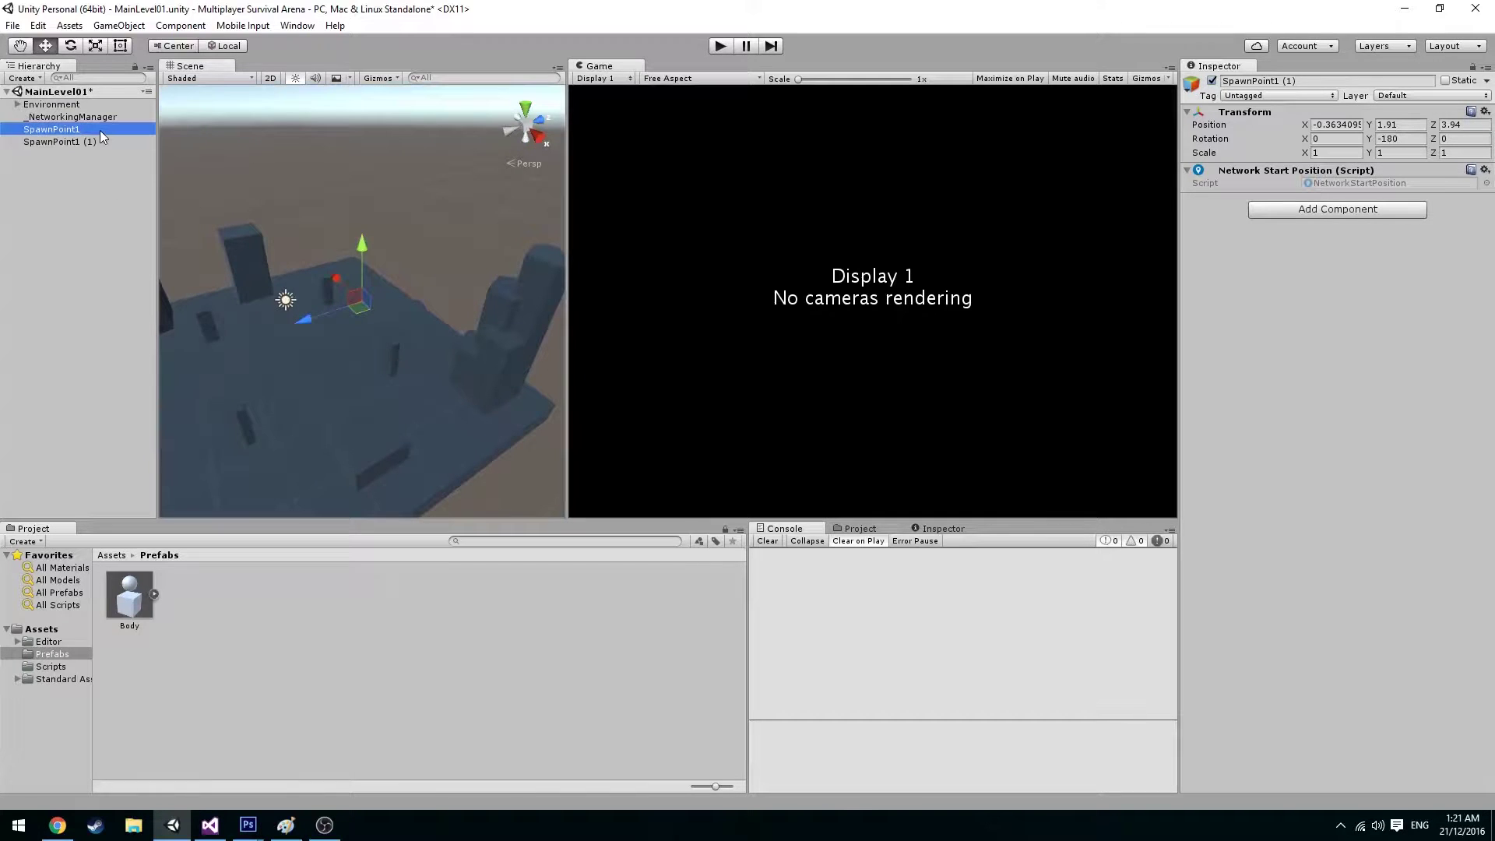
{"action": "left_click", "coordinate": [90, 142]}
{"action": "left_click", "coordinate": [86, 140], "text": "ctrl"}
{"action": "left_click", "coordinate": [84, 143]}
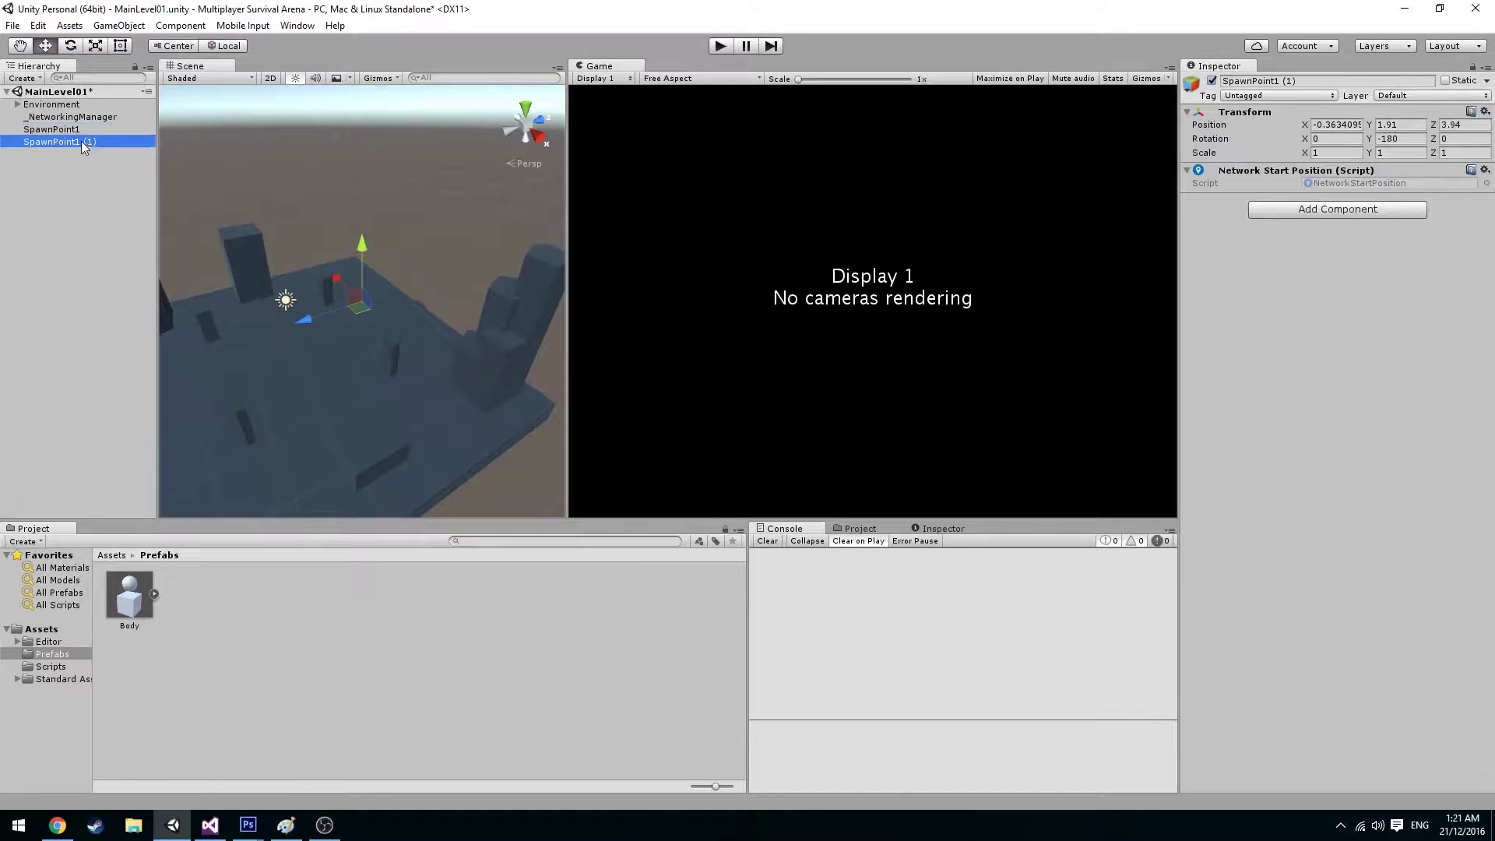
{"action": "left_click", "coordinate": [71, 129]}
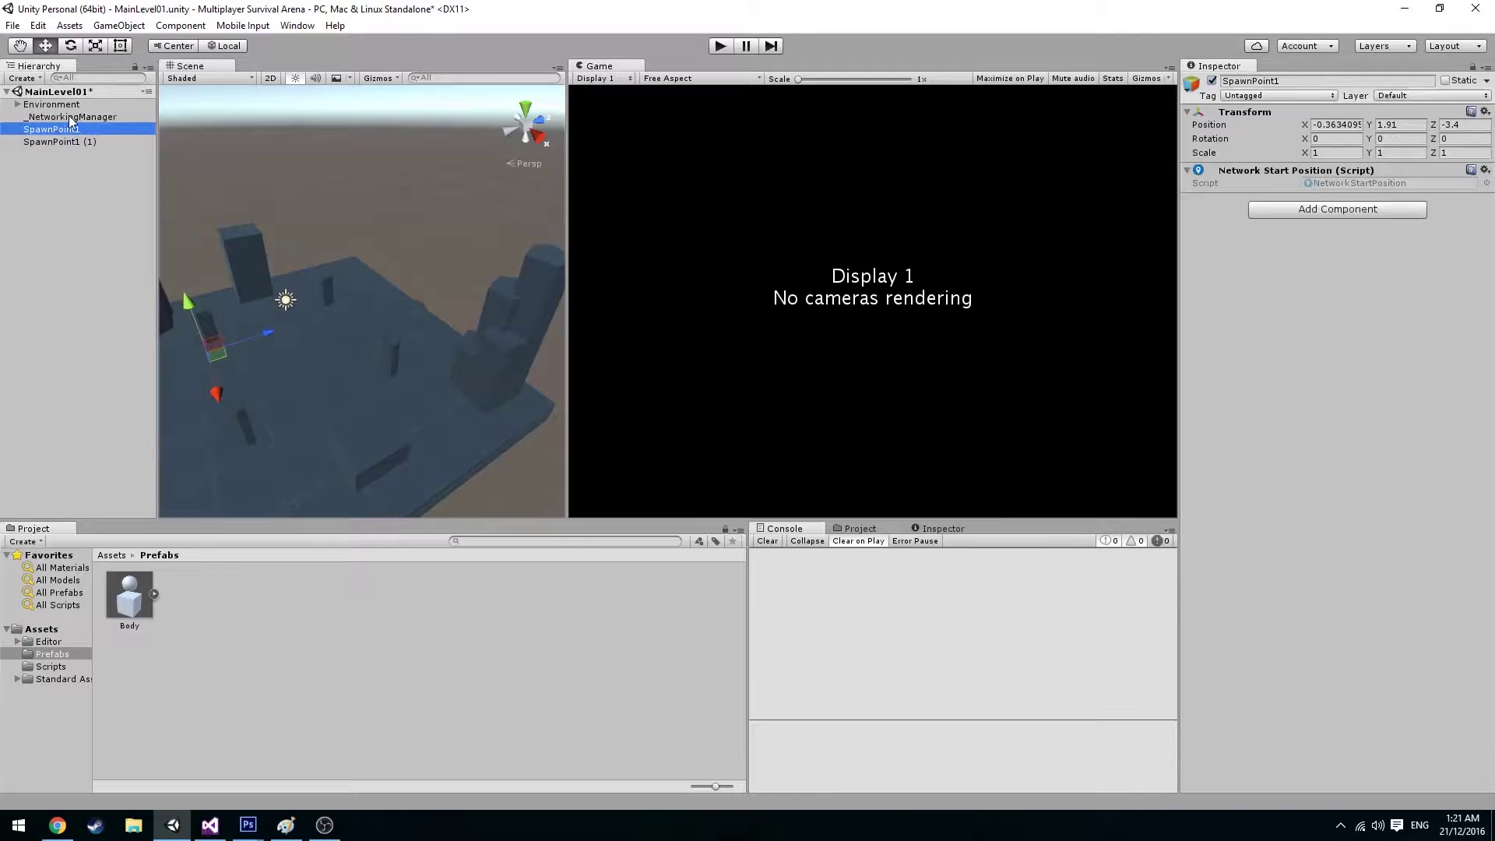
- Add a NetworkManagerHUD component to the _NetworkingManager object
{"action": "left_click", "coordinate": [68, 116]}
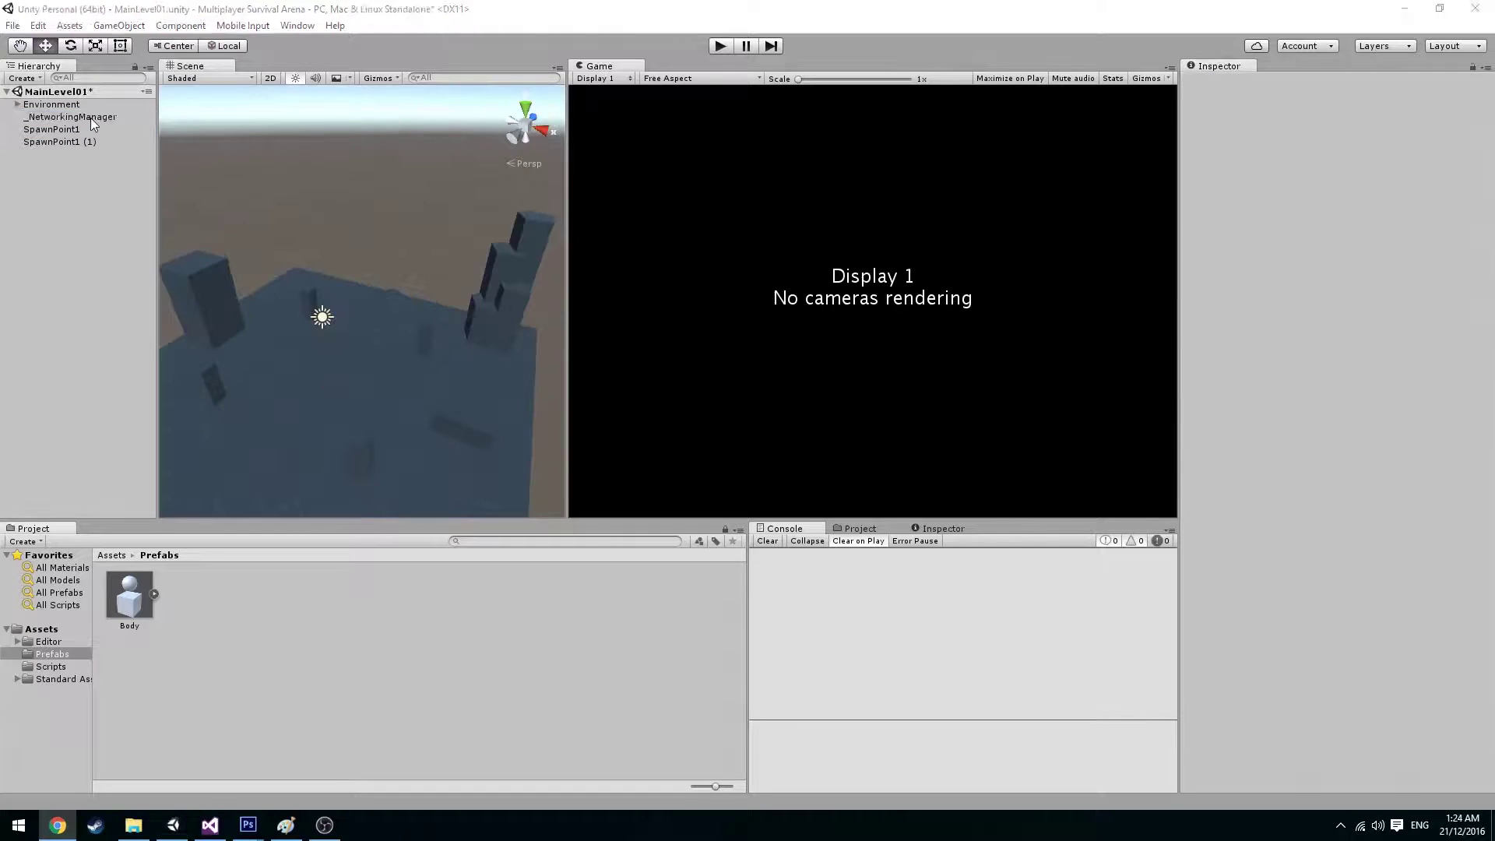
{"action": "left_click", "coordinate": [91, 117]}
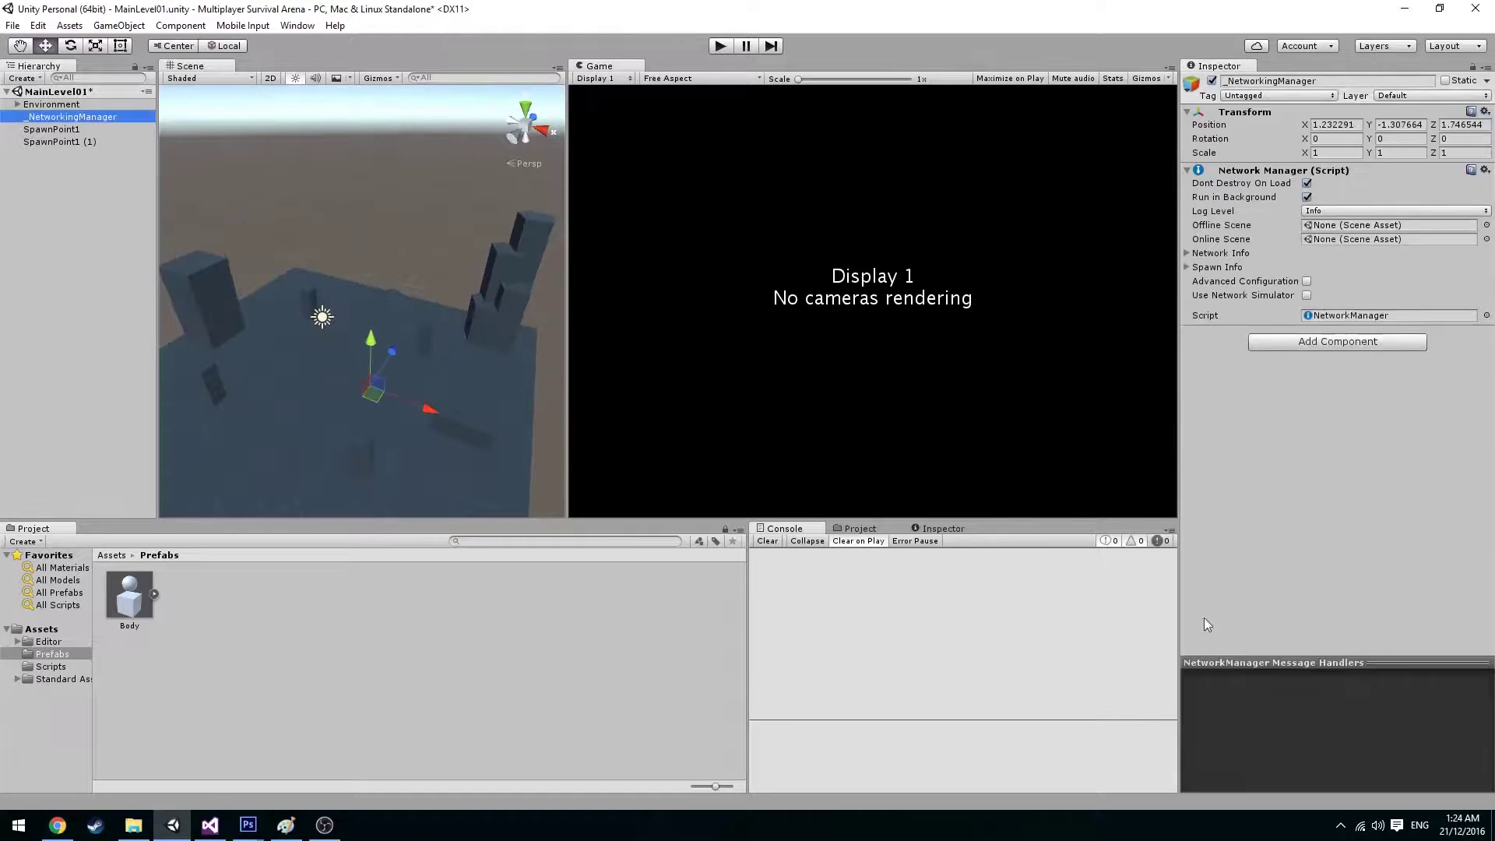
{"action": "left_click", "coordinate": [1289, 341]}
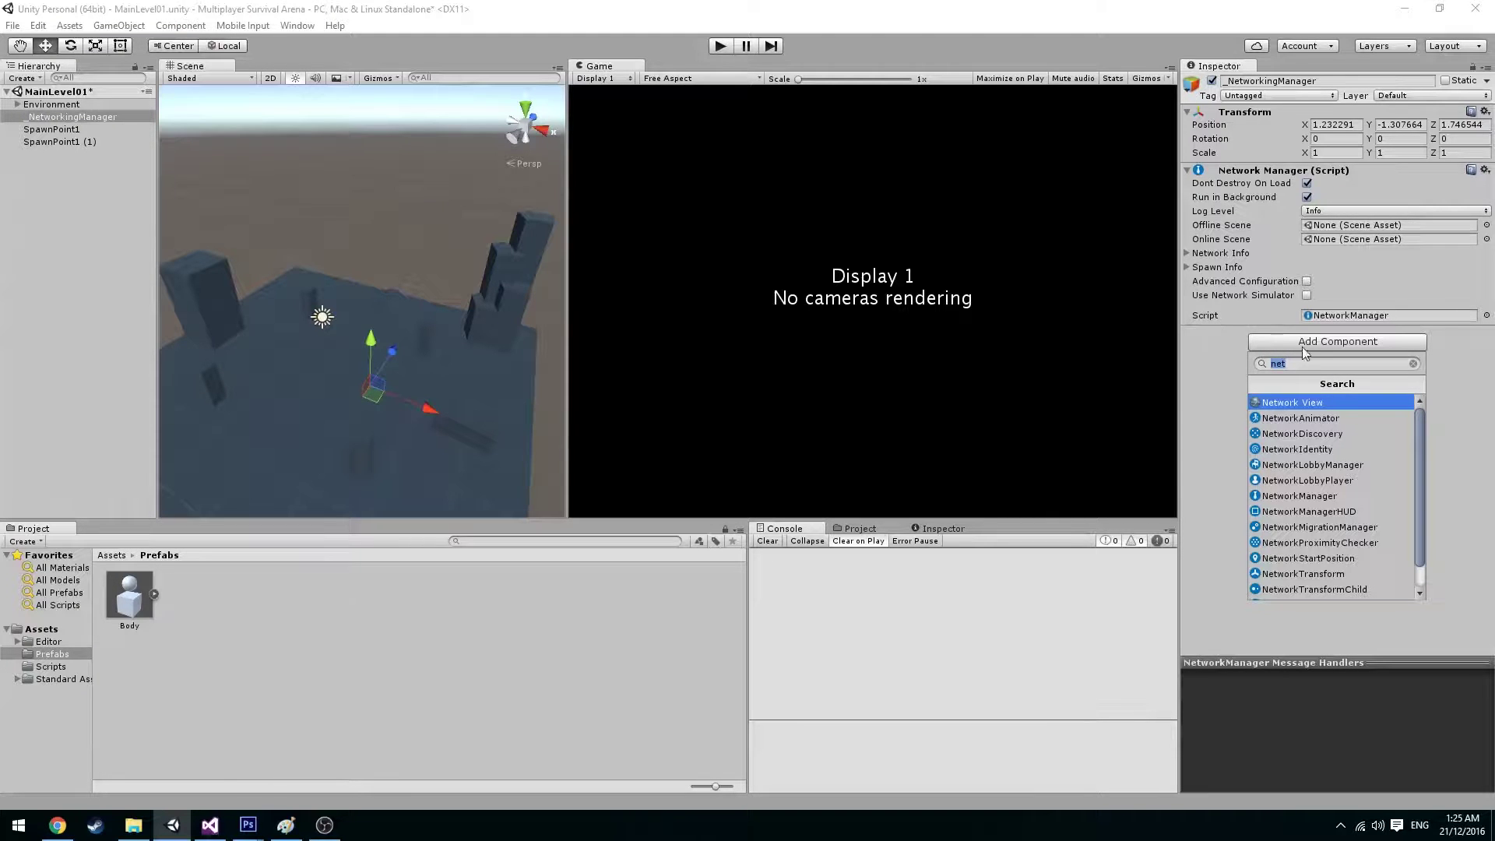
{"action": "left_click", "coordinate": [1321, 512]}
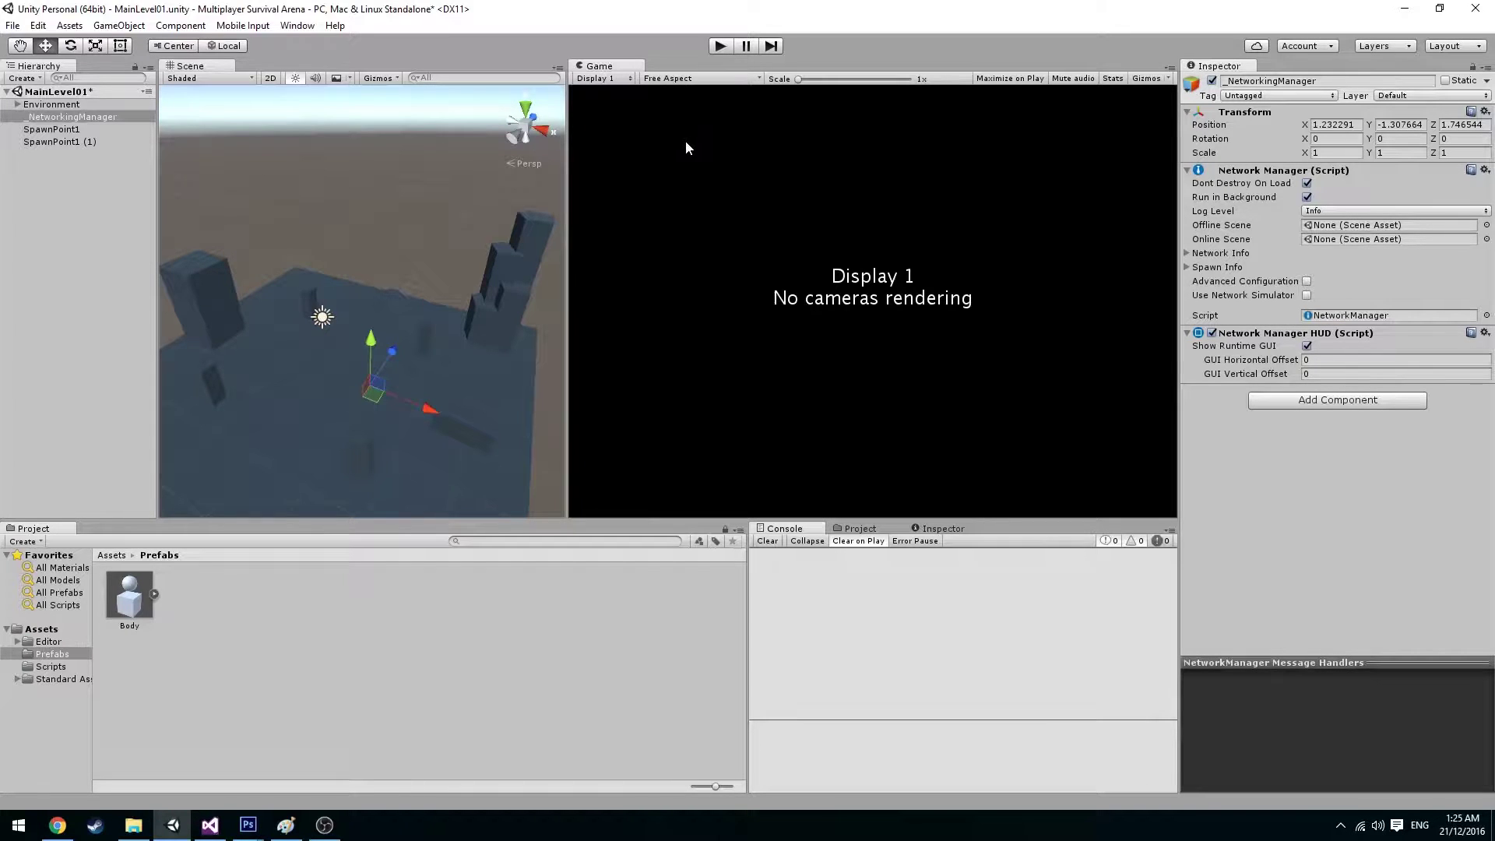
- Save the scene and include the open MainLevel01 scene in the build settings
{"action": "left_click", "coordinate": [90, 232]}
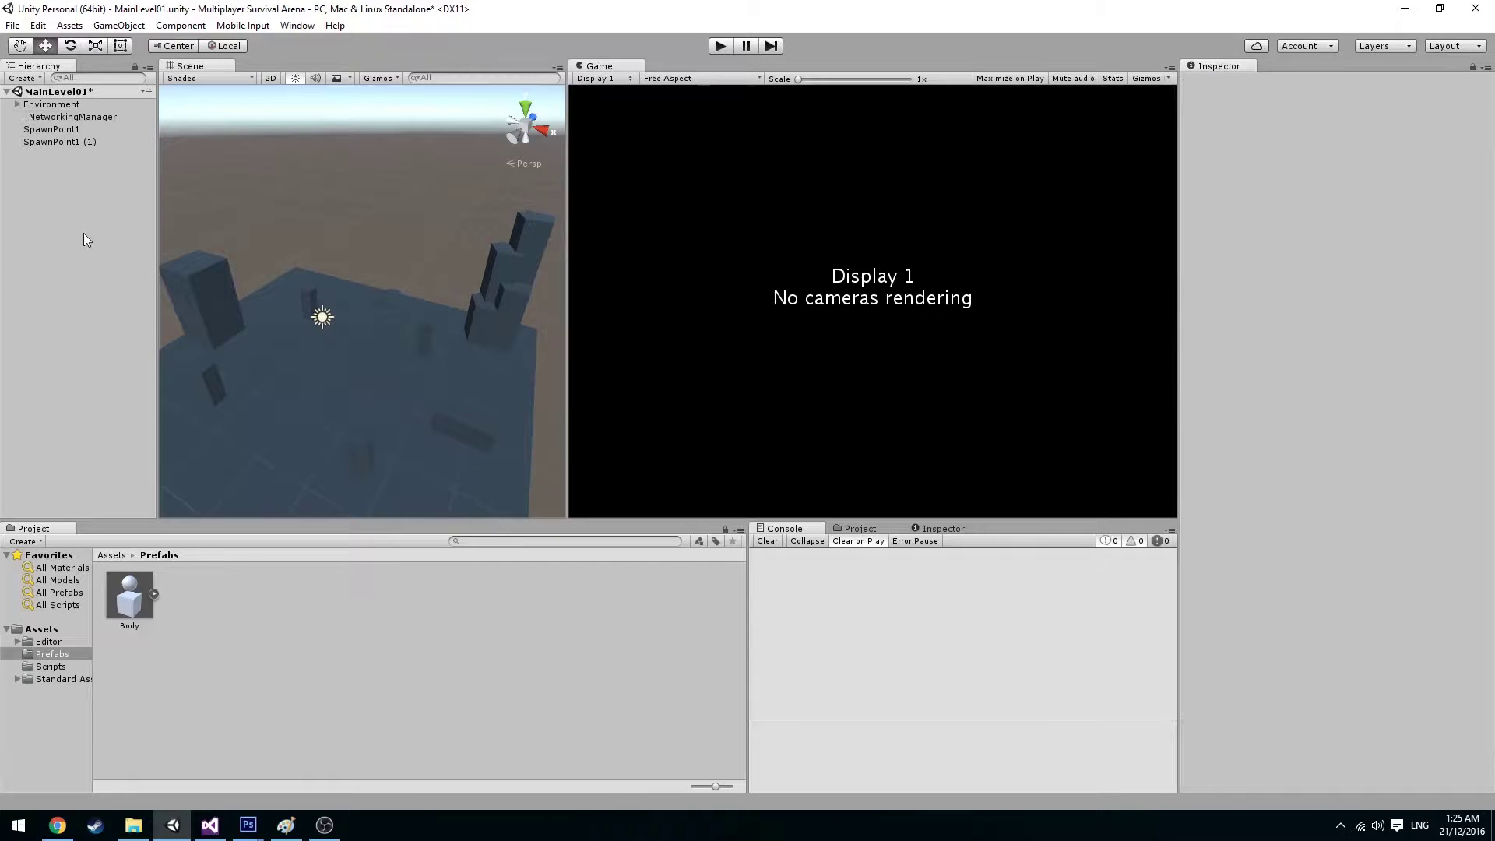
{"action": "key", "text": "ctrl+s"}
{"action": "left_click", "coordinate": [38, 25]}
{"action": "mouse_move", "coordinate": [21, 27]}
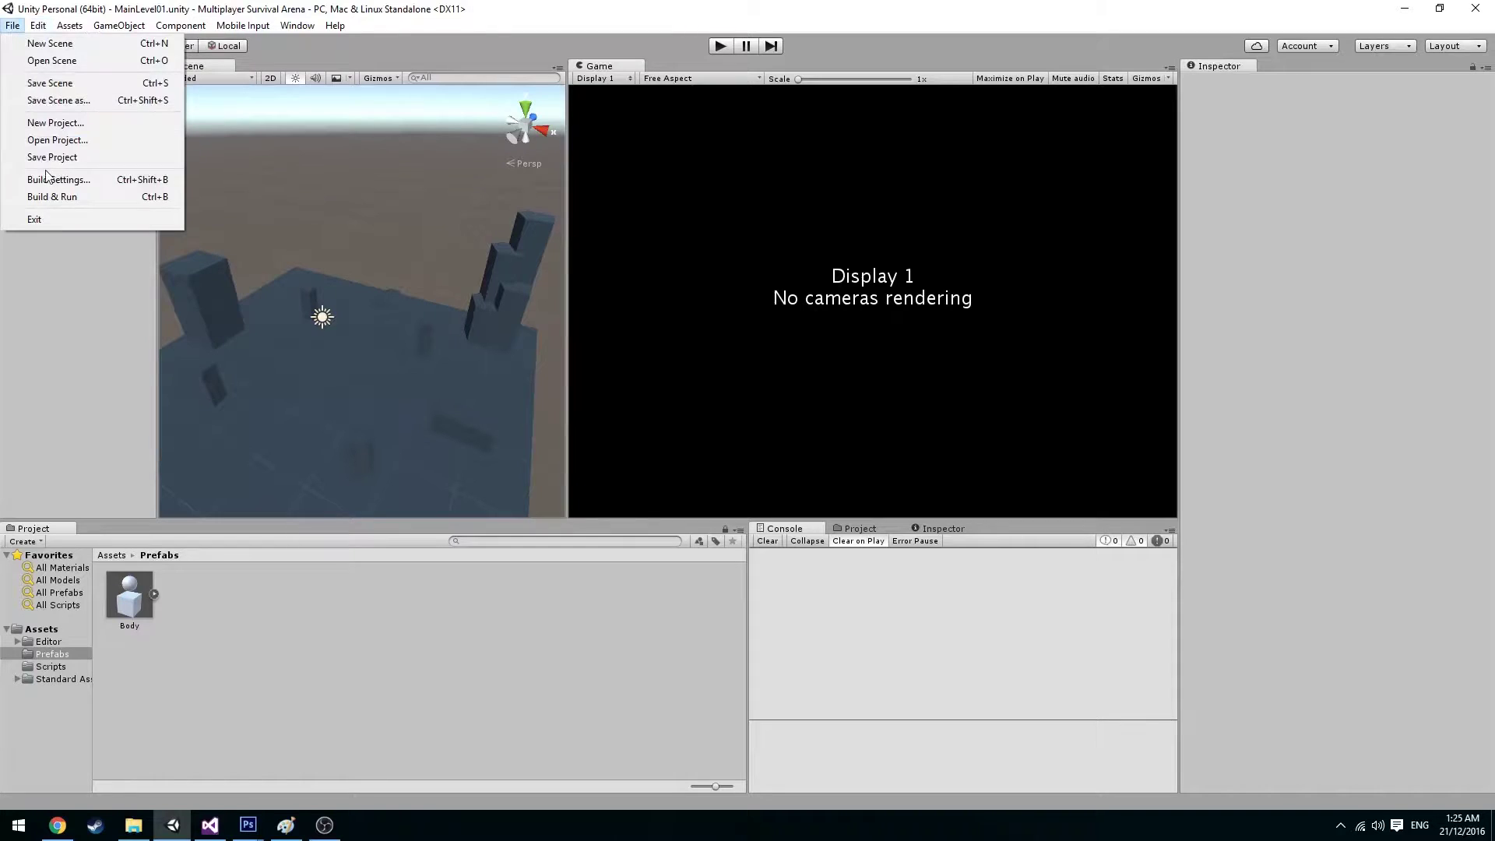
{"action": "left_click", "coordinate": [65, 186]}
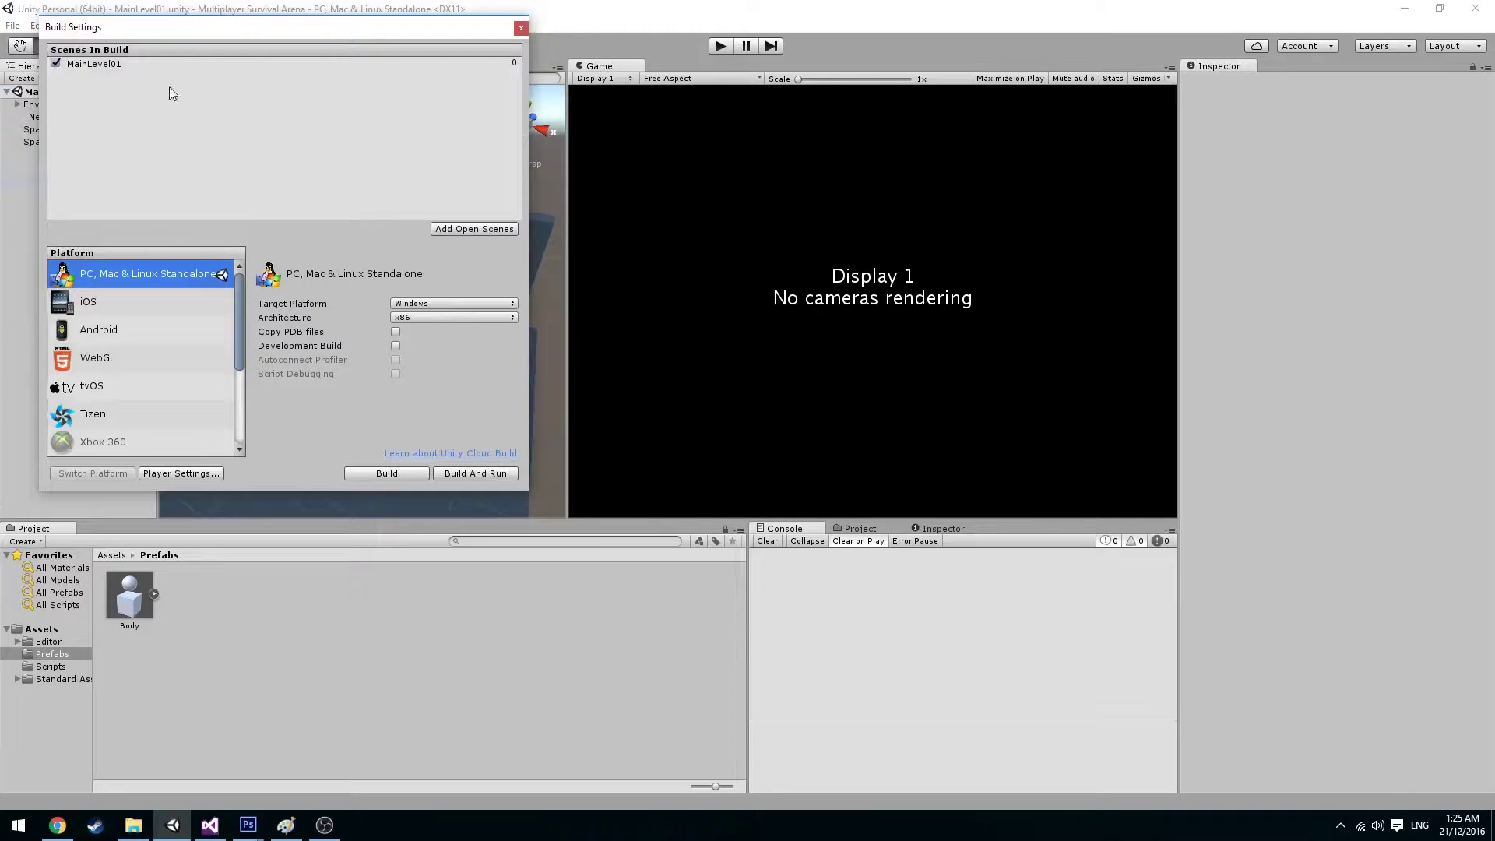
{"action": "left_click", "coordinate": [464, 232]}
- Build and run the game, saving the executable as TestBuild1 in a new Builds folder inside the project folder
{"action": "left_click", "coordinate": [464, 474]}
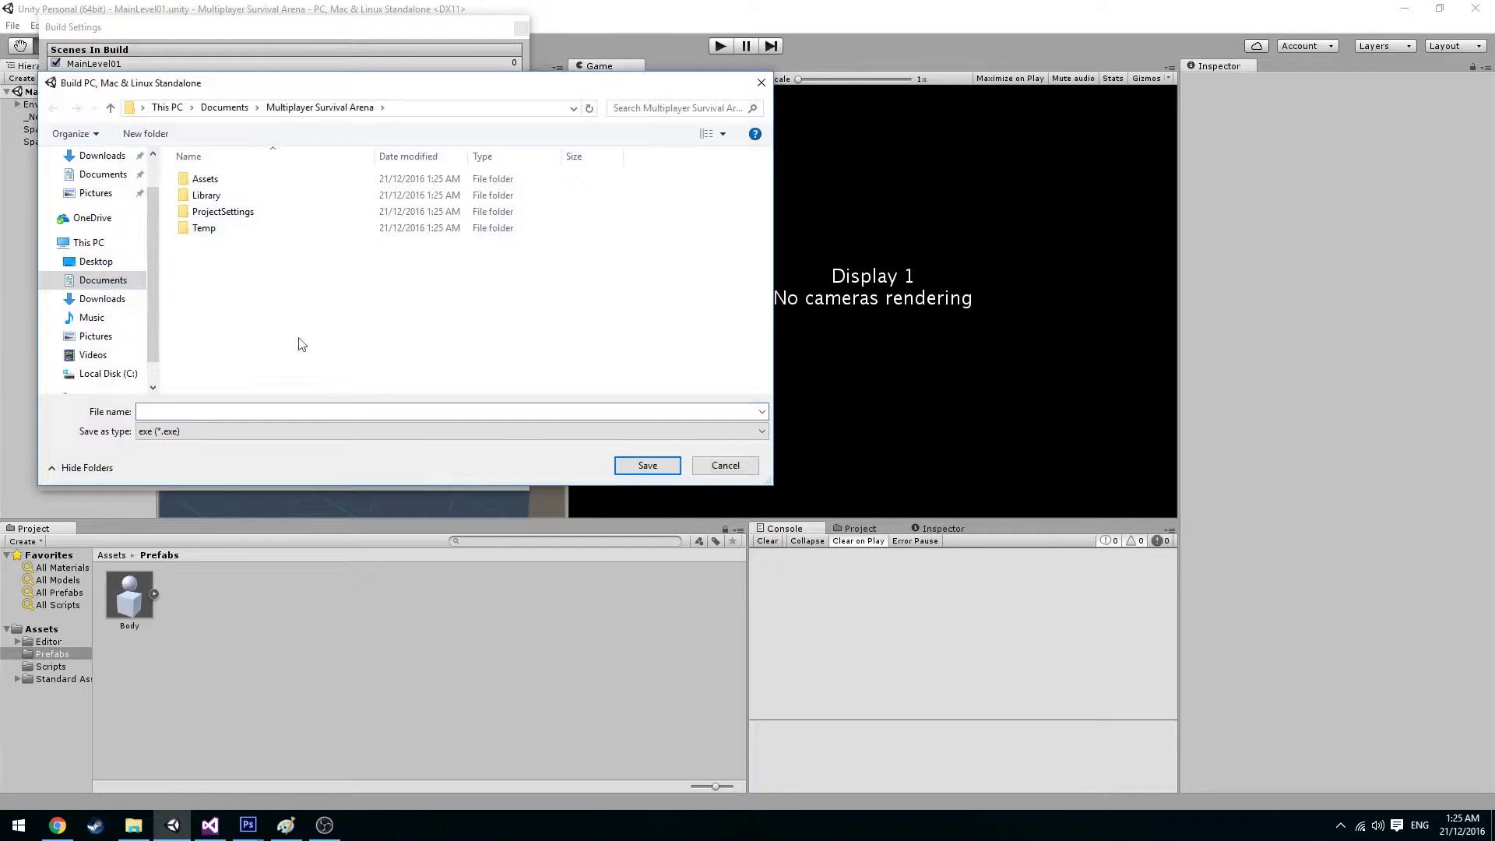
{"action": "left_click", "coordinate": [152, 137]}
{"action": "type", "text": "Builds"}
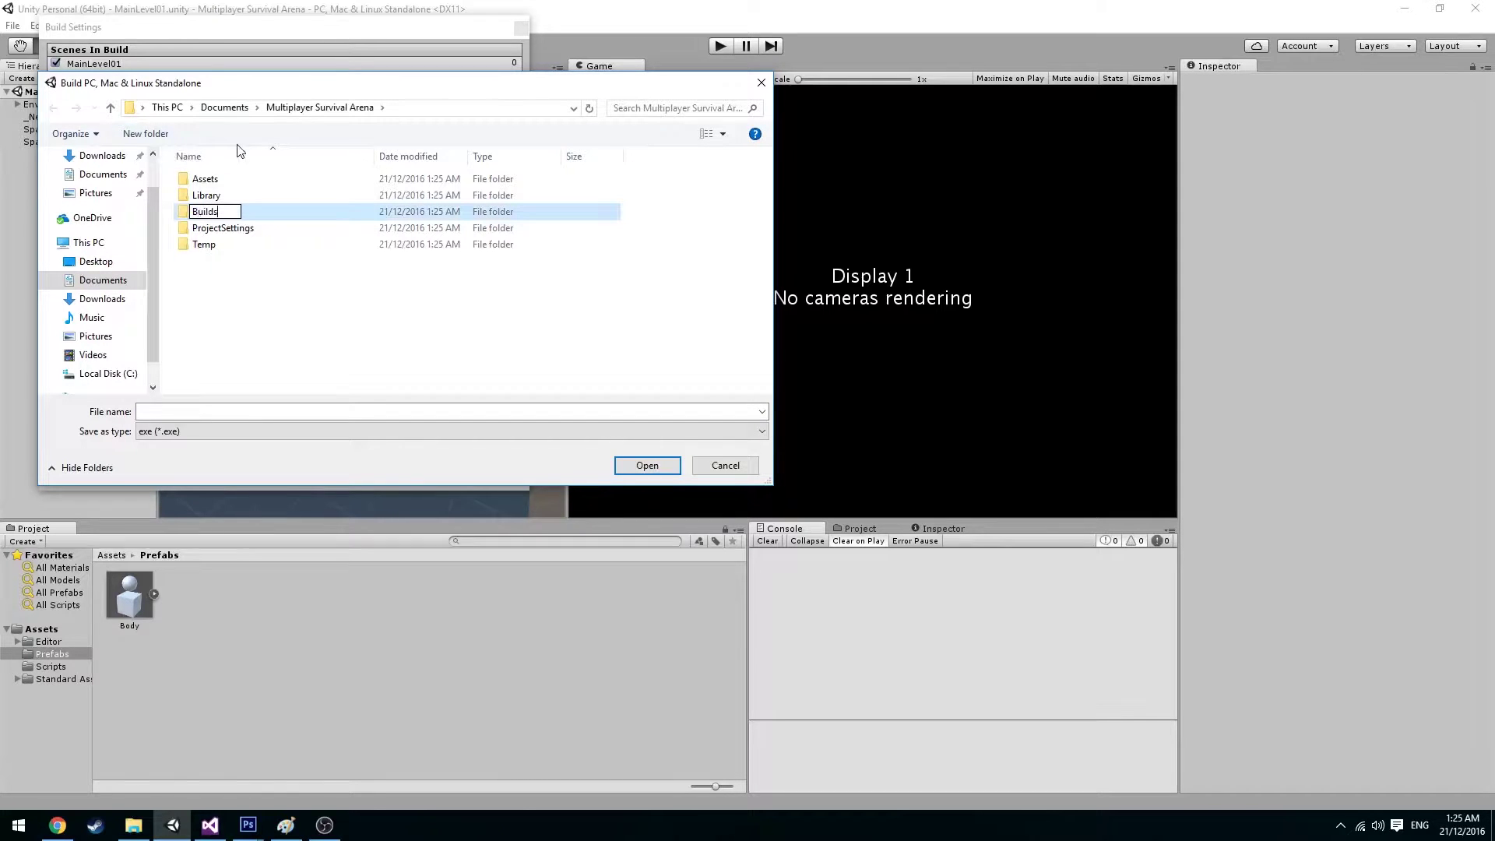
{"action": "key", "text": "Return"}
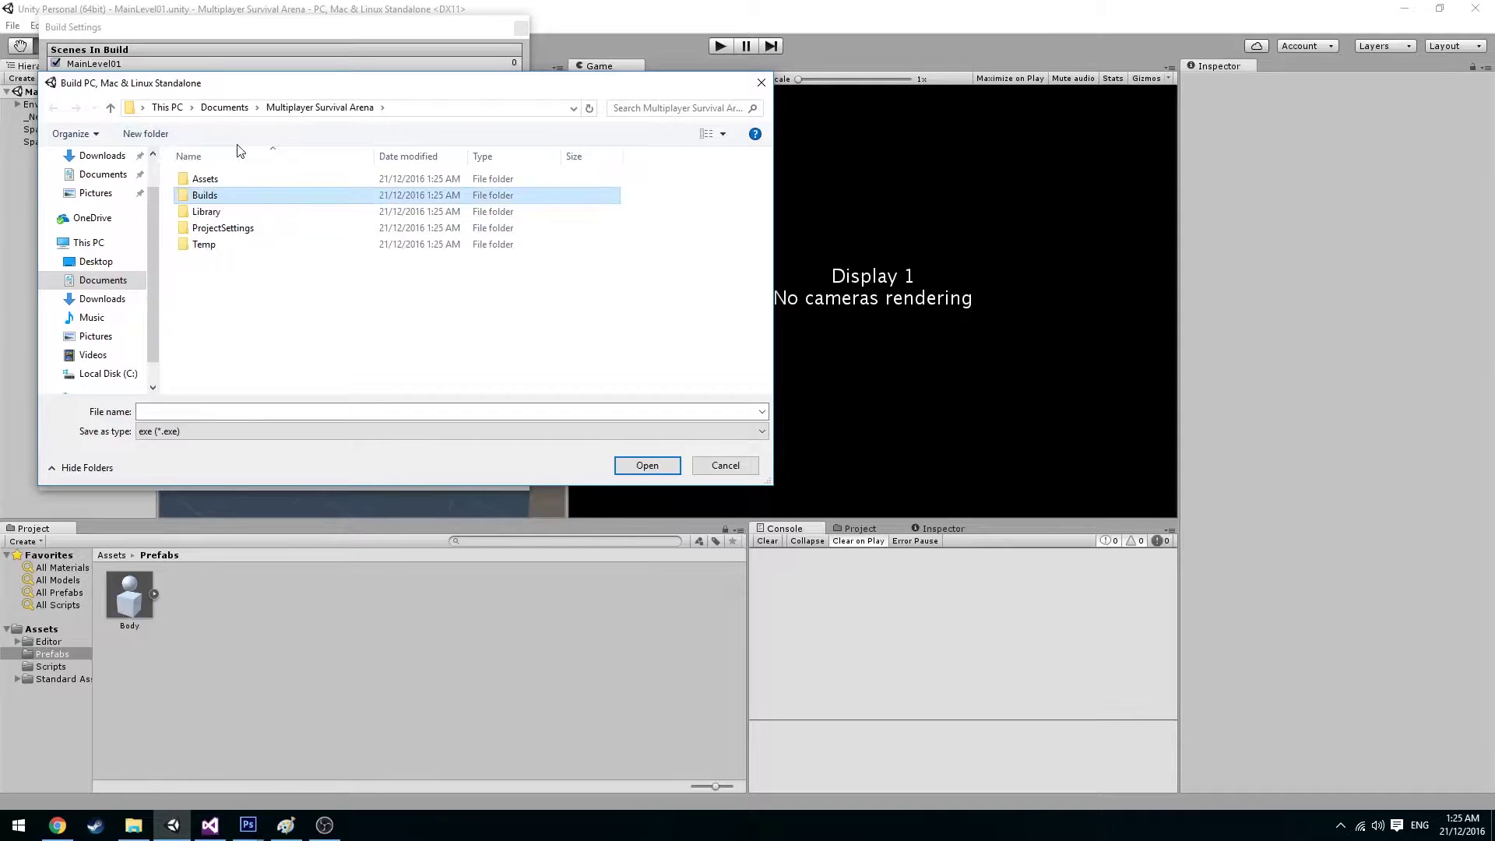
{"action": "double_click", "coordinate": [235, 196]}
{"action": "left_click", "coordinate": [183, 412]}
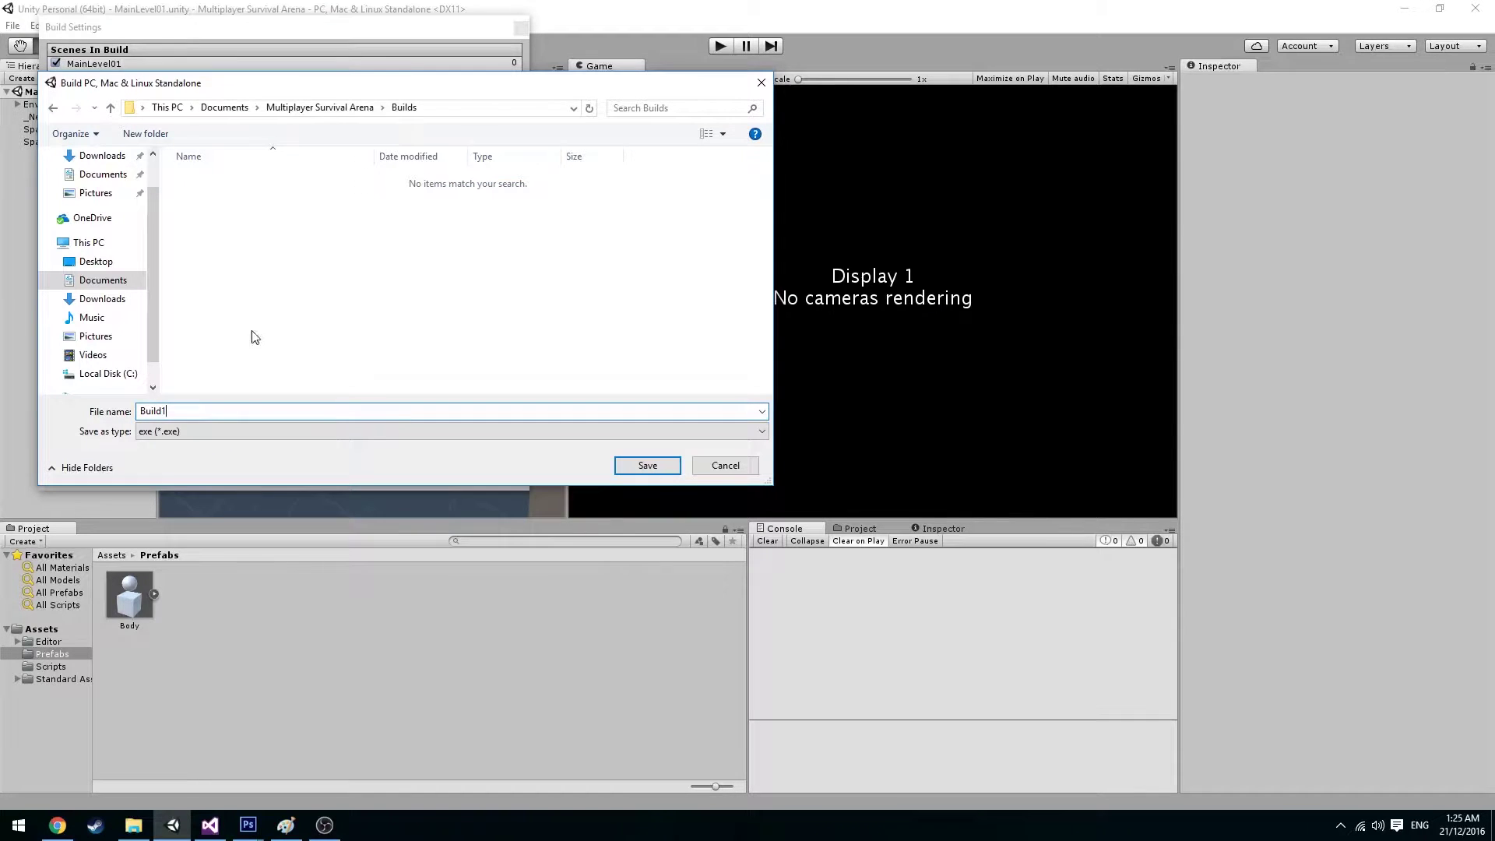
{"action": "type", "text": "Test"}
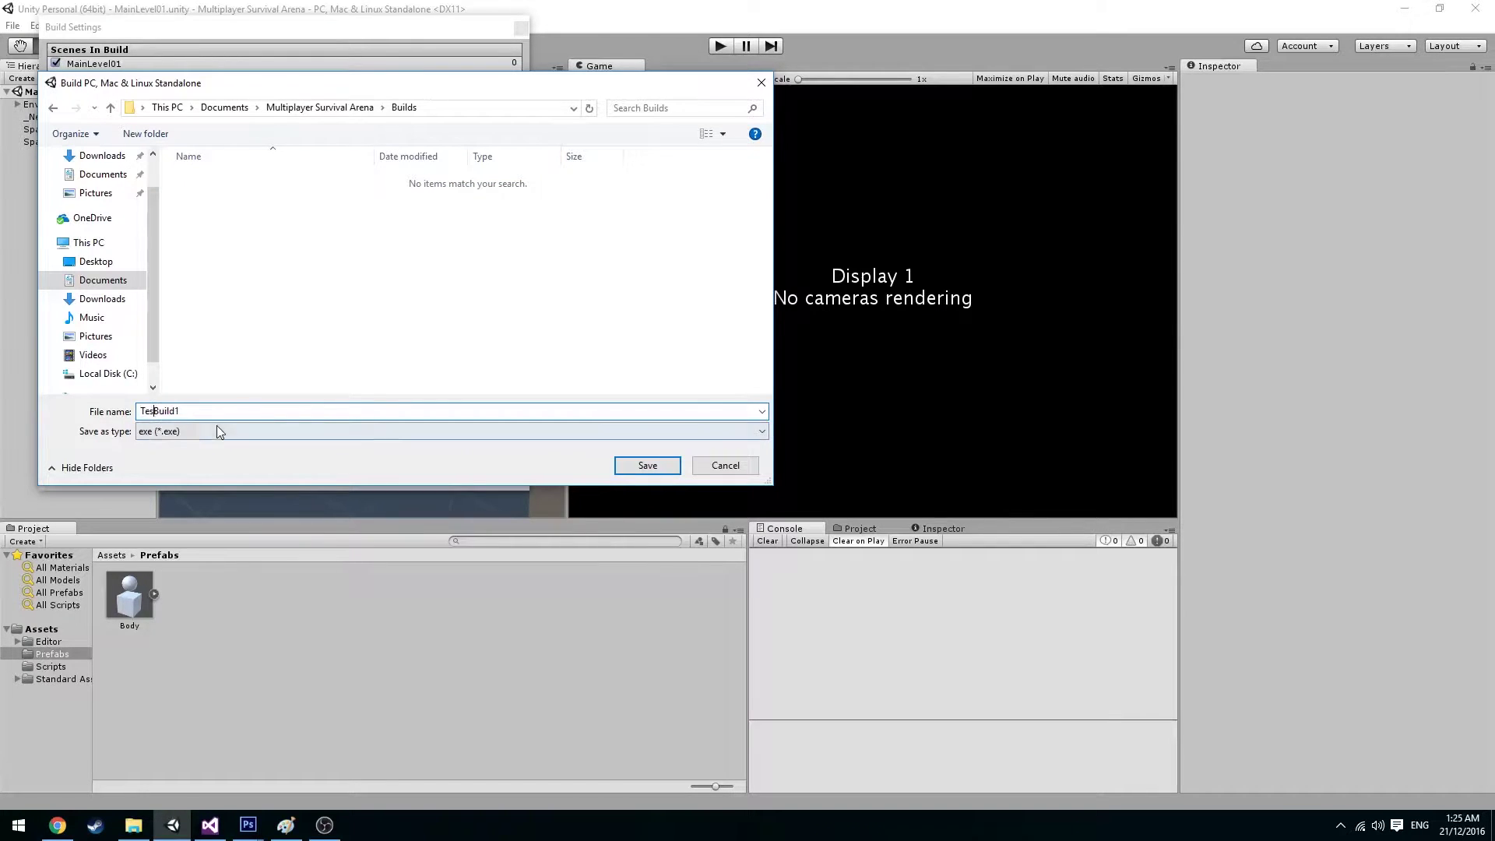
{"action": "left_click", "coordinate": [647, 467]}
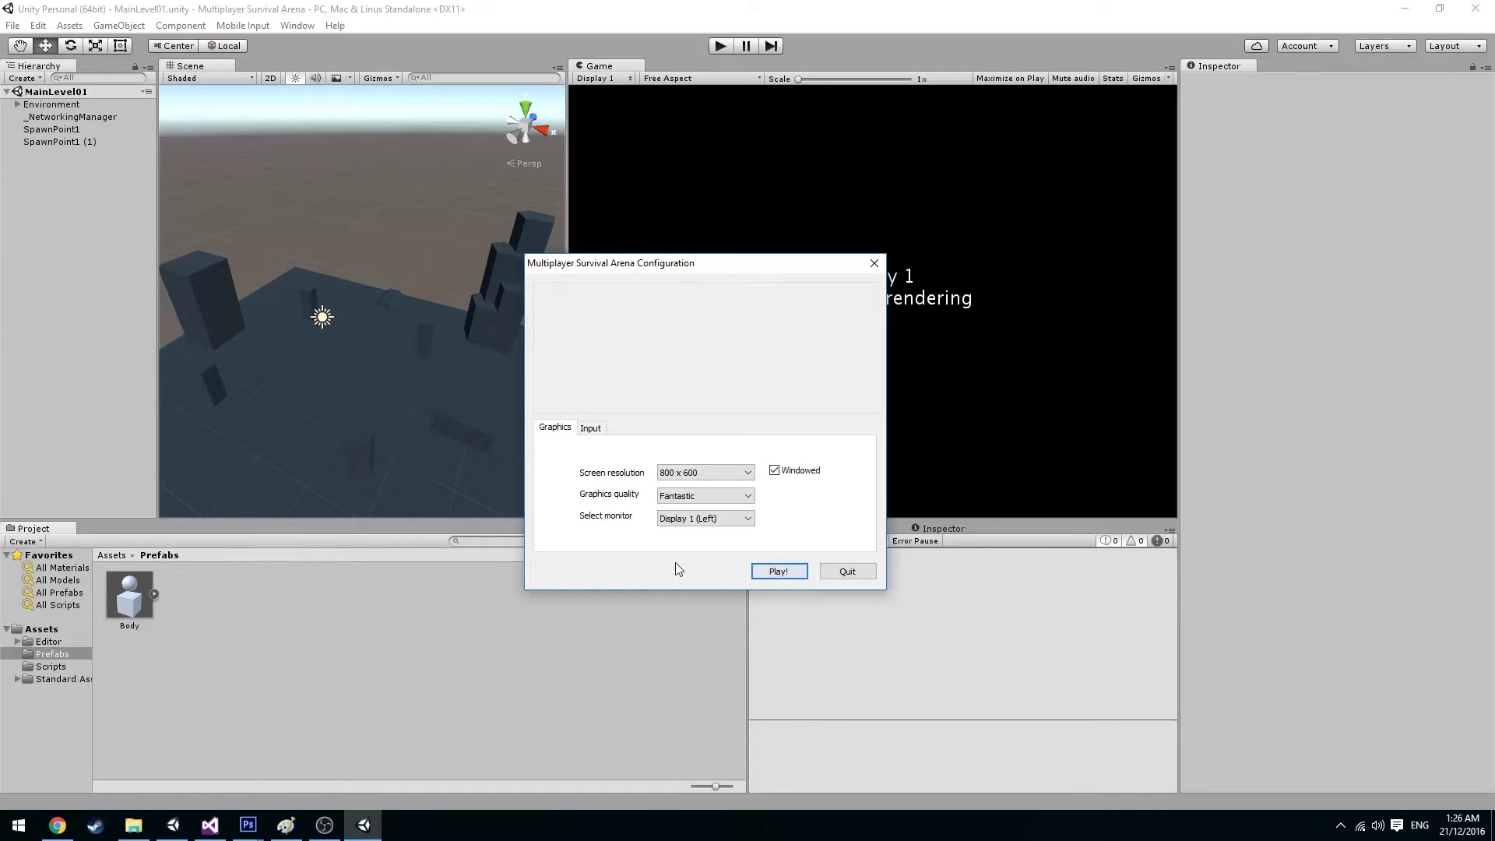
- Launch the built game in its 800 x 600 window, move the window aside and start a LAN host
{"action": "left_click", "coordinate": [779, 573]}
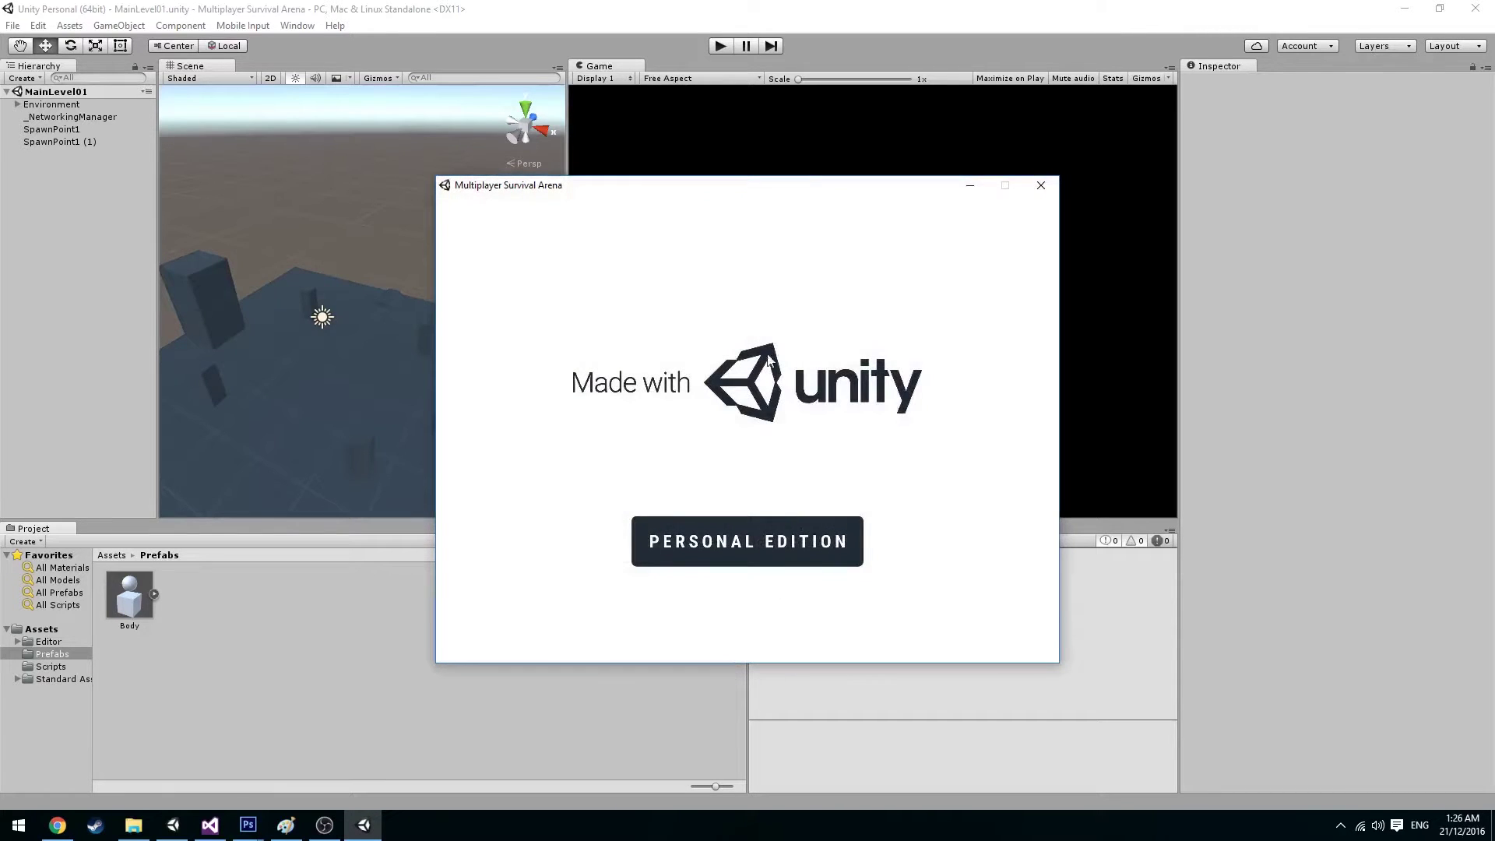
{"action": "left_click_drag", "start_coordinate": [715, 189], "coordinate": [310, 93]}
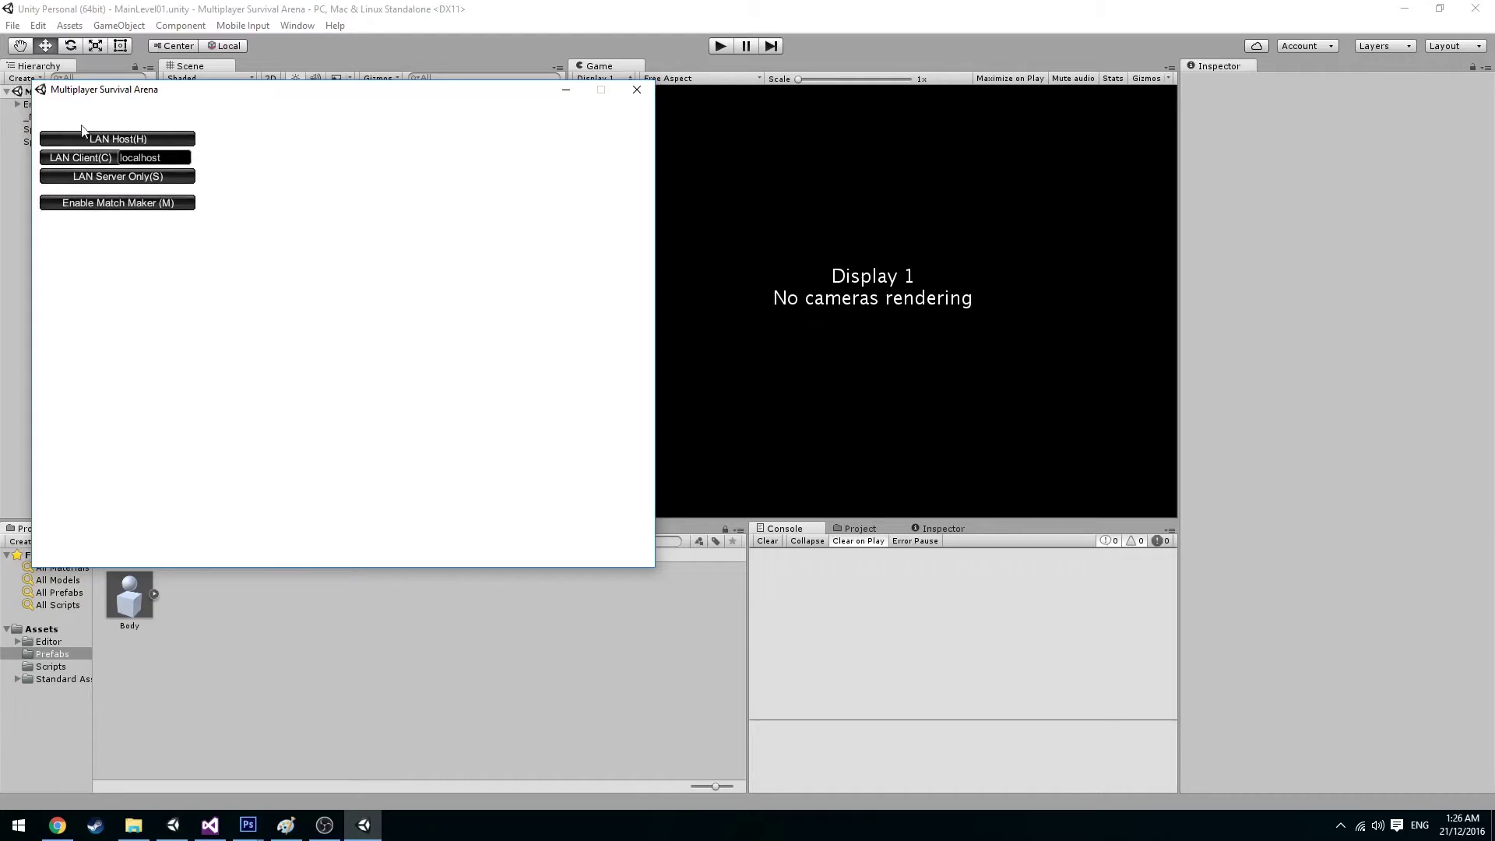
{"action": "left_click", "coordinate": [130, 142]}
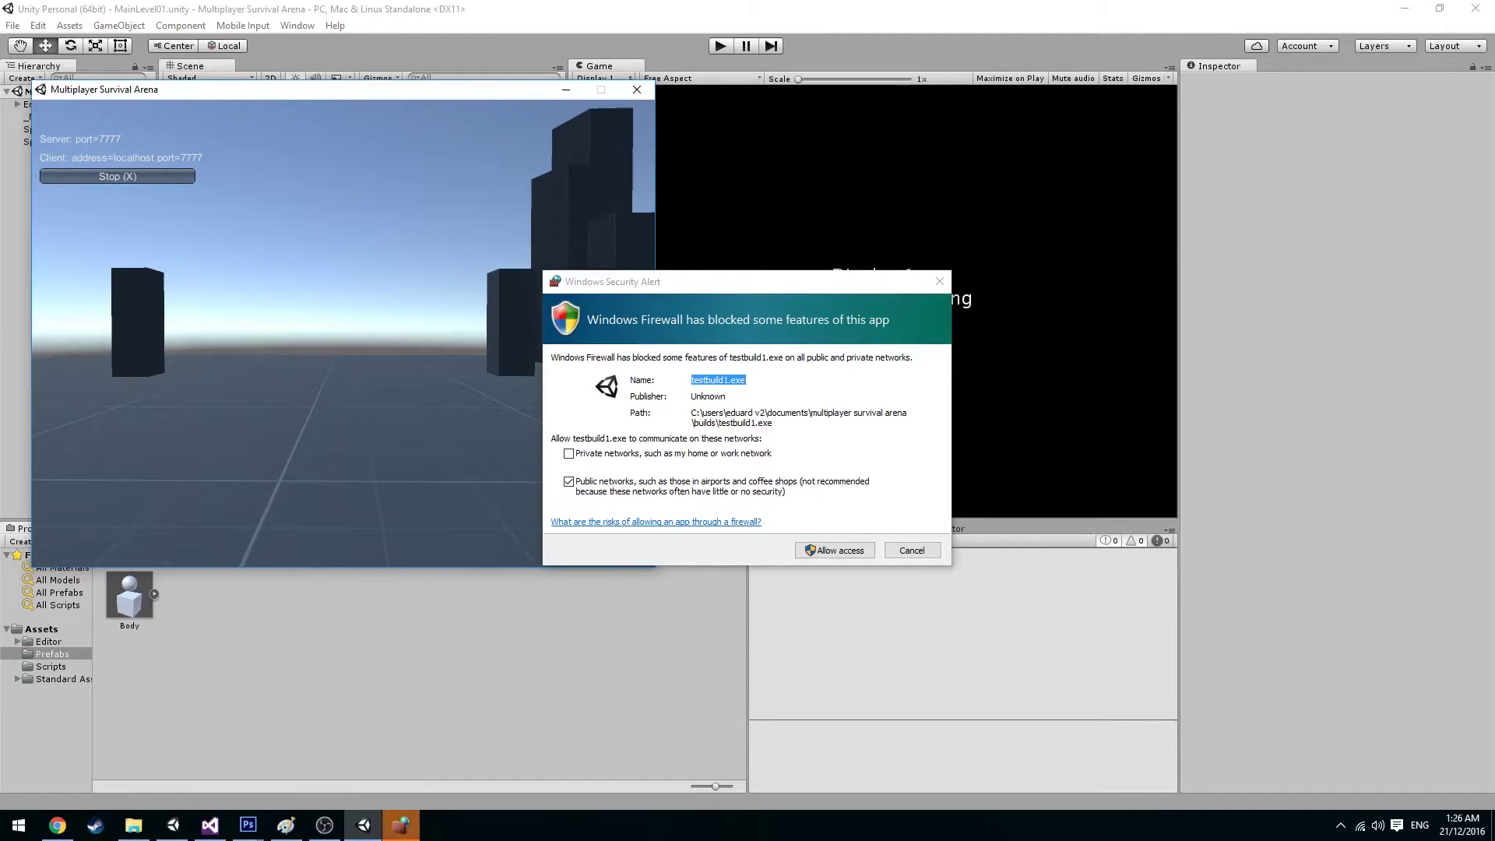
- Allow testbuild1.exe through the firewall on private networks as well, and walk the host player around the arena
{"action": "key", "text": "alt+Tab"}
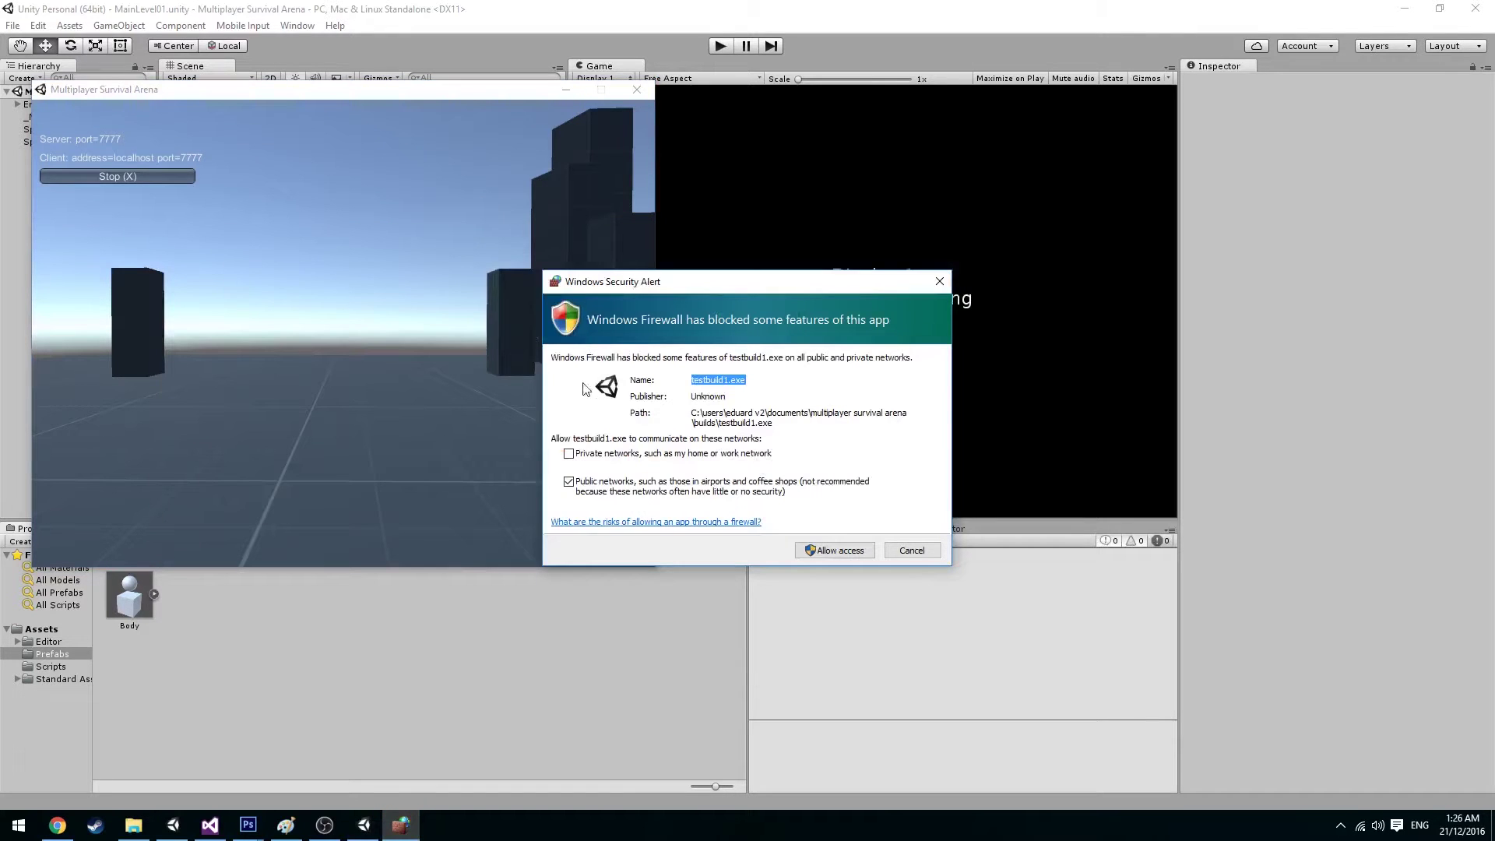
{"action": "left_click", "coordinate": [570, 454]}
{"action": "key", "text": "Return"}
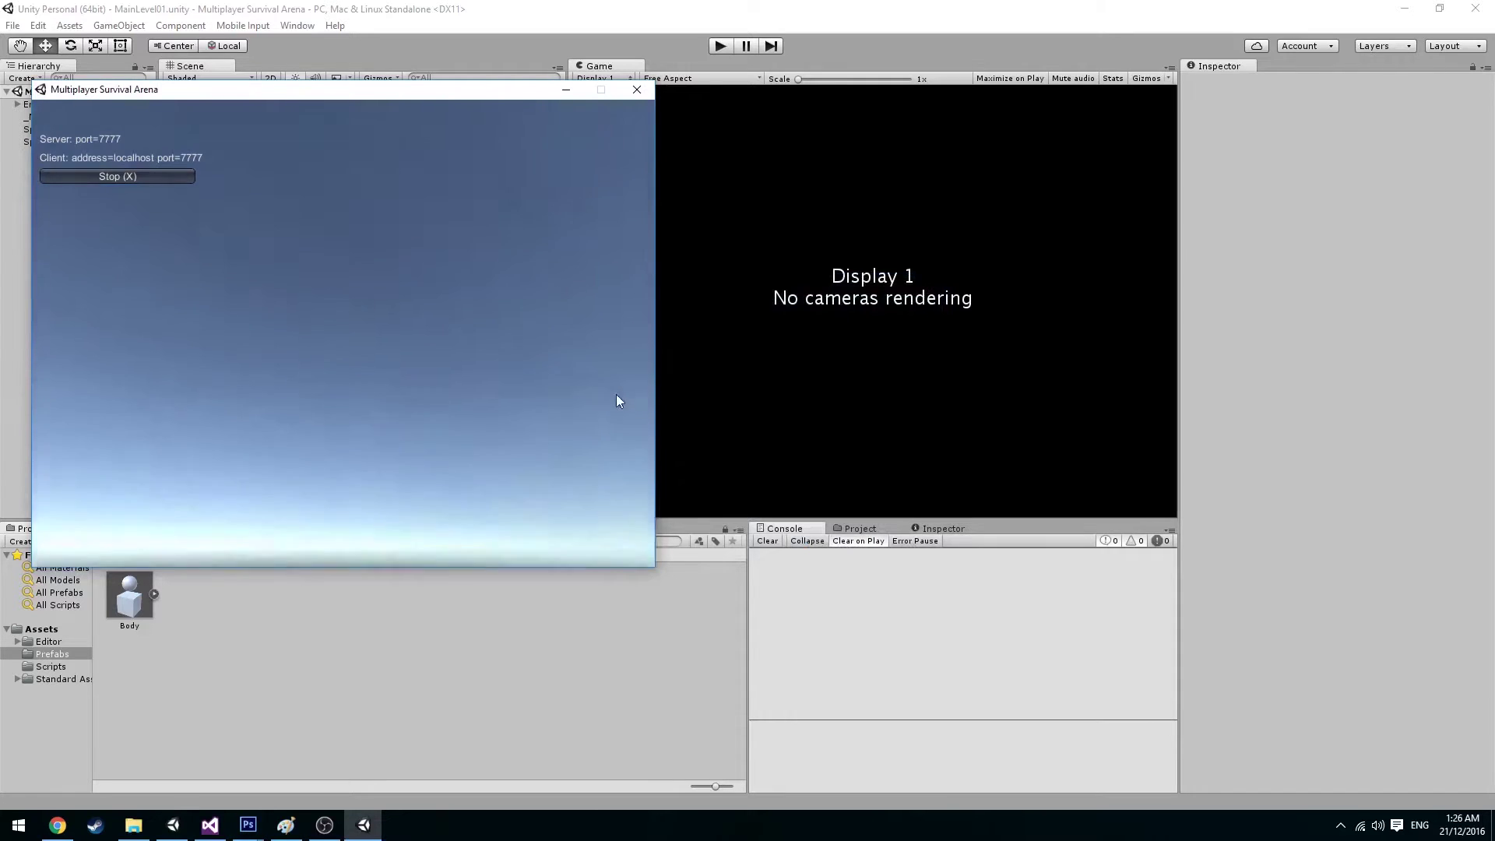
{"action": "key", "text": "w"}
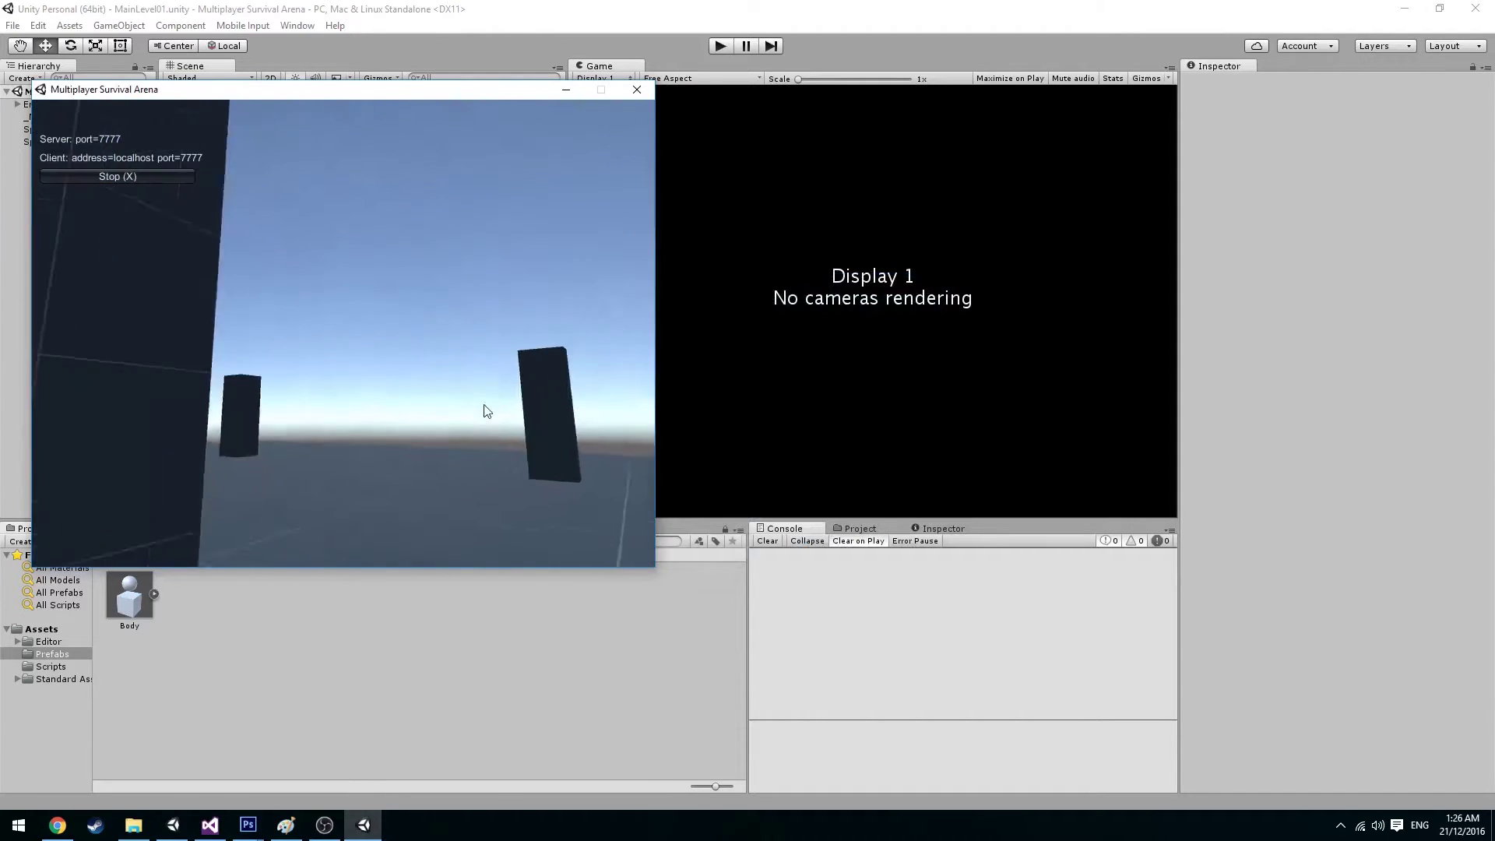
{"action": "key", "text": "w"}
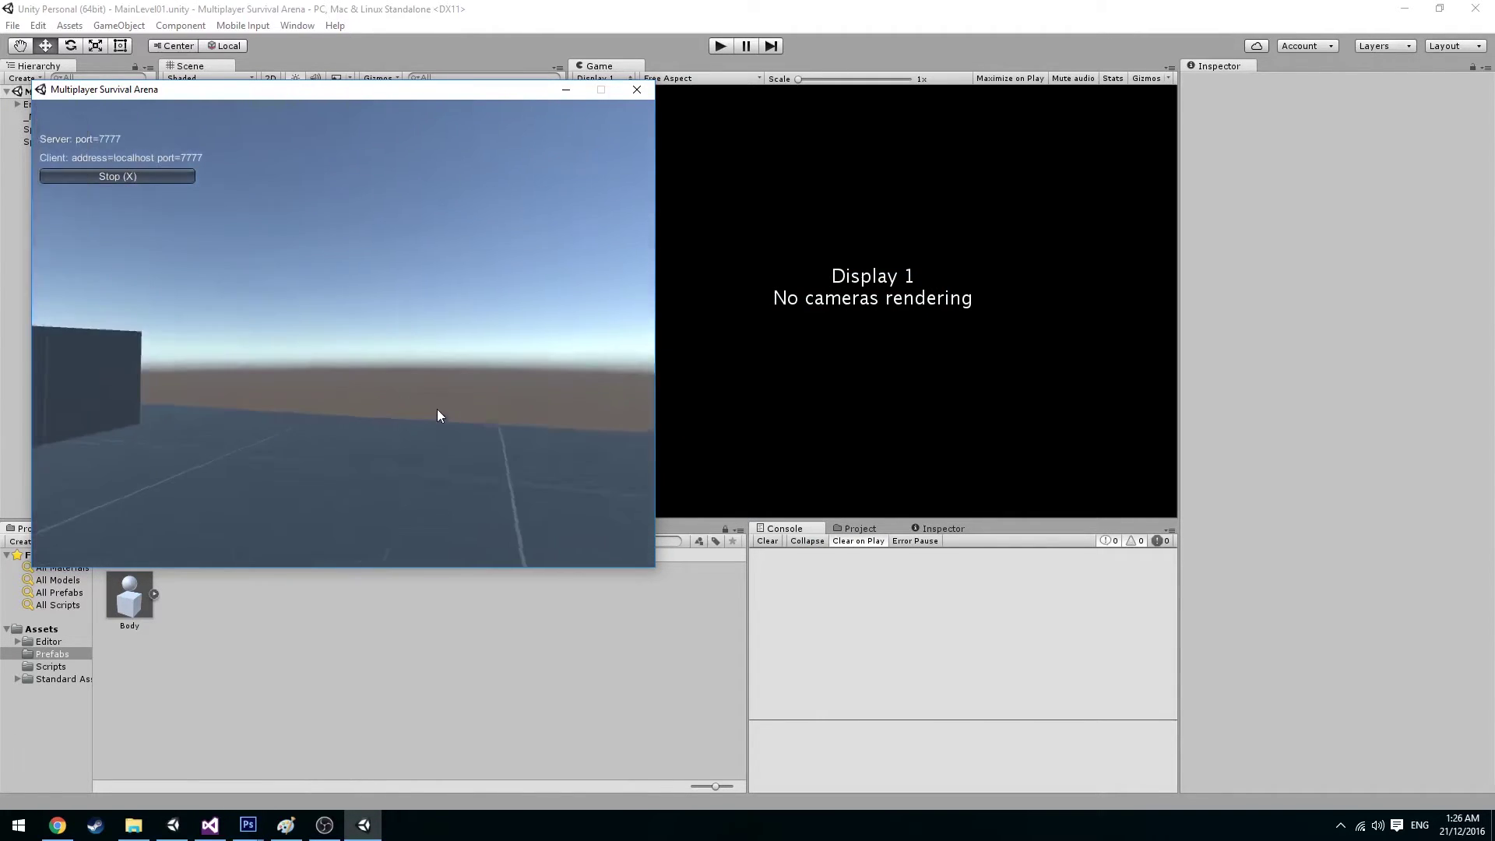
- Switch to the Unity editor, enter Play mode and join the localhost game as a LAN client
{"action": "key", "text": "alt+Tab"}
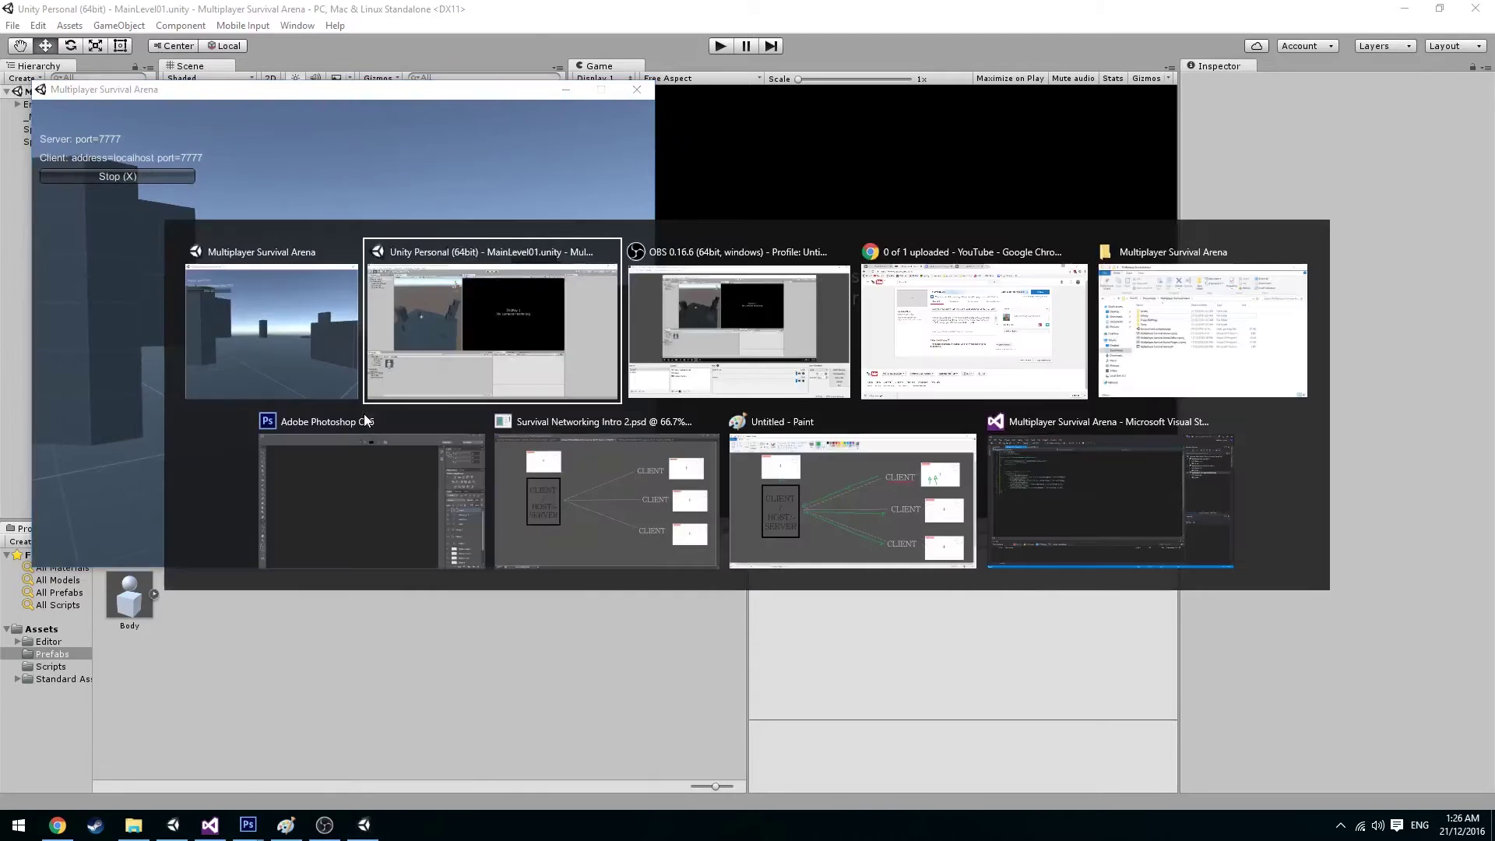
{"action": "left_click", "coordinate": [535, 30]}
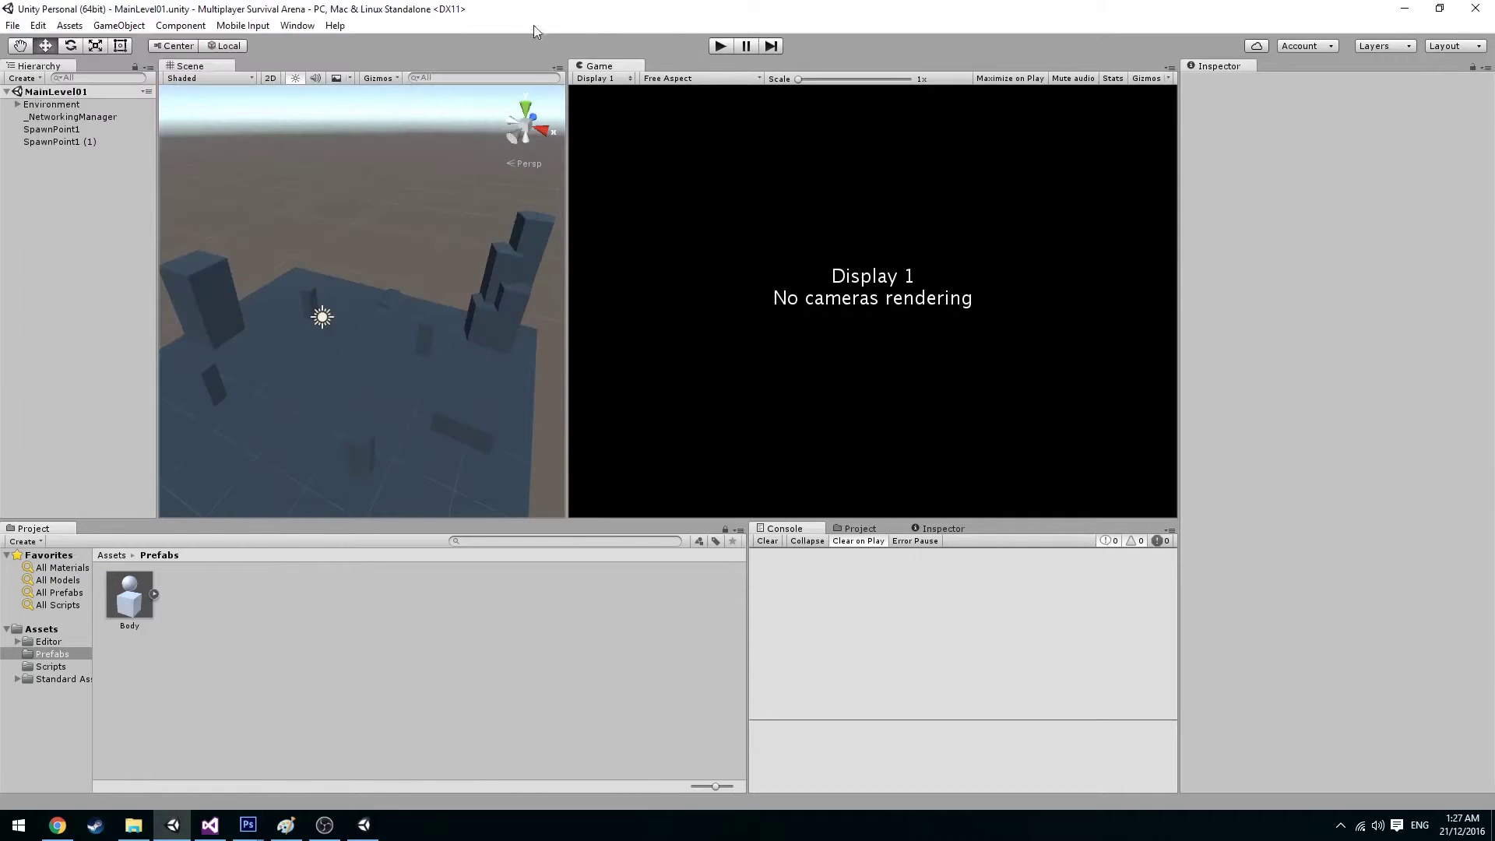
{"action": "left_click", "coordinate": [720, 45]}
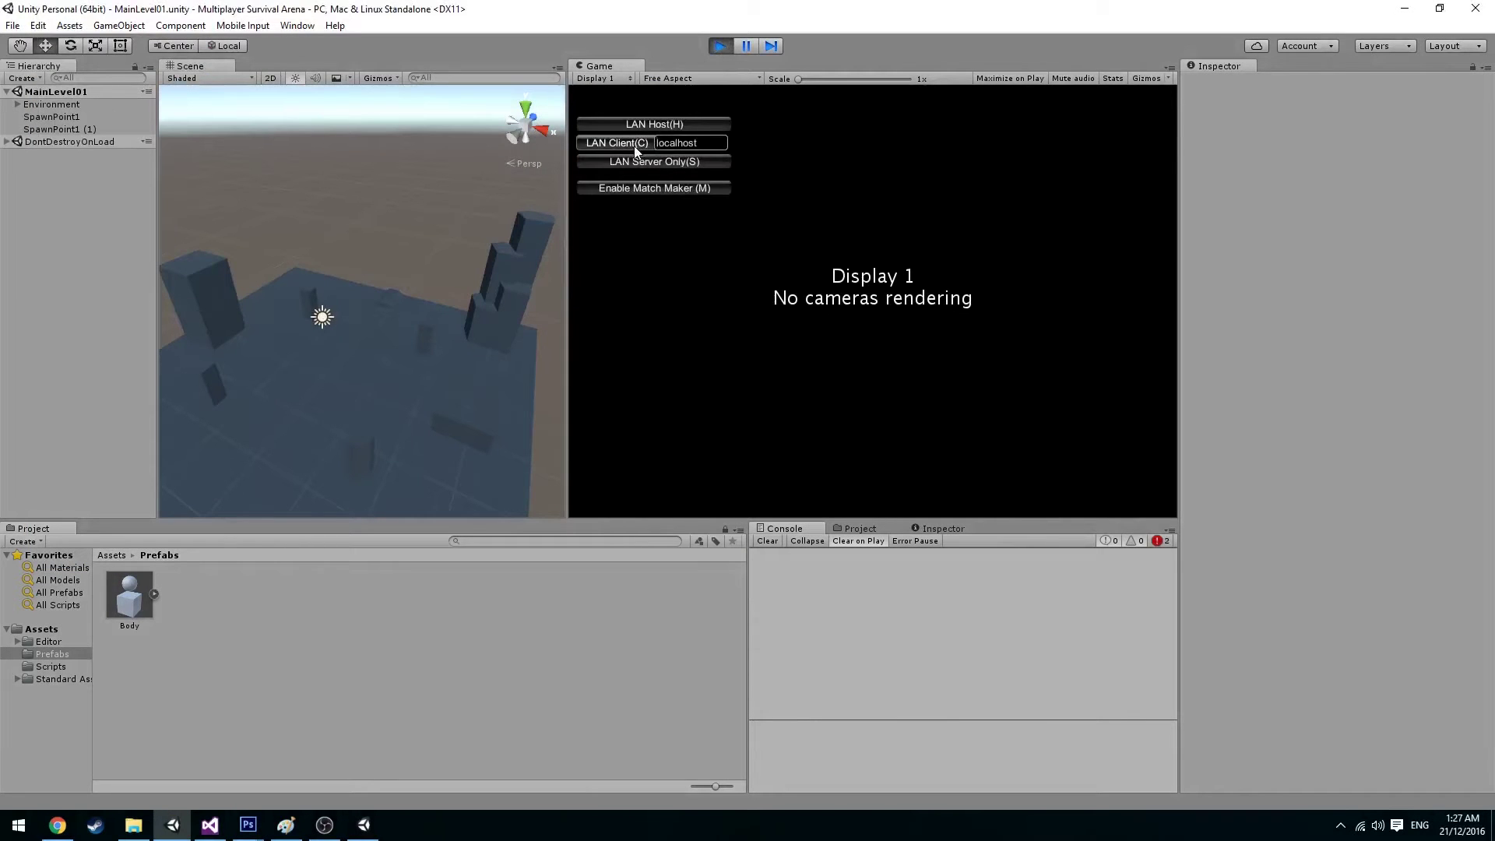
{"action": "left_click", "coordinate": [629, 147]}
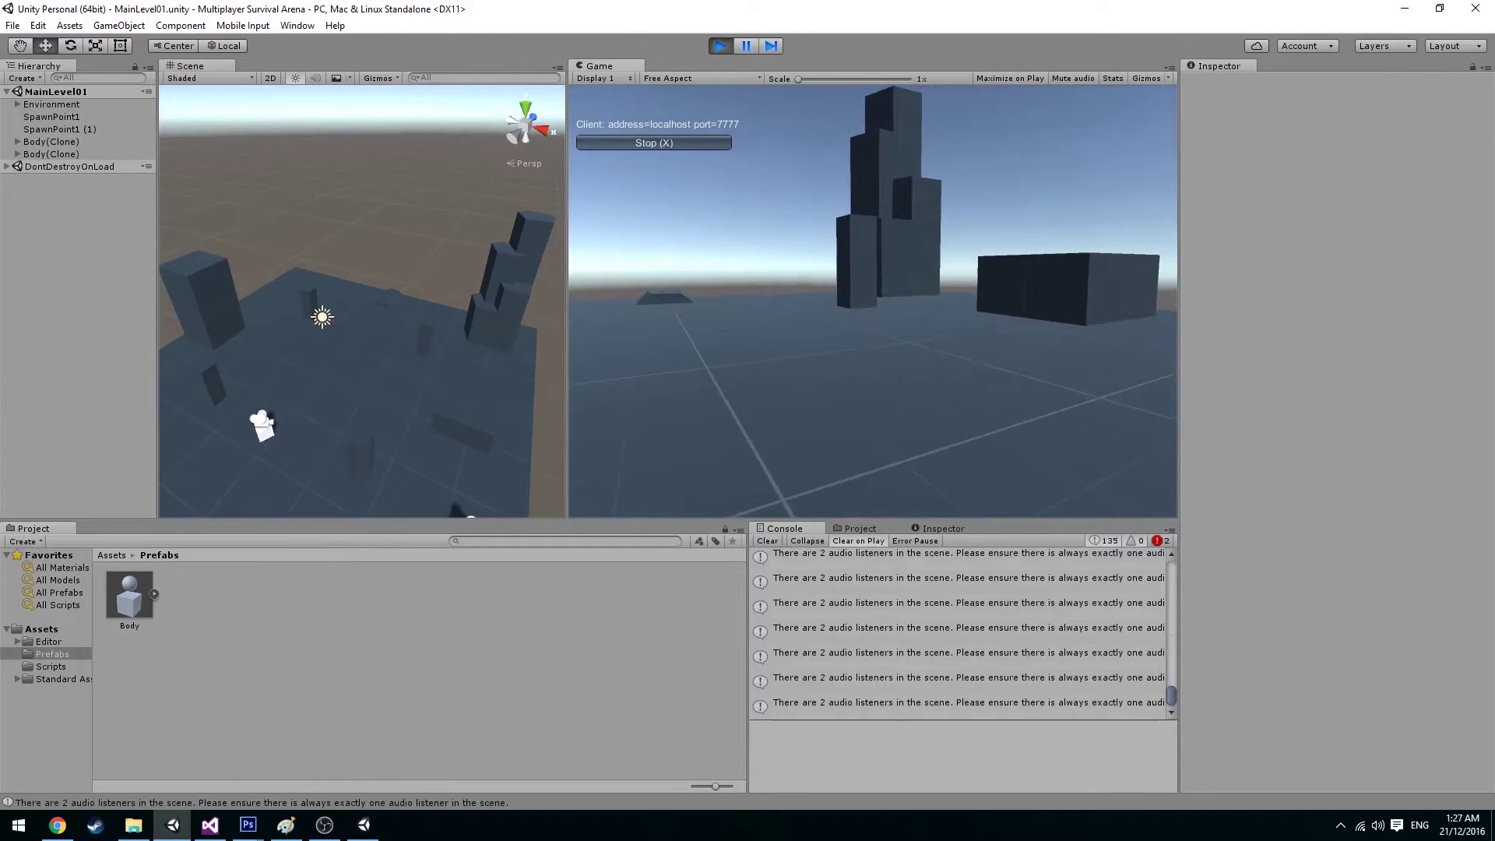
- Walk the client player around the arena to check how the controls affect both spawned Body players
{"action": "key", "text": "w"}
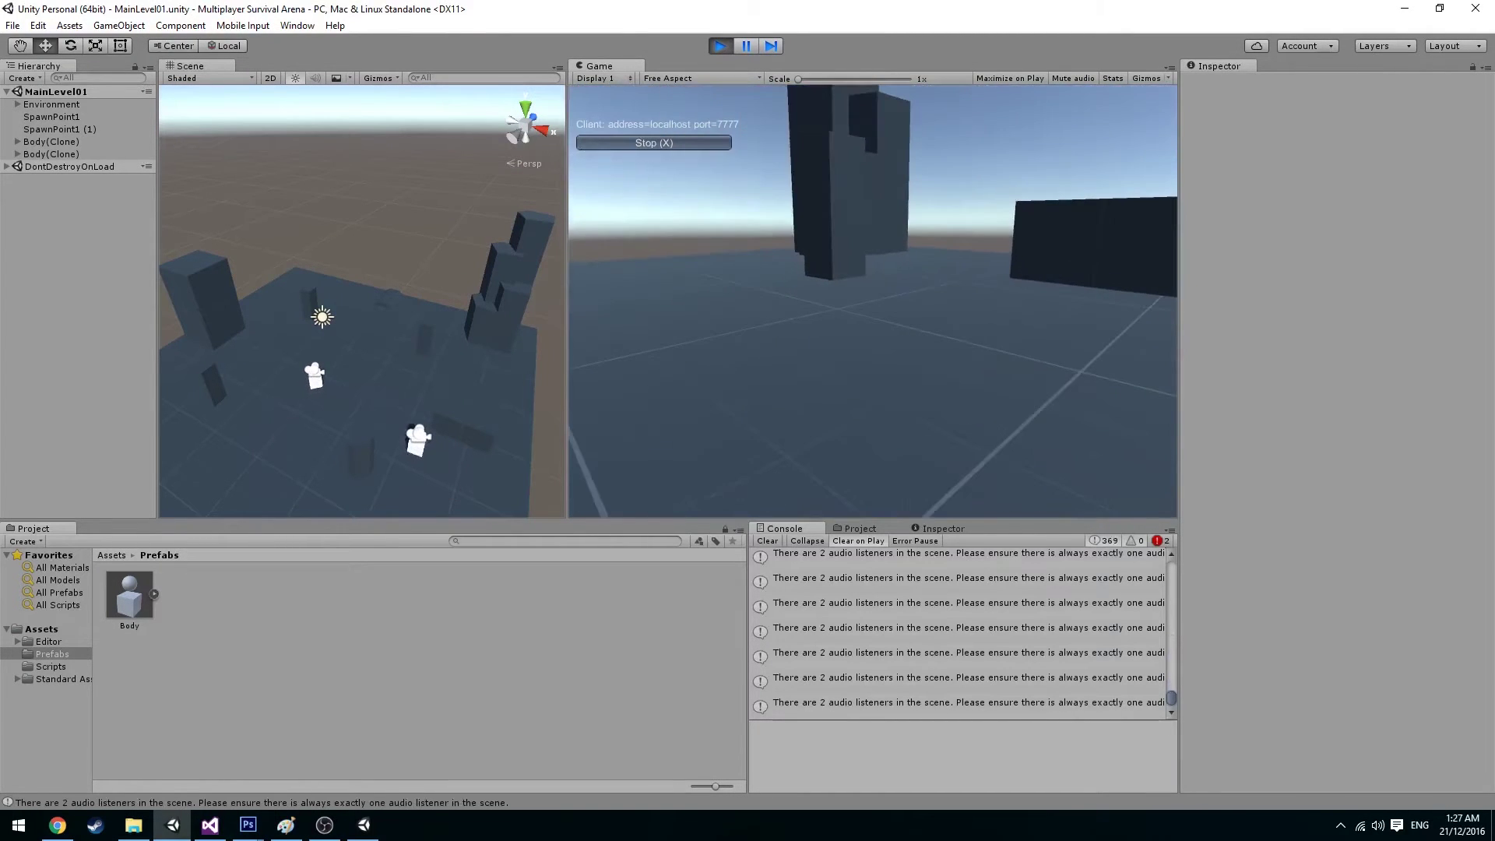
{"action": "key", "text": "w"}
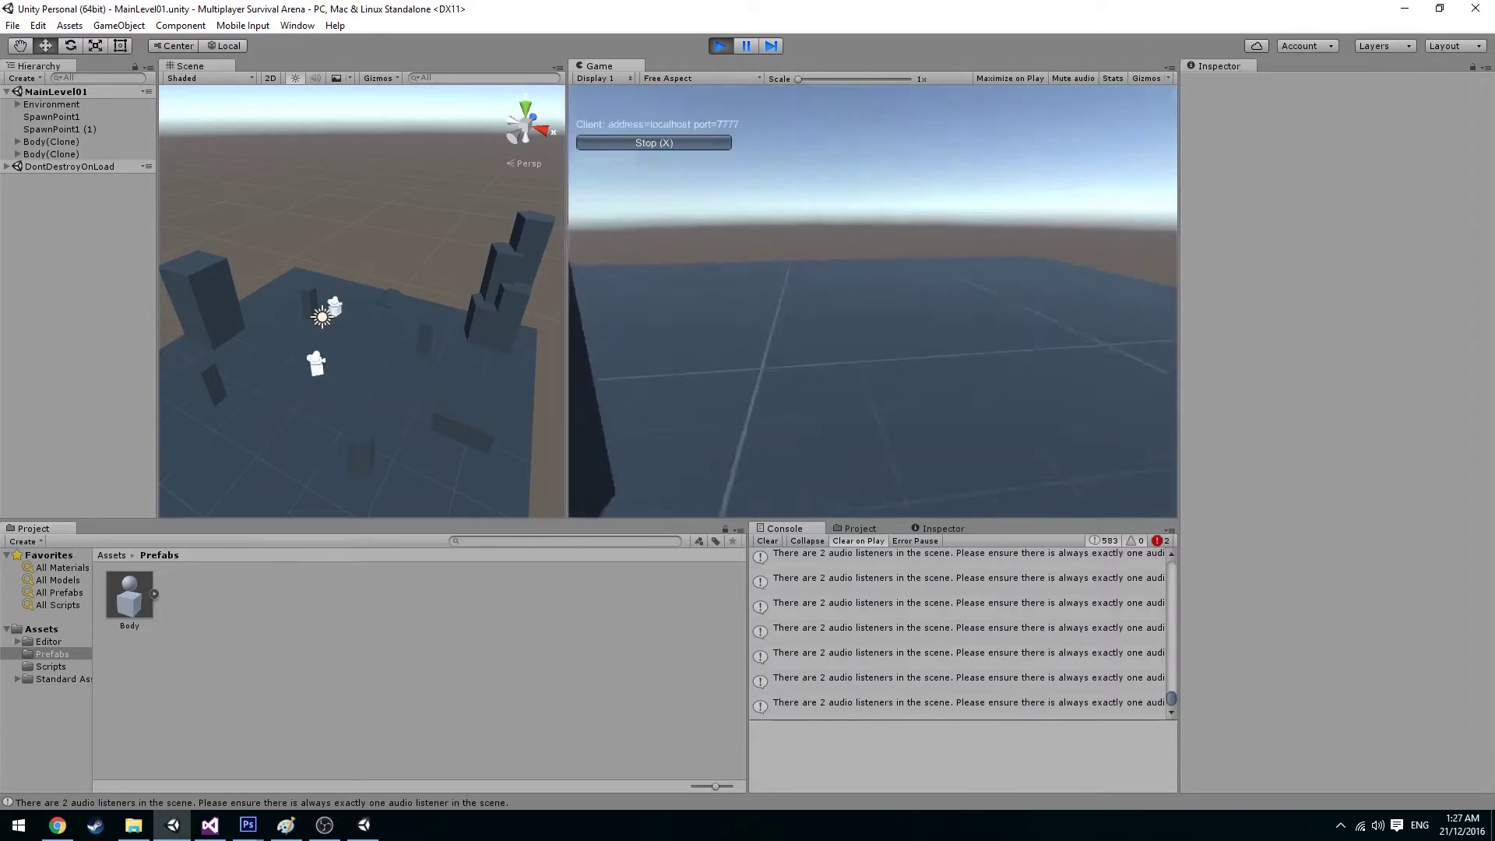
{"action": "key", "text": "w"}
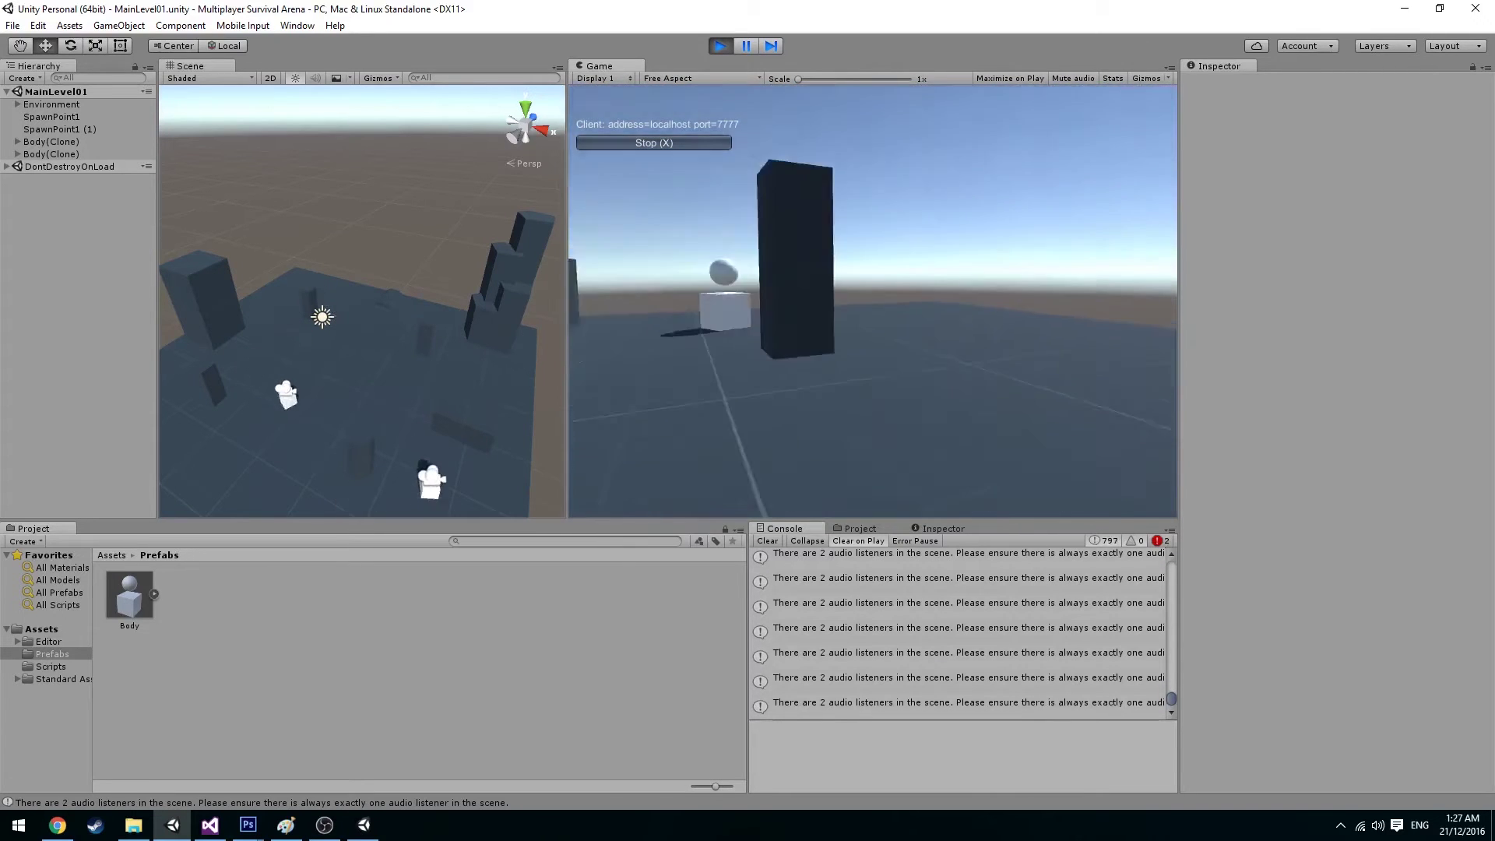
{"action": "key", "text": "w"}
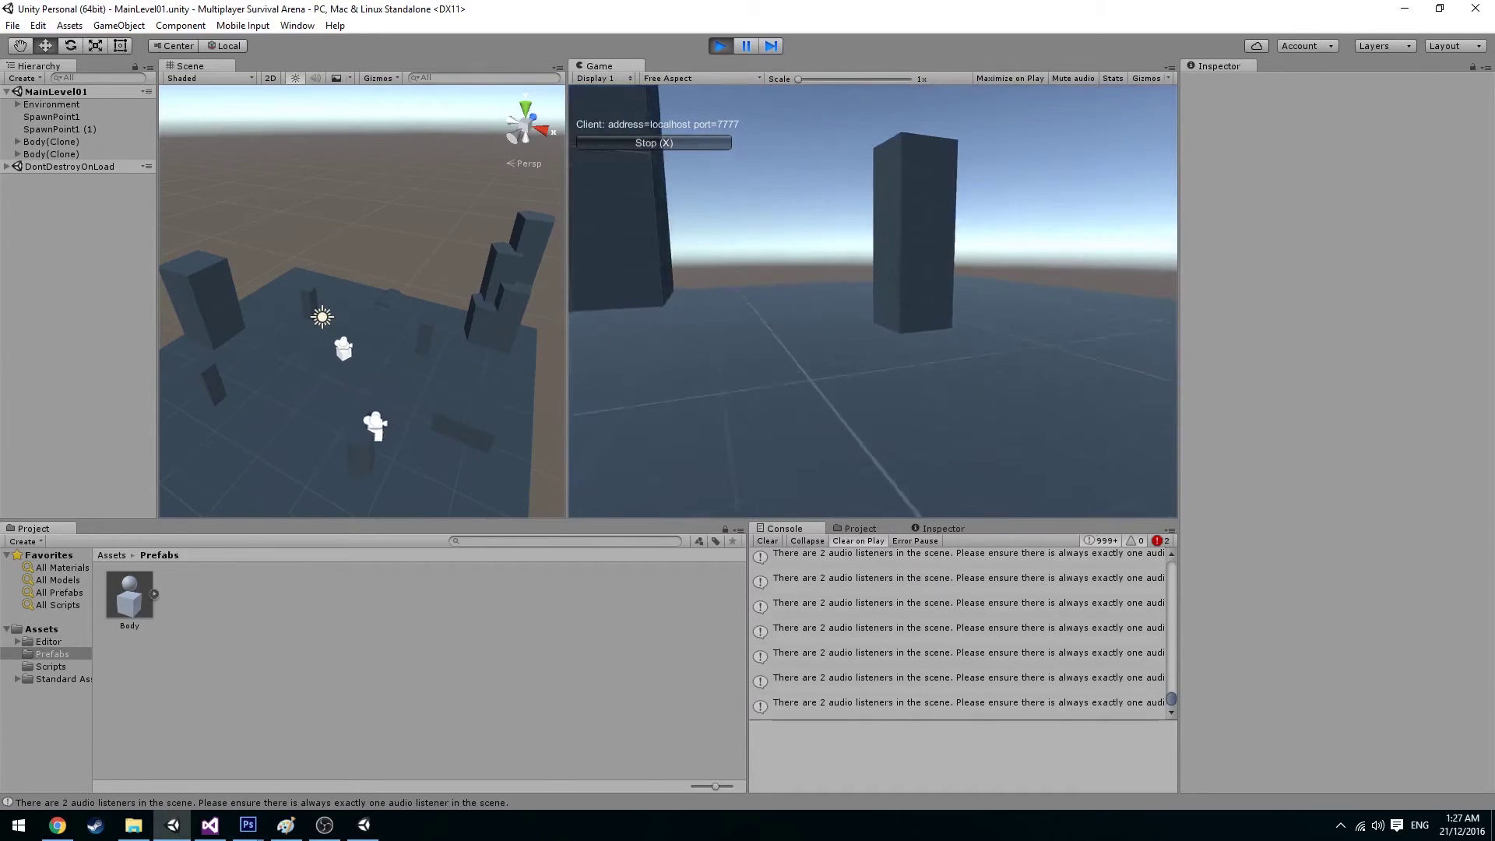
{"action": "key", "text": "w"}
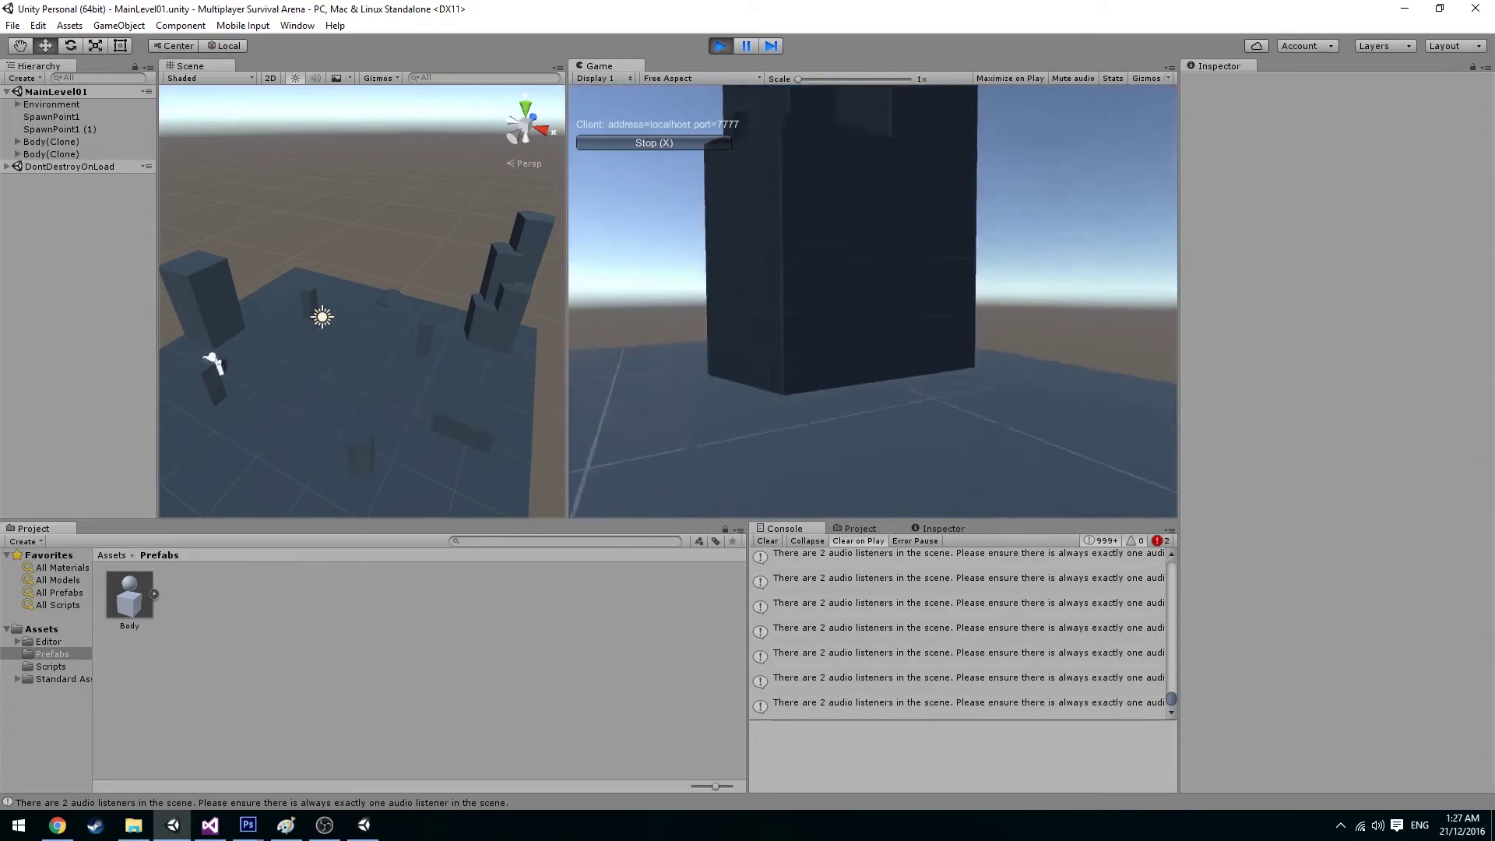
{"action": "key", "text": "w"}
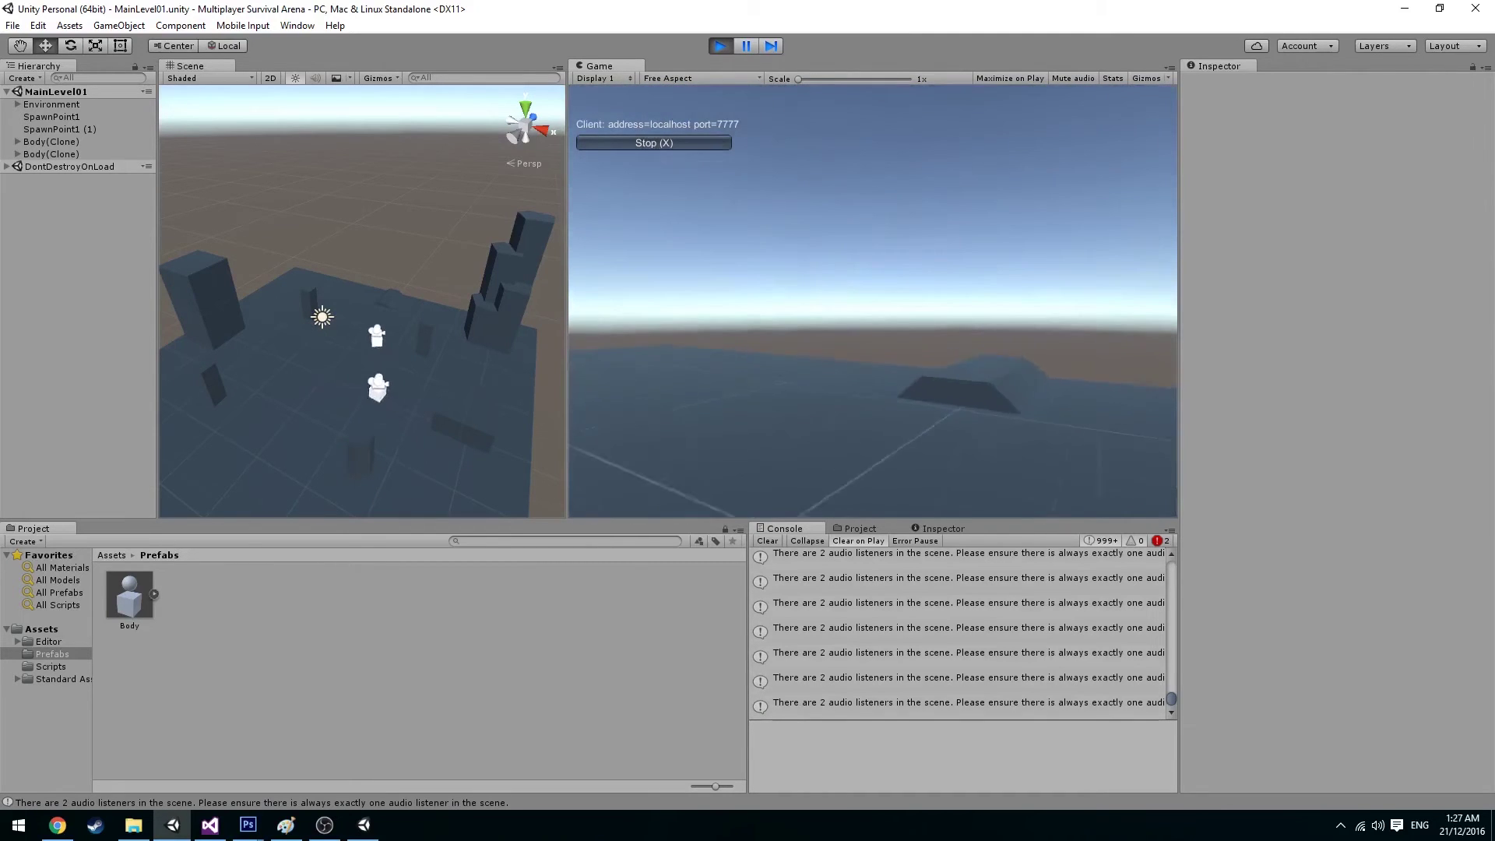
{"action": "key", "text": "w"}
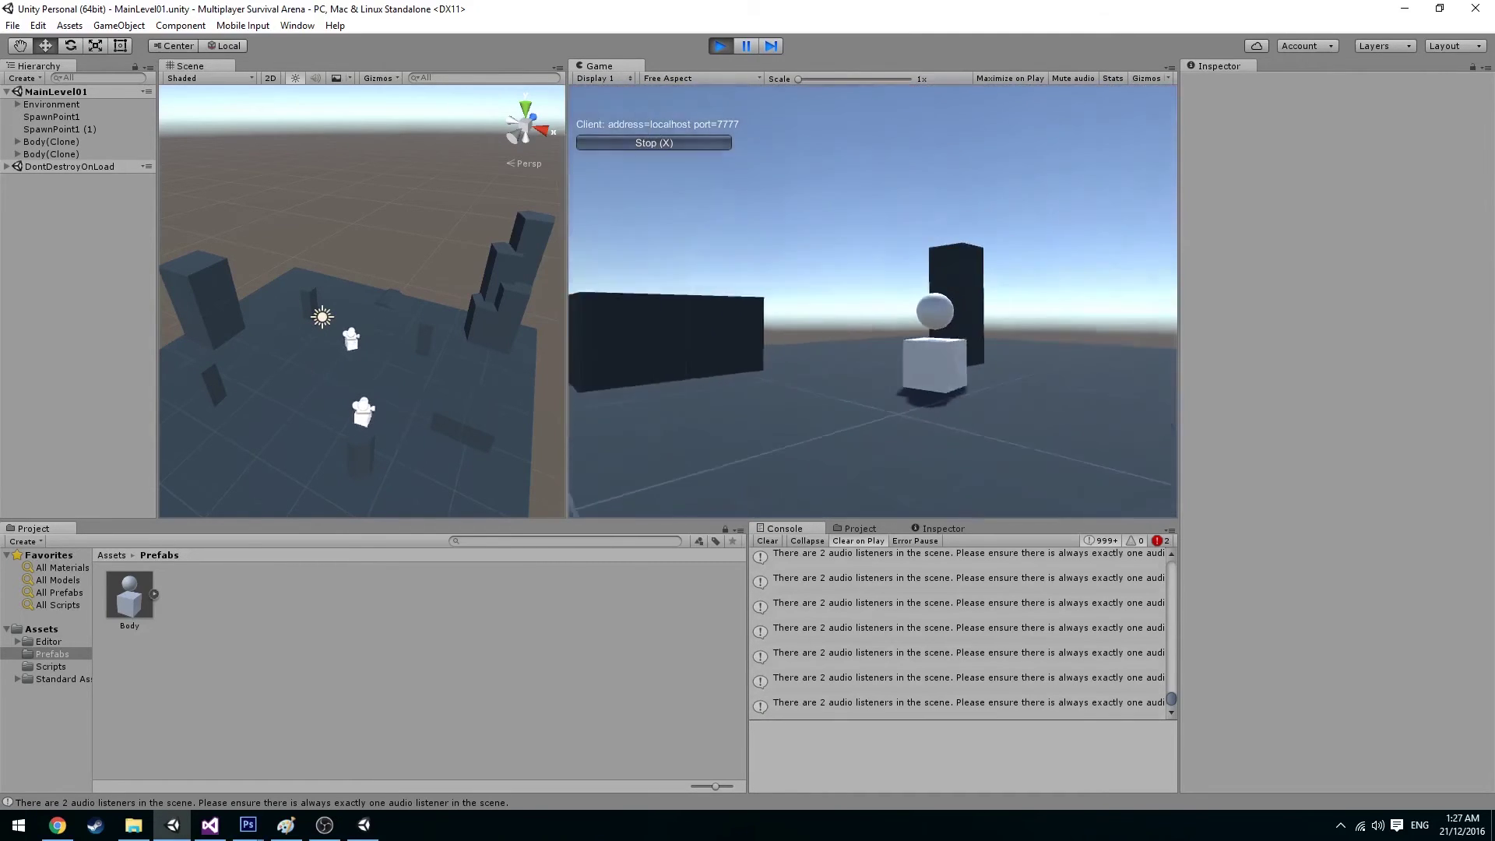
{"action": "key", "text": "d"}
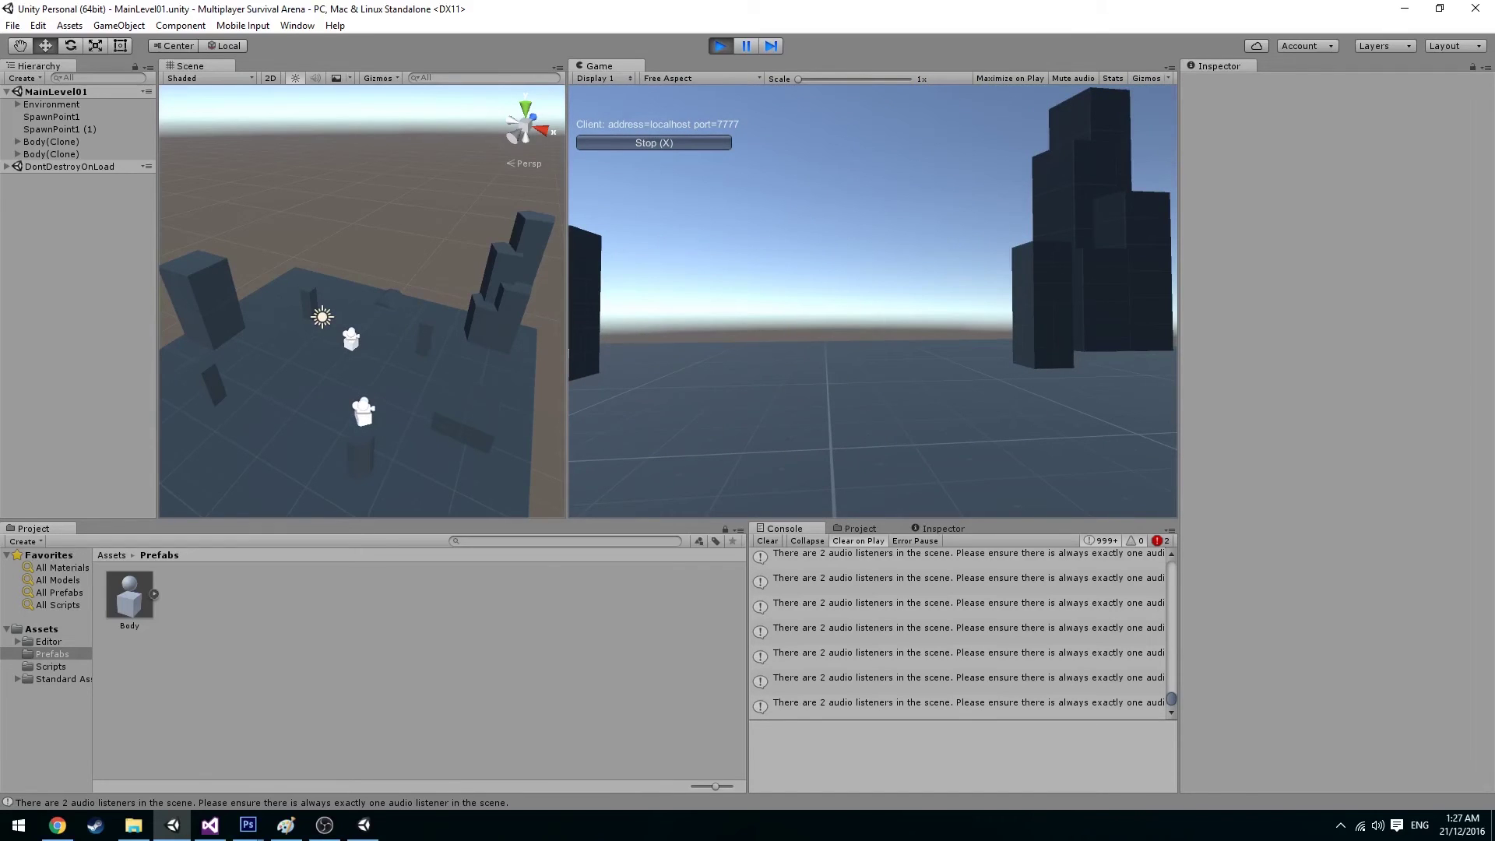
{"action": "key", "text": "w"}
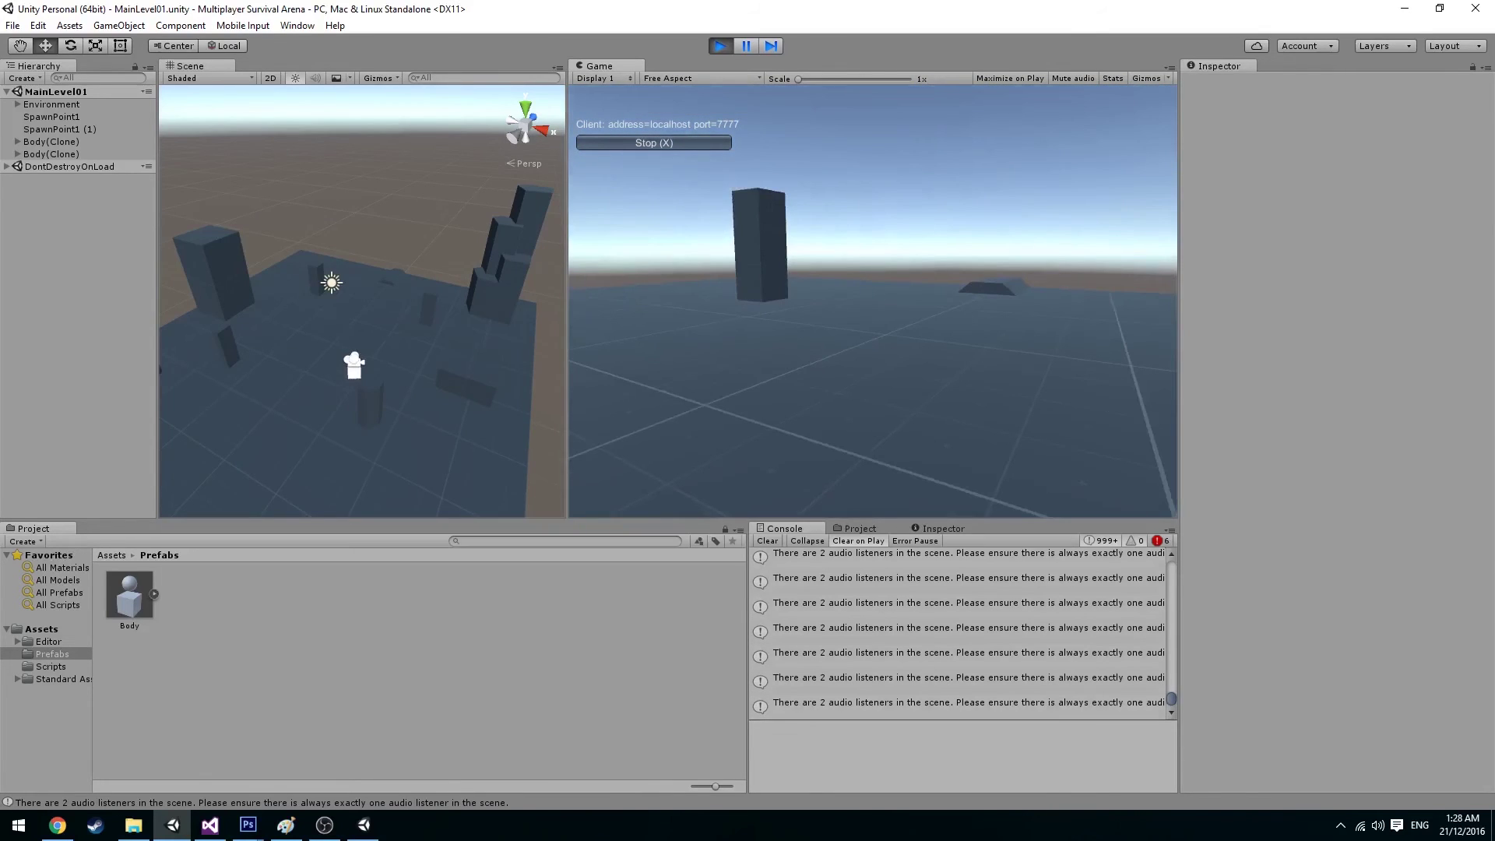